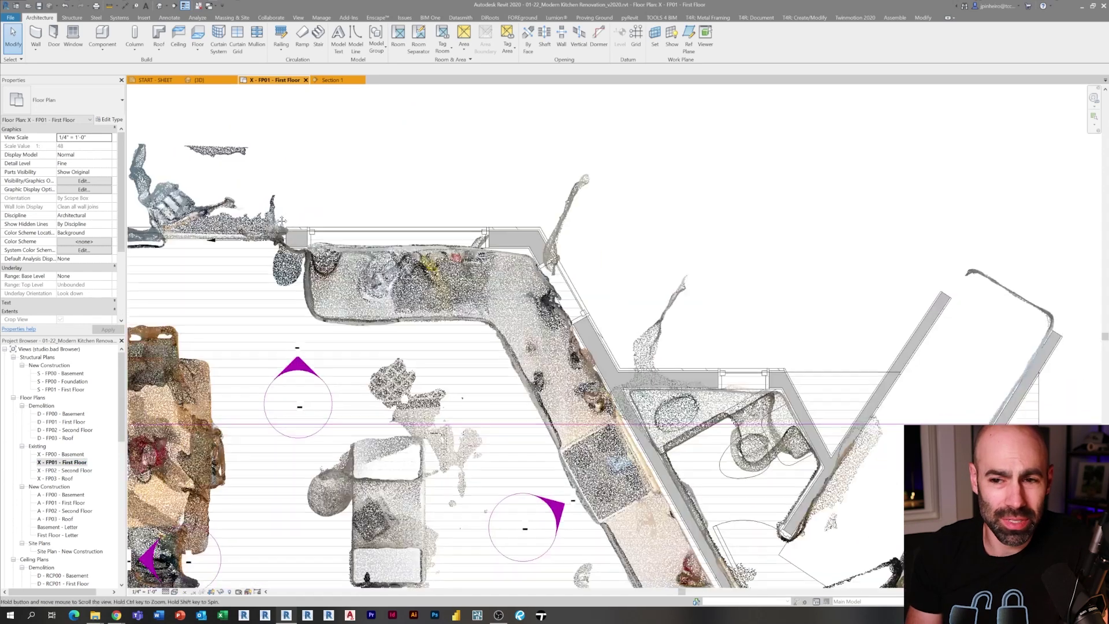
- Create an in-place model in the Casework category and name it "Existing Kitchen"
{"action": "left_click", "coordinate": [102, 50]}
{"action": "left_click", "coordinate": [109, 82]}
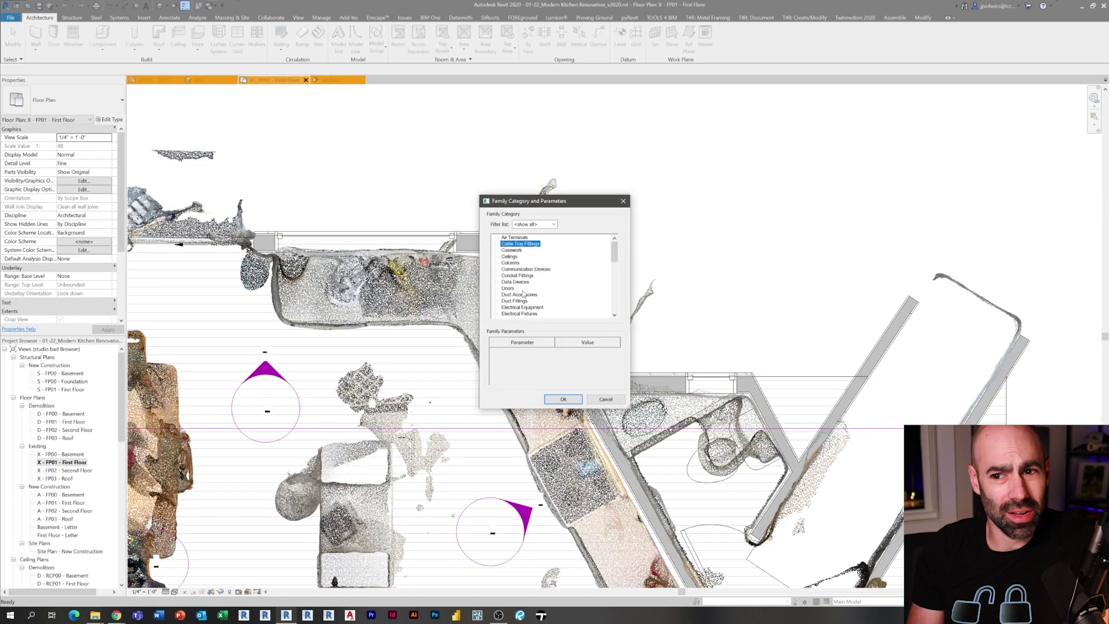
{"action": "left_click", "coordinate": [564, 400]}
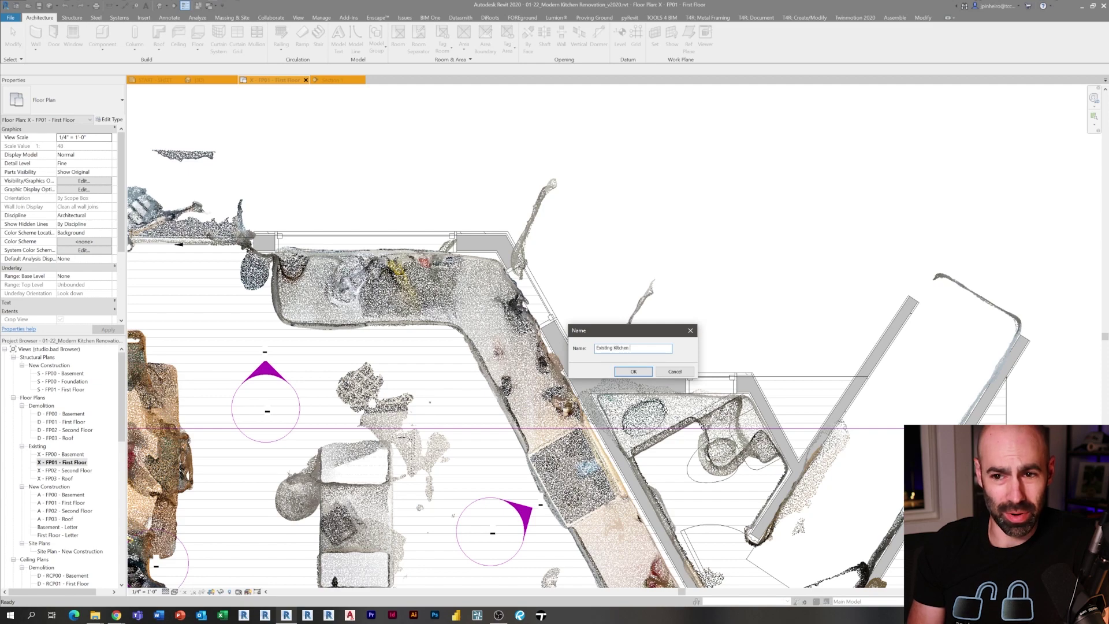
{"action": "key", "text": "Return"}
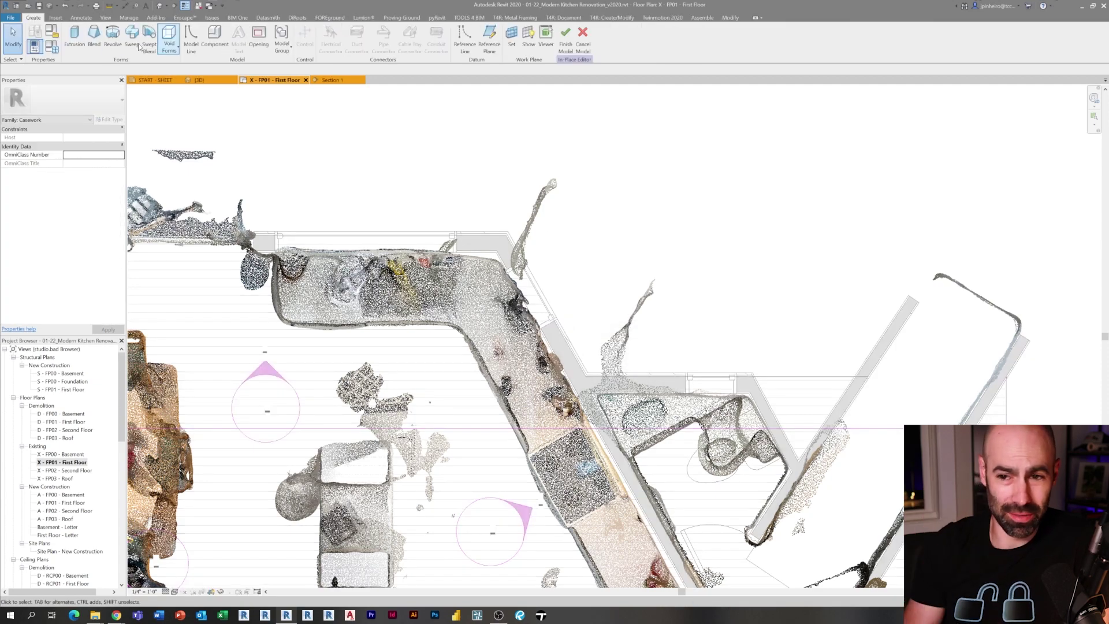
- Start an extrusion and sketch the kitchen counter's short end beside the window wall and its straight front edge over the point cloud
{"action": "left_click", "coordinate": [77, 50]}
{"action": "scroll", "coordinate": [297, 280], "scroll_direction": "up", "scroll_amount": 5}
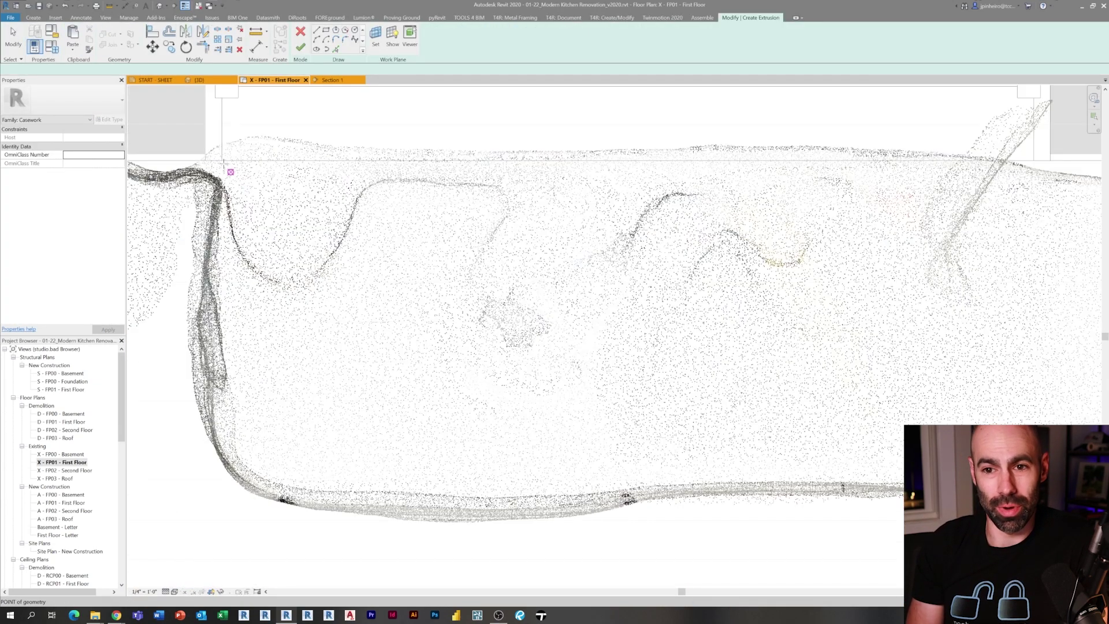
{"action": "left_click", "coordinate": [219, 158]}
{"action": "left_click", "coordinate": [222, 152]}
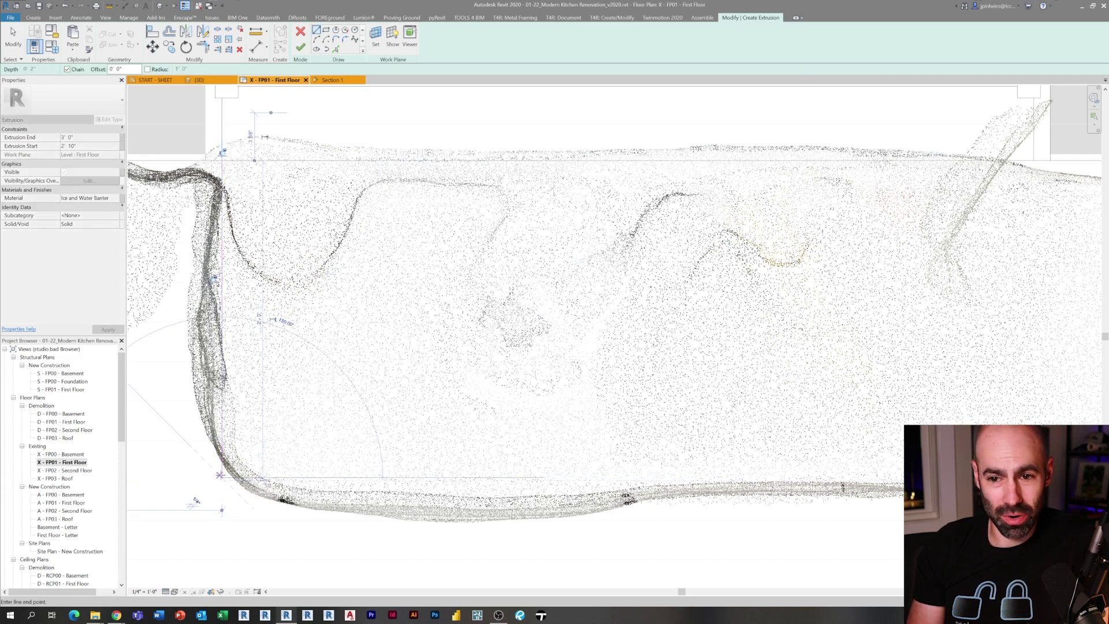
{"action": "left_click", "coordinate": [220, 475]}
{"action": "scroll", "coordinate": [280, 193], "scroll_direction": "down", "scroll_amount": 3}
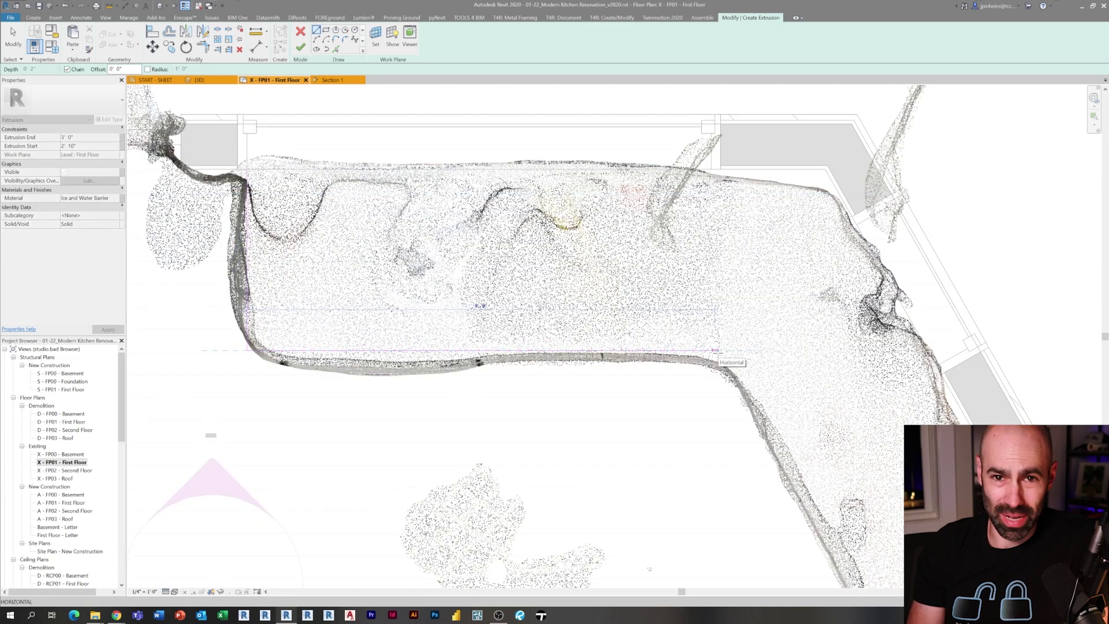
{"action": "left_click", "coordinate": [716, 350]}
- Pick the angled wall's inner face as a sketch line and offset a copy 2' 0" for the counter's angled front edge
{"action": "scroll", "coordinate": [736, 354], "scroll_direction": "down", "scroll_amount": 2}
{"action": "middle_click_drag", "start_coordinate": [751, 364], "coordinate": [531, 245]}
{"action": "left_click", "coordinate": [335, 49]}
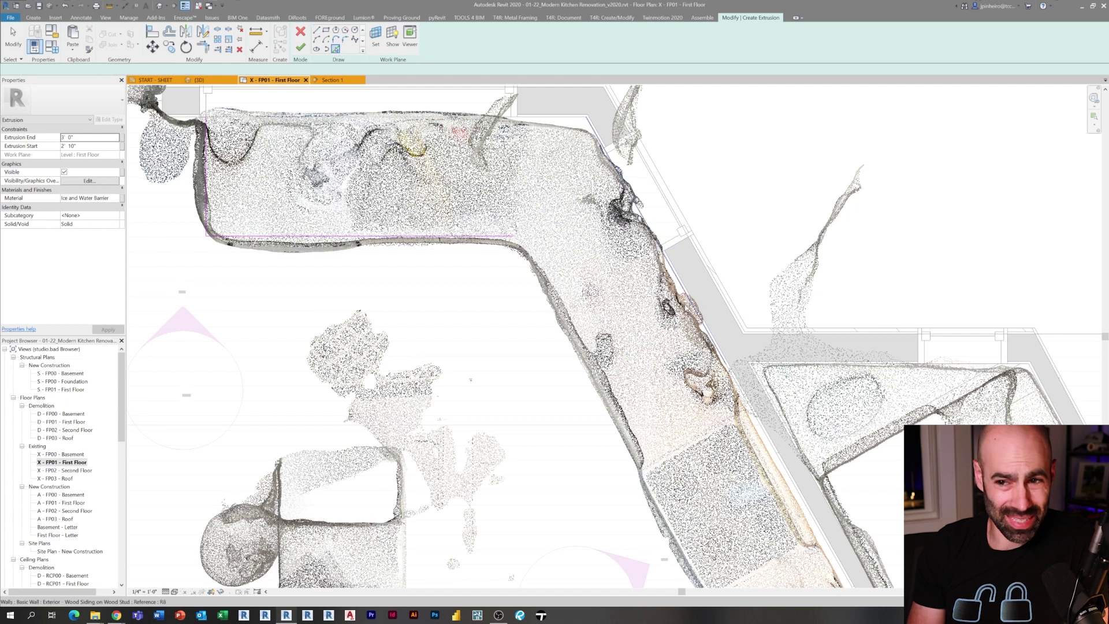
{"action": "left_click", "coordinate": [169, 32]}
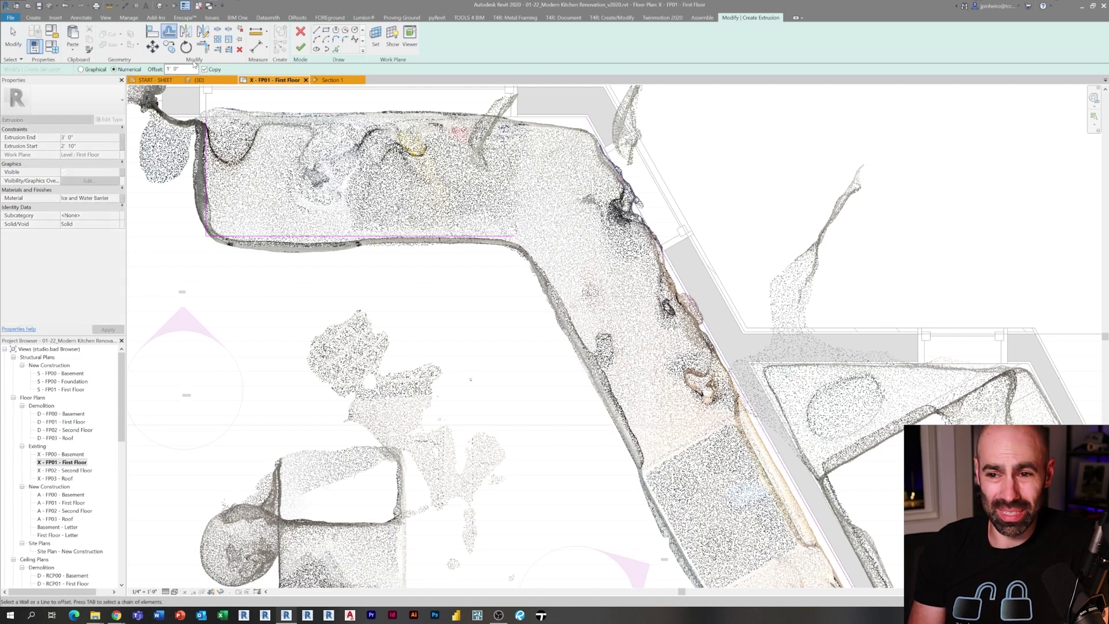
{"action": "left_click", "coordinate": [583, 161]}
{"action": "left_click", "coordinate": [608, 313]}
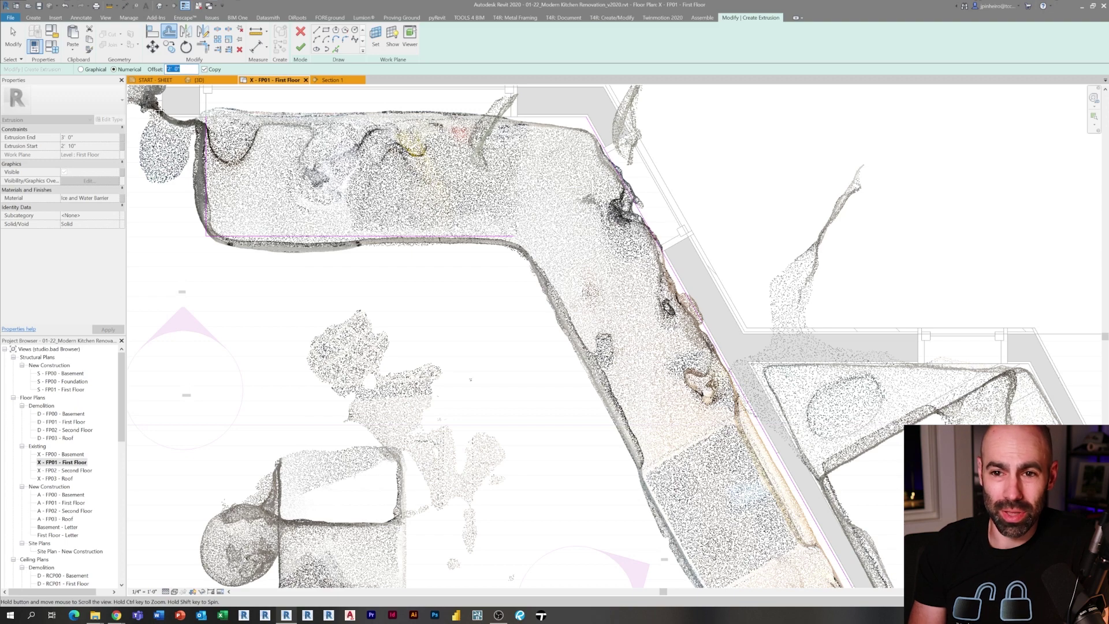
{"action": "scroll", "coordinate": [504, 218], "scroll_direction": "down", "scroll_amount": 1}
{"action": "middle_click_drag", "start_coordinate": [724, 338], "coordinate": [477, 179]}
{"action": "left_click", "coordinate": [519, 261]}
{"action": "key", "text": "Escape"}
- Sketch the counter's end line from the angled wall line across to the front edge, following the point cloud
{"action": "left_click", "coordinate": [316, 29]}
{"action": "scroll", "coordinate": [572, 497], "scroll_direction": "up", "scroll_amount": 3}
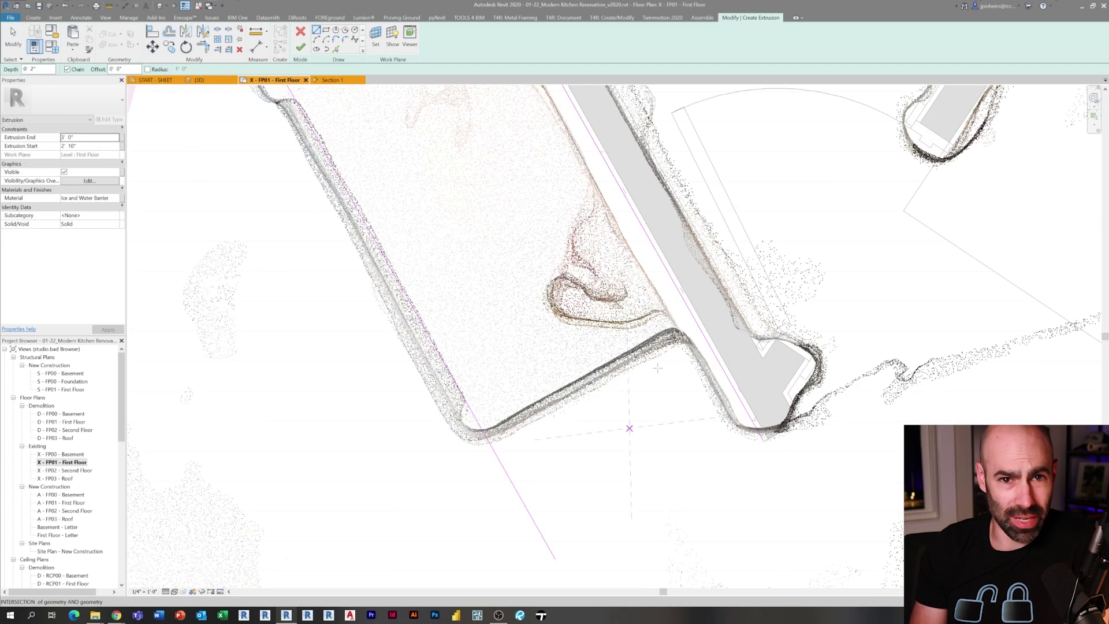
{"action": "left_click", "coordinate": [700, 325]}
{"action": "left_click", "coordinate": [472, 448]}
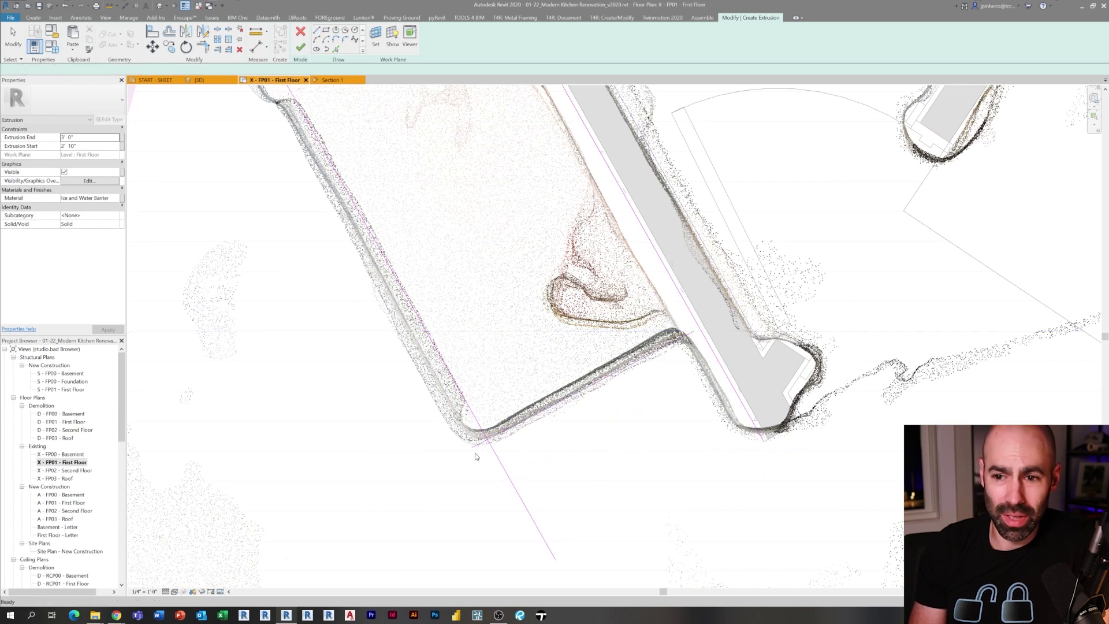
{"action": "key", "text": "Escape"}
{"action": "key", "text": "Escape"}
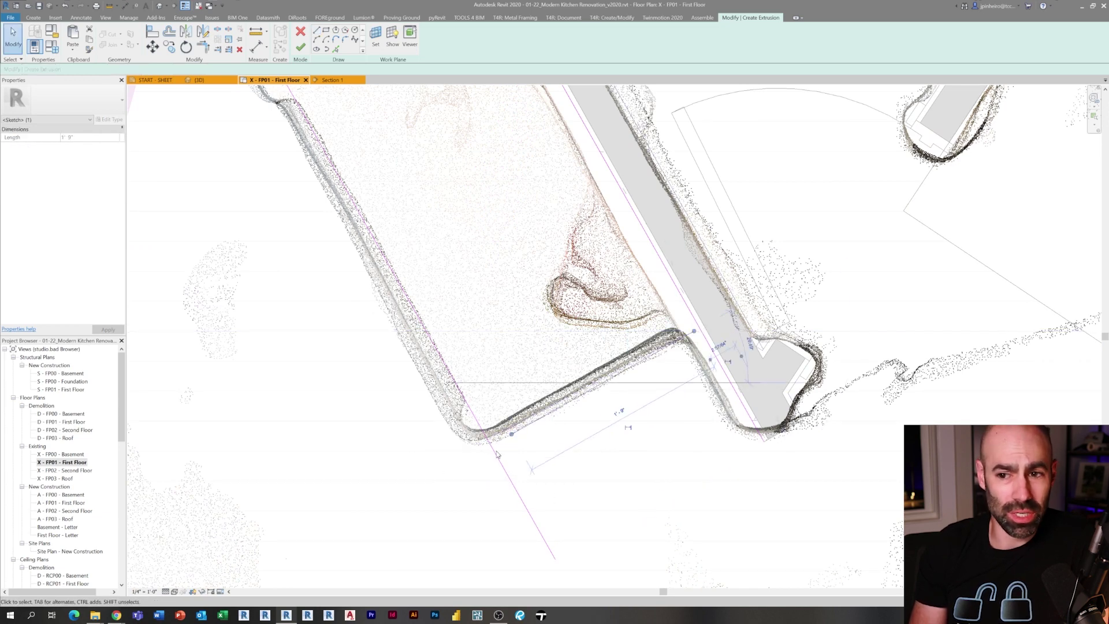
- Trim the end line and the angled front and wall lines to corners at the far end of the counter
{"action": "key", "text": "t"}
{"action": "key", "text": "r"}
{"action": "left_click", "coordinate": [528, 426]}
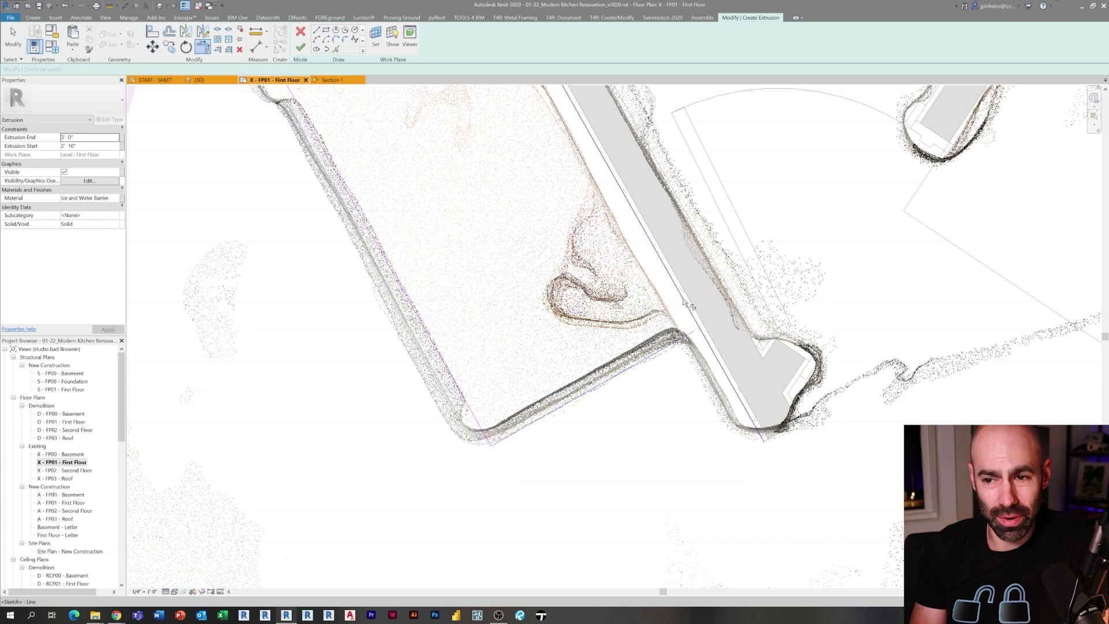
{"action": "scroll", "coordinate": [683, 301], "scroll_direction": "down", "scroll_amount": 2}
{"action": "mouse_move", "coordinate": [462, 133]}
{"action": "middle_mouse_down"}
{"action": "mouse_move", "coordinate": [560, 352]}
{"action": "mouse_move", "coordinate": [750, 566]}
{"action": "middle_mouse_up"}
{"action": "middle_click_drag", "start_coordinate": [404, 202], "coordinate": [437, 346]}
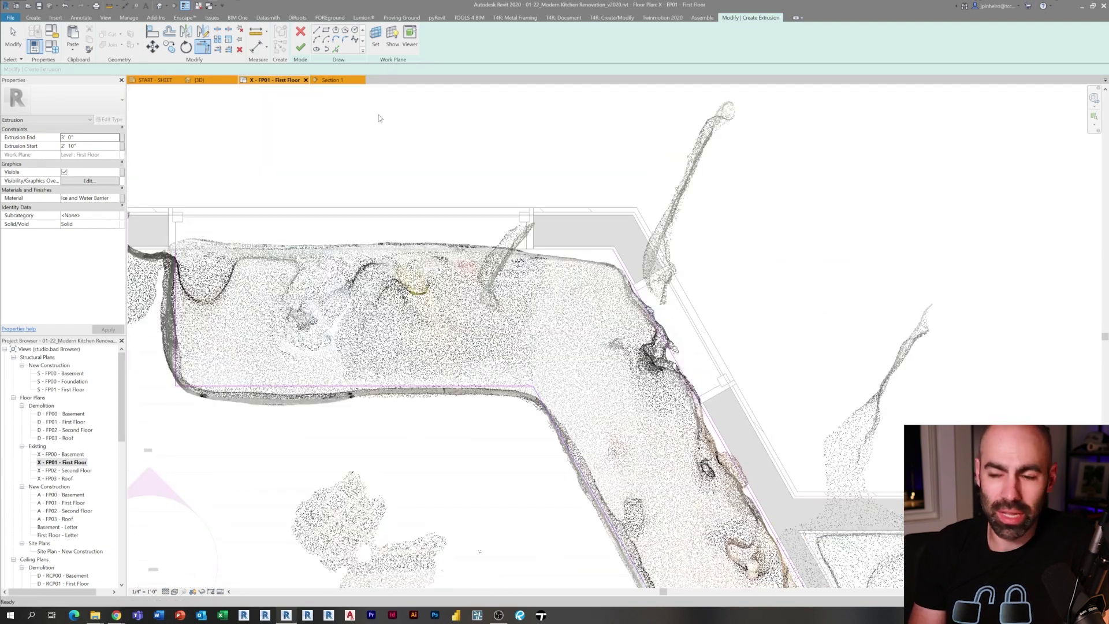
- Pick the window wall's inner face as the counter's back line and trim it to corners with the adjoining sketch lines
{"action": "left_click", "coordinate": [337, 51]}
{"action": "left_click", "coordinate": [324, 249]}
{"action": "key", "text": "t"}
{"action": "key", "text": "r"}
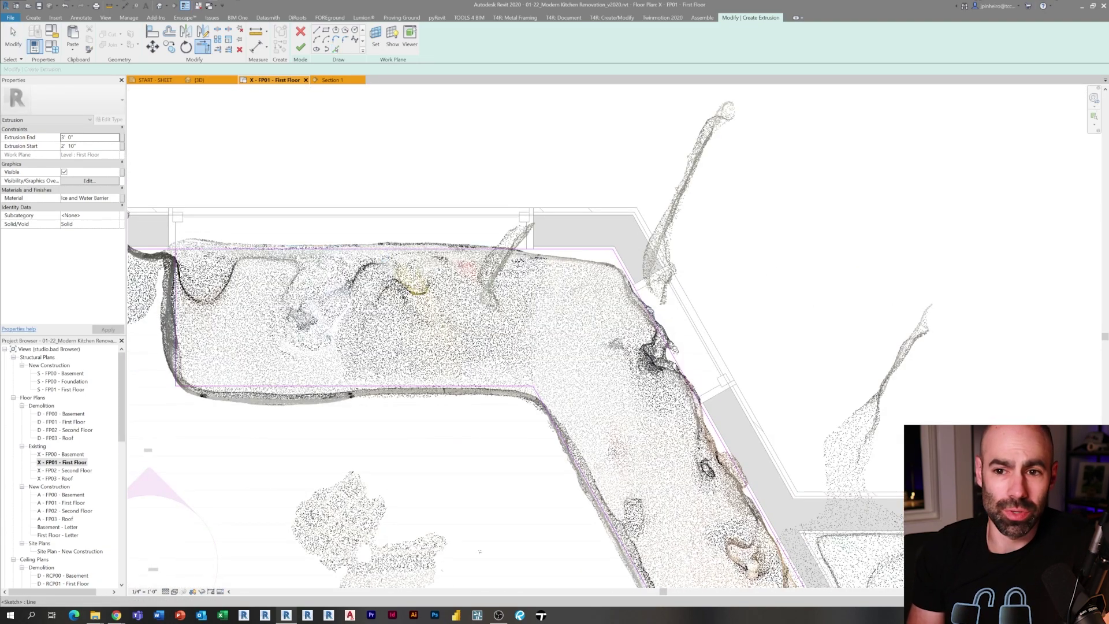
{"action": "left_click", "coordinate": [176, 272]}
{"action": "left_click", "coordinate": [310, 250]}
- Add a fillet arc where the straight and angled front edges meet, sized to the scanned counter
{"action": "scroll", "coordinate": [309, 250], "scroll_direction": "down", "scroll_amount": 2}
{"action": "left_click", "coordinate": [345, 39]}
{"action": "scroll", "coordinate": [469, 328], "scroll_direction": "up", "scroll_amount": 4}
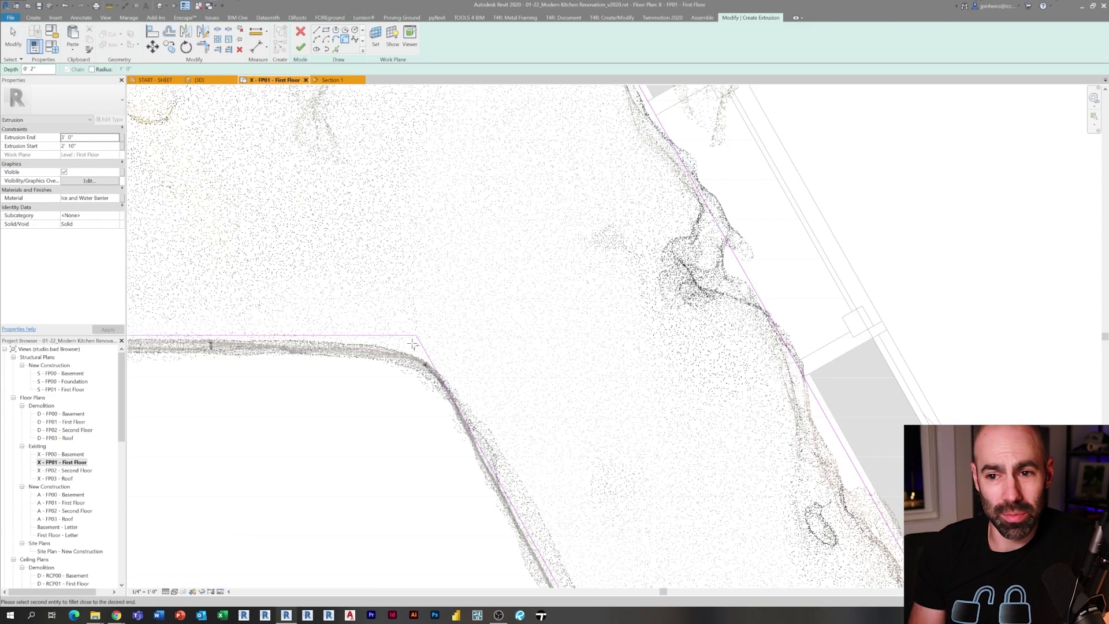
{"action": "left_click", "coordinate": [391, 335]}
{"action": "left_click", "coordinate": [428, 357]}
{"action": "left_click", "coordinate": [413, 352]}
{"action": "scroll", "coordinate": [413, 352], "scroll_direction": "down", "scroll_amount": 5}
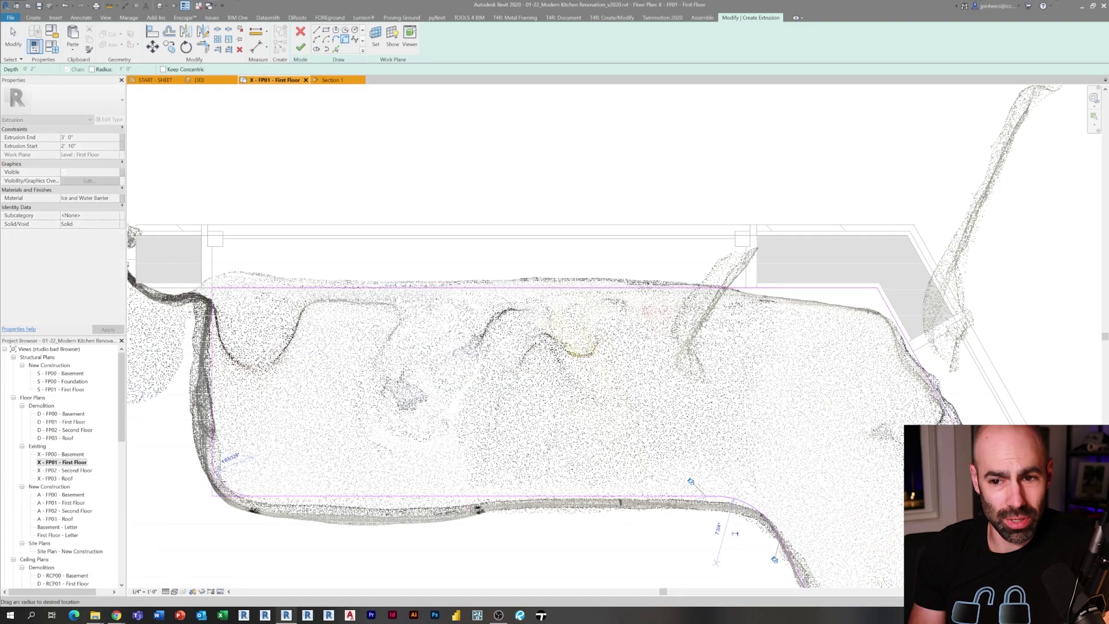
- Fillet the counter's outer front corners at the window-wall end and at the far end to match the scan
{"action": "scroll", "coordinate": [433, 379], "scroll_direction": "up", "scroll_amount": 5}
{"action": "middle_click_drag", "start_coordinate": [434, 379], "coordinate": [232, 175]}
{"action": "scroll", "coordinate": [393, 359], "scroll_direction": "up", "scroll_amount": 7}
{"action": "left_click", "coordinate": [365, 338]}
{"action": "left_click", "coordinate": [431, 372]}
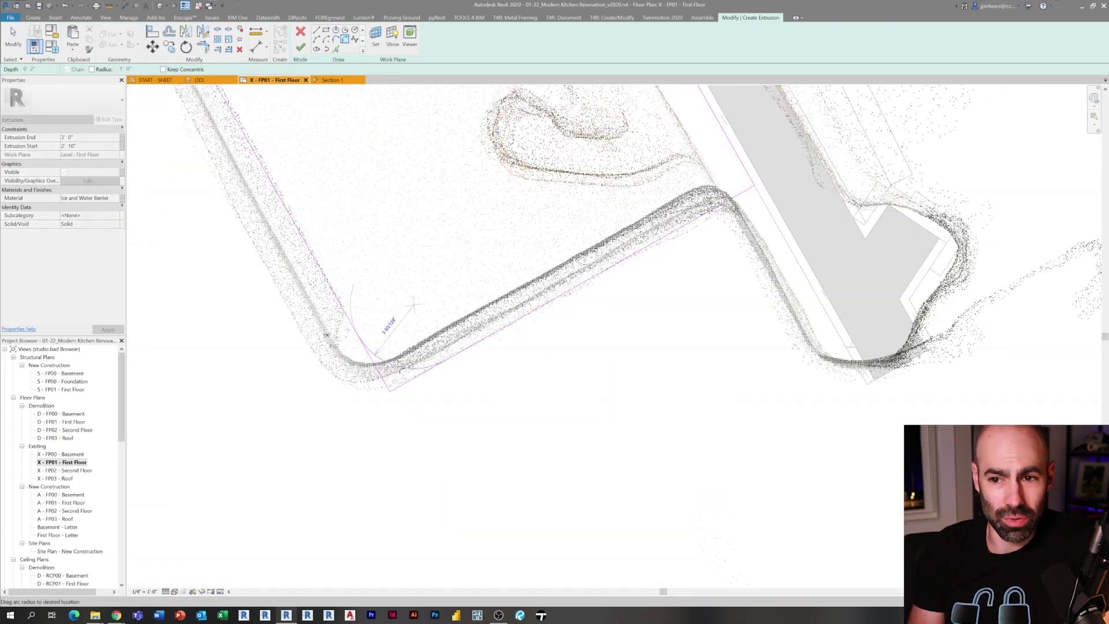
{"action": "left_click", "coordinate": [399, 365]}
{"action": "scroll", "coordinate": [398, 365], "scroll_direction": "down", "scroll_amount": 1}
{"action": "scroll", "coordinate": [430, 370], "scroll_direction": "down", "scroll_amount": 5}
{"action": "key", "text": "Escape"}
{"action": "middle_click_drag", "start_coordinate": [152, 93], "coordinate": [424, 267]}
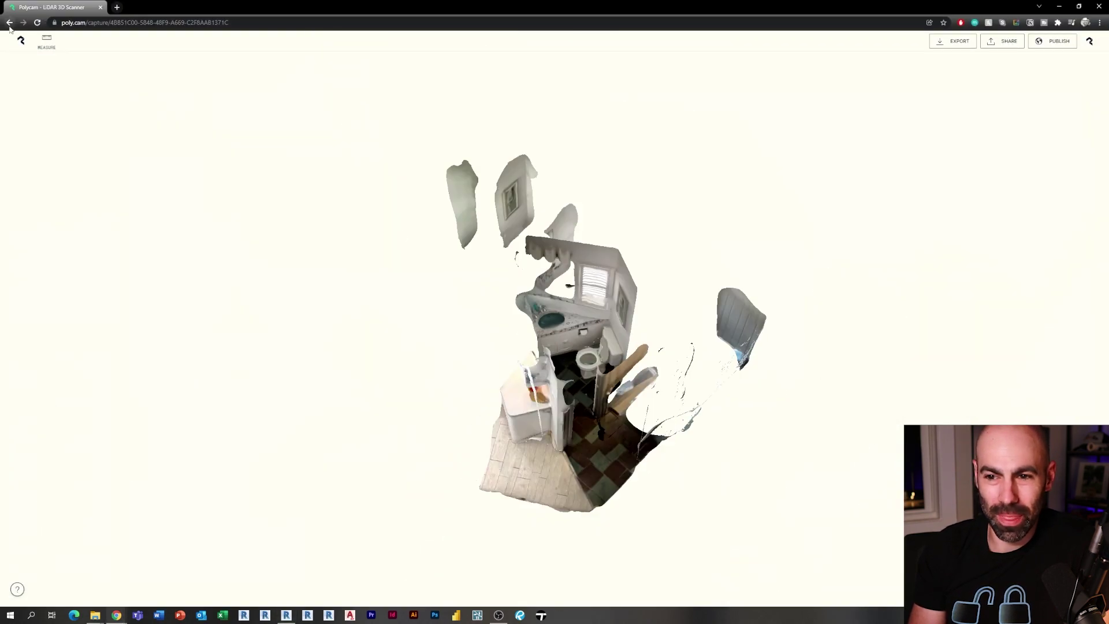
- Switch to Polycam in the browser and examine the counter's shape in the Whole Kitchen Scan, then return to Revit
{"action": "left_click", "coordinate": [10, 25]}
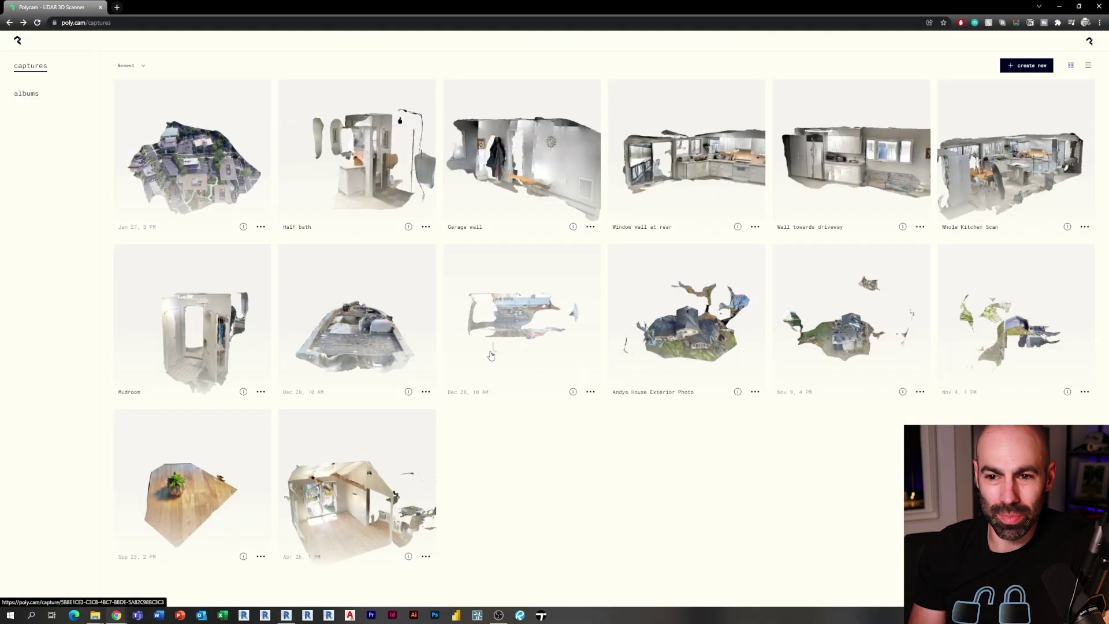
{"action": "left_click", "coordinate": [1026, 175]}
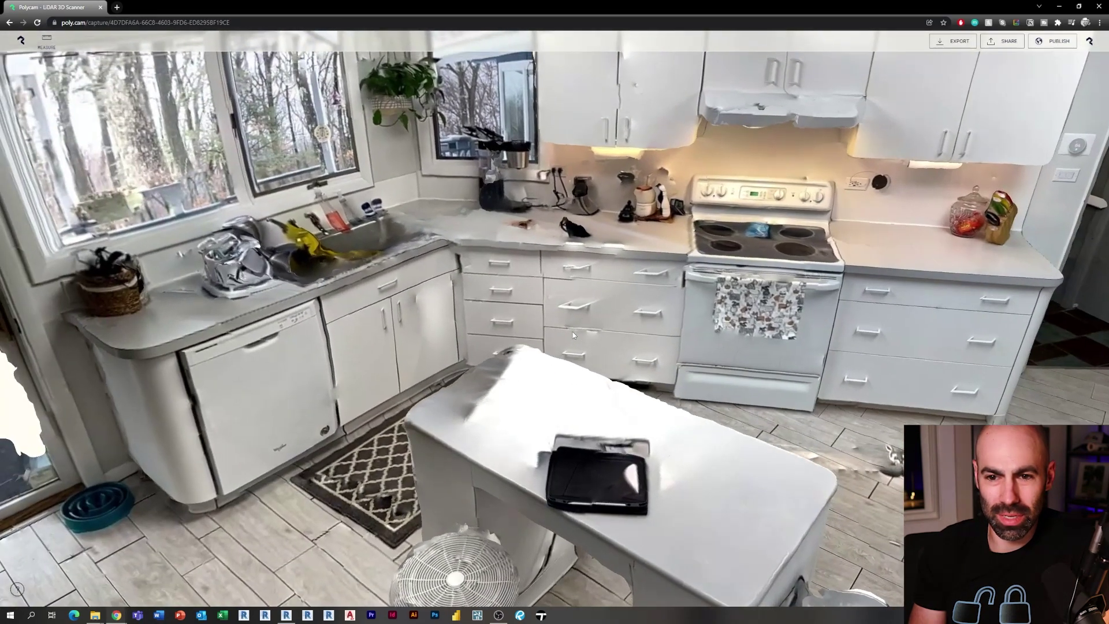
{"action": "left_click_drag", "start_coordinate": [573, 331], "coordinate": [711, 324]}
{"action": "left_click", "coordinate": [1062, 7]}
{"action": "scroll", "coordinate": [529, 452], "scroll_direction": "up", "scroll_amount": 5}
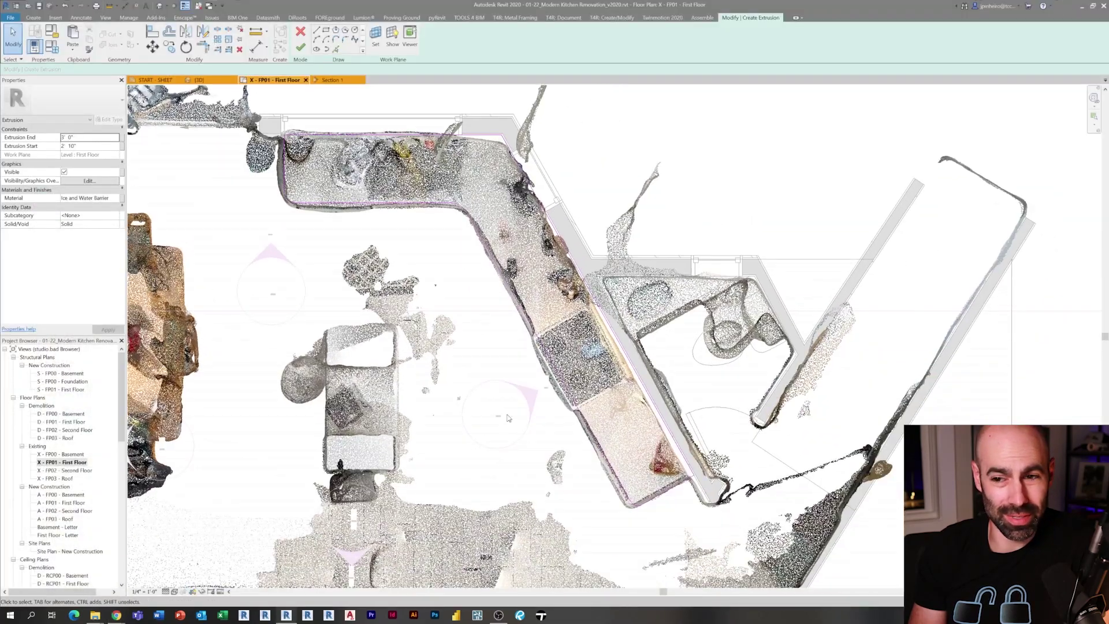
- Select the counter's far end line together with its corner arc and nudge them toward the scanned edge
{"action": "middle_click_drag", "start_coordinate": [201, 206], "coordinate": [218, 207]}
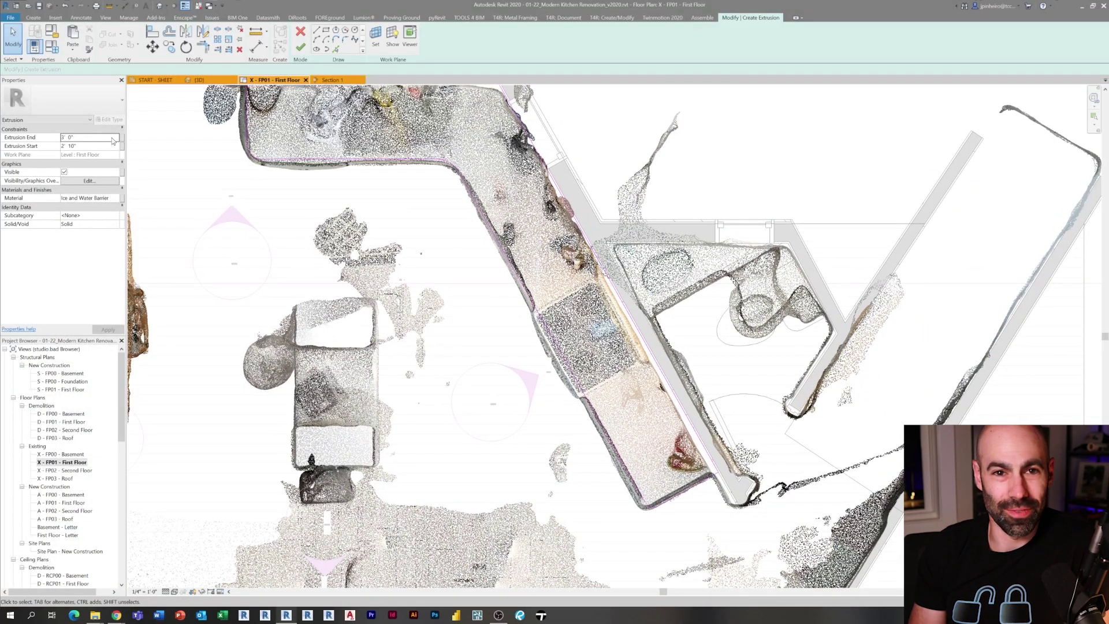
{"action": "scroll", "coordinate": [693, 549], "scroll_direction": "up", "scroll_amount": 5}
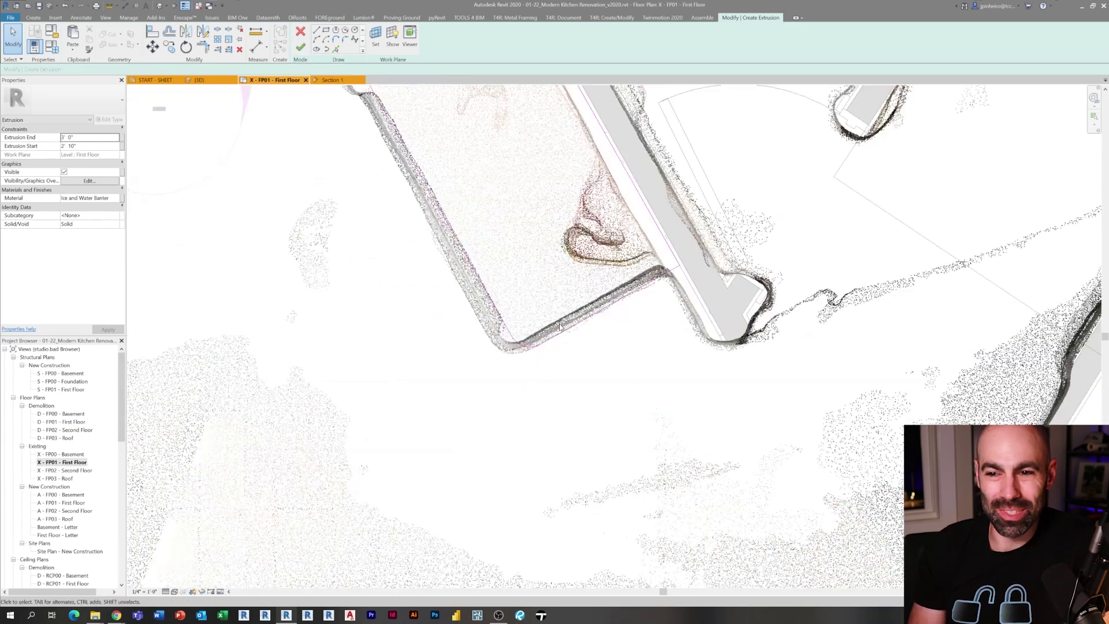
{"action": "left_click_drag", "start_coordinate": [485, 284], "coordinate": [540, 373]}
{"action": "left_click", "coordinate": [602, 319], "text": "ctrl"}
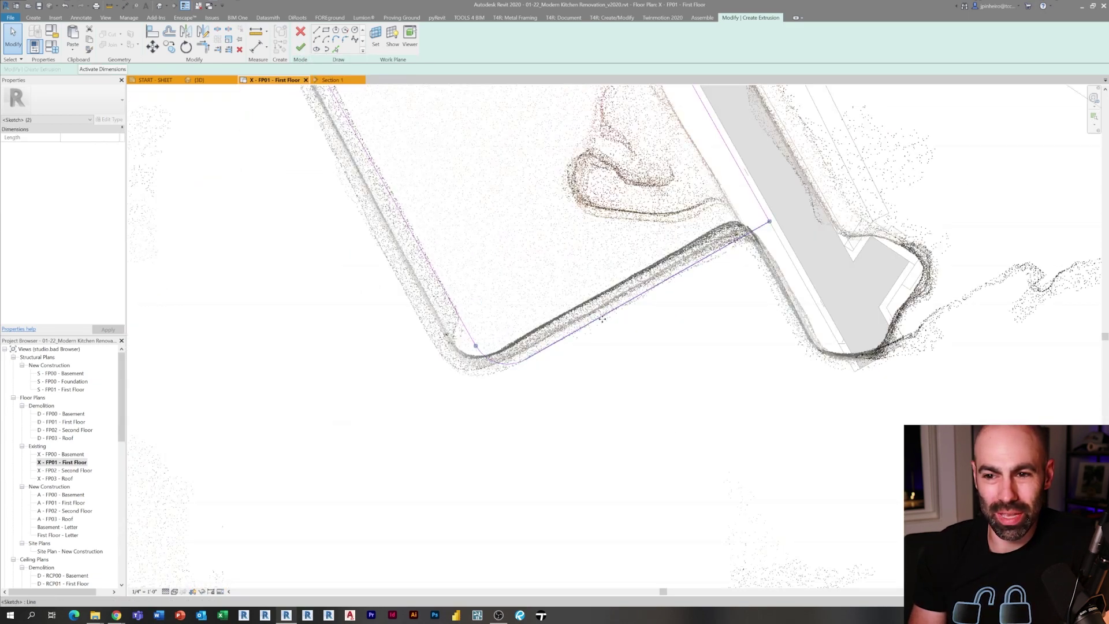
{"action": "left_click_drag", "start_coordinate": [579, 310], "coordinate": [578, 309]}
{"action": "key", "text": "Escape"}
- Set the extrusion start to 0' 0" and the extrusion end to 2' 10 1/2"
{"action": "scroll", "coordinate": [624, 543], "scroll_direction": "down", "scroll_amount": 4}
{"action": "mouse_move", "coordinate": [335, 173]}
{"action": "middle_mouse_down"}
{"action": "mouse_move", "coordinate": [459, 384]}
{"action": "mouse_move", "coordinate": [537, 462]}
{"action": "middle_mouse_up"}
{"action": "scroll", "coordinate": [483, 279], "scroll_direction": "down", "scroll_amount": 5}
{"action": "scroll", "coordinate": [318, 279], "scroll_direction": "up", "scroll_amount": 4}
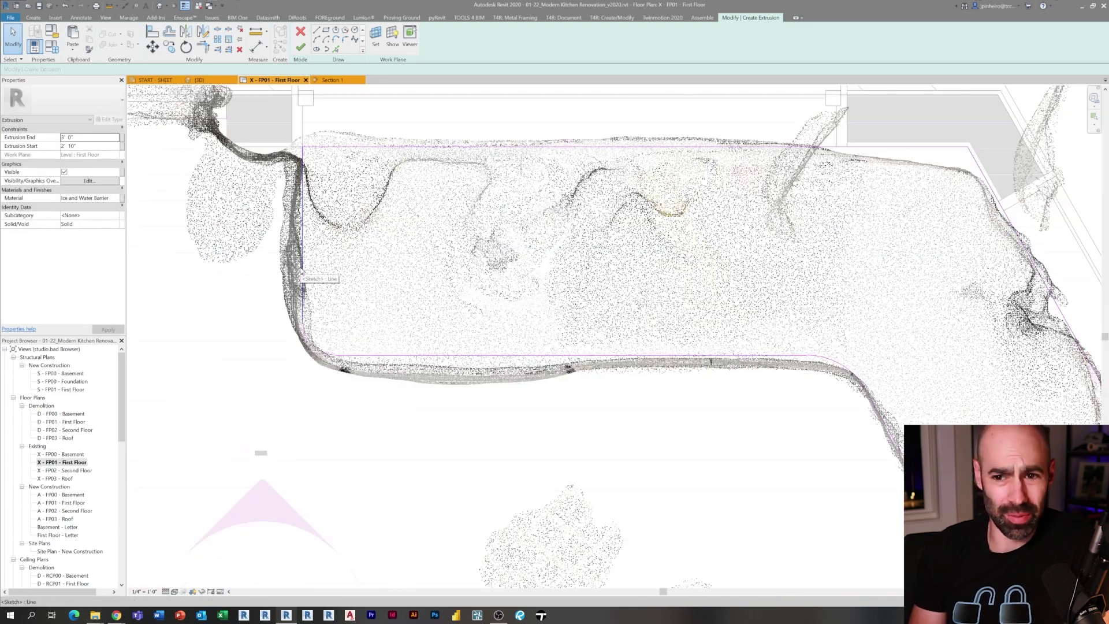
{"action": "scroll", "coordinate": [345, 332], "scroll_direction": "down", "scroll_amount": 2}
{"action": "middle_click_drag", "start_coordinate": [400, 409], "coordinate": [400, 377]}
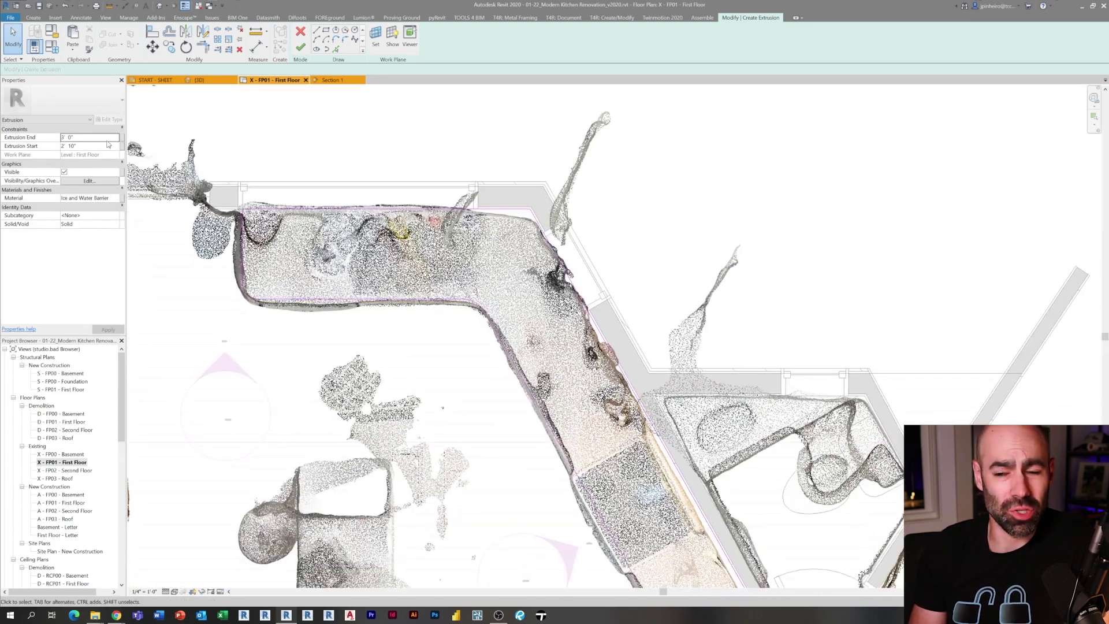
{"action": "left_click", "coordinate": [92, 146]}
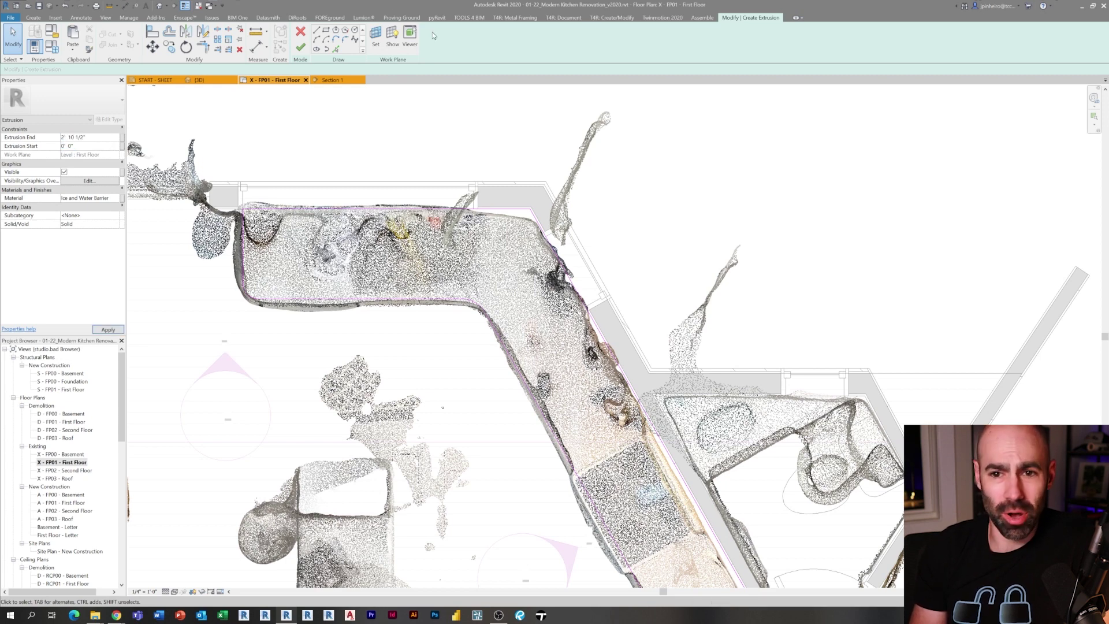
- Create a material named "Existing Kitchen Cabinets" with white shading (RGB 255 255 255) and assign it to the extrusion
{"action": "left_click", "coordinate": [87, 199]}
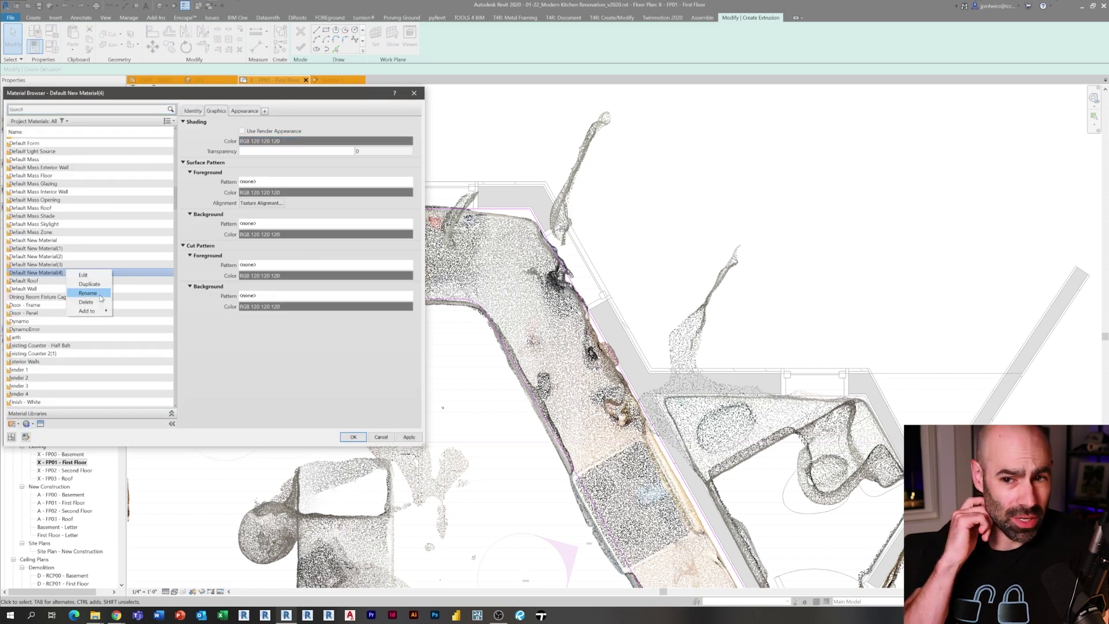
{"action": "left_click", "coordinate": [100, 295]}
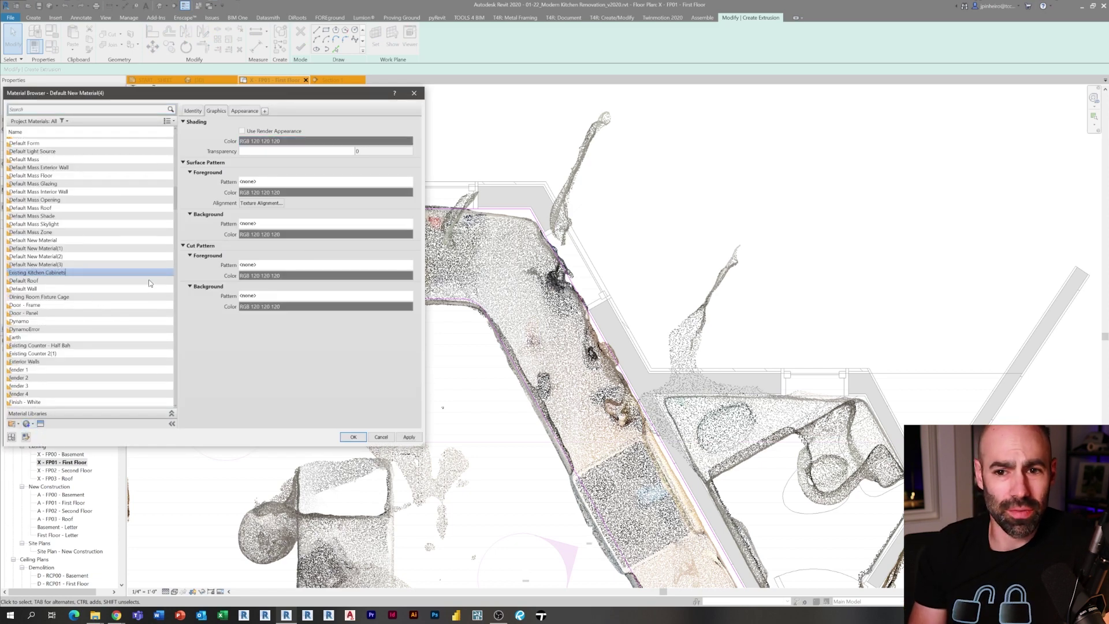
{"action": "key", "text": "Return"}
{"action": "left_click", "coordinate": [281, 141]}
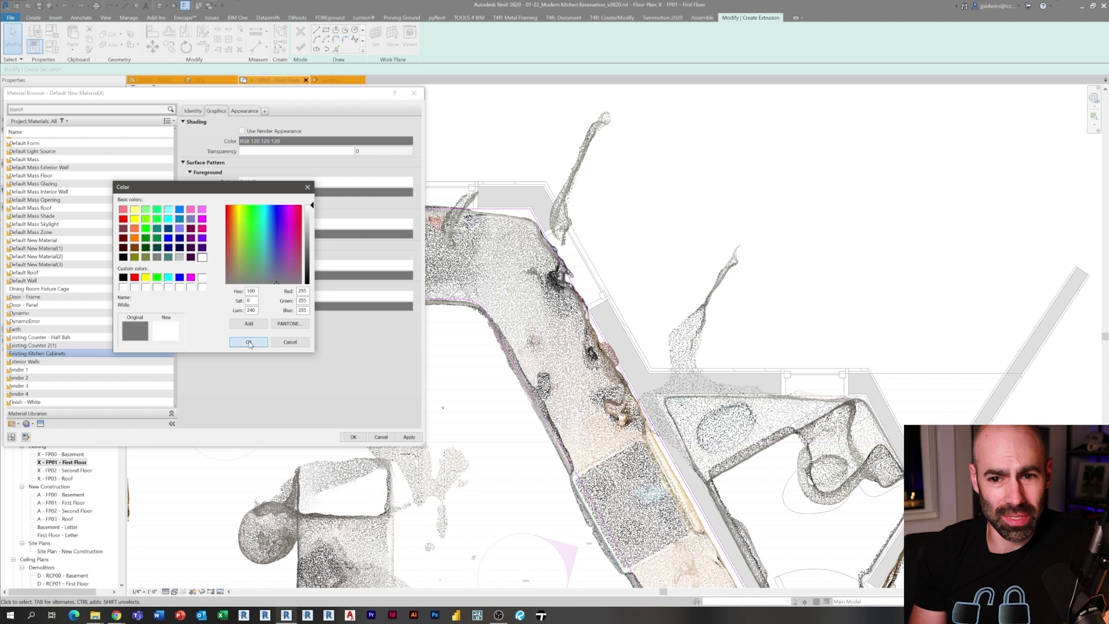
{"action": "left_click", "coordinate": [249, 342]}
{"action": "left_click", "coordinate": [353, 436]}
- Finish the cabinet extrusion and copy it to the clipboard
{"action": "middle_click_drag", "start_coordinate": [353, 404], "coordinate": [386, 382]}
{"action": "left_click", "coordinate": [299, 47]}
{"action": "middle_click_drag", "start_coordinate": [346, 231], "coordinate": [300, 256]}
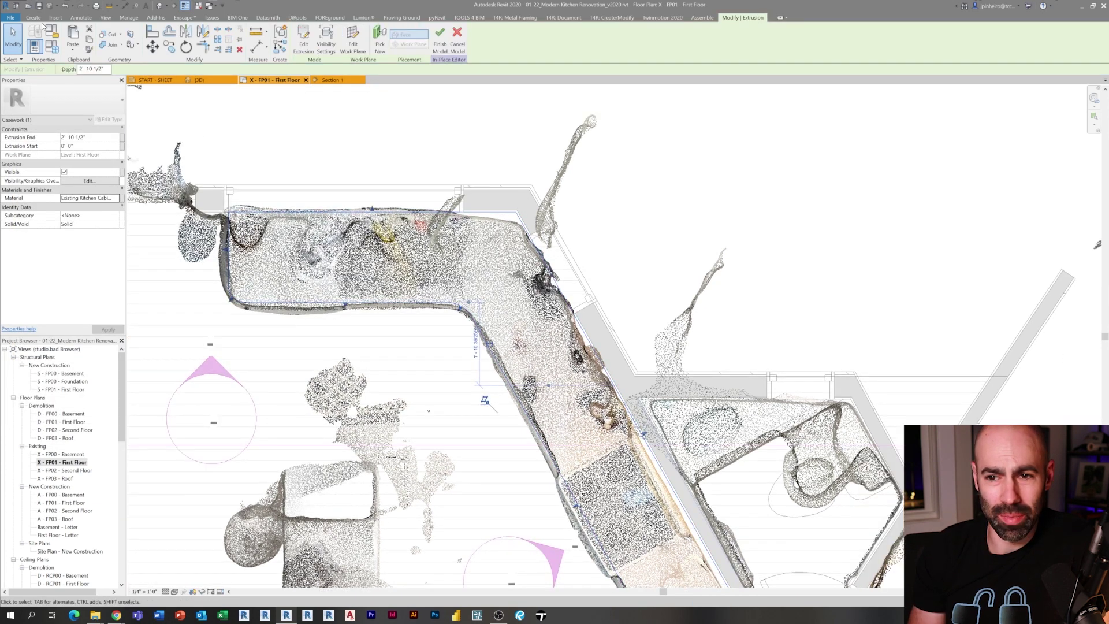
{"action": "left_click", "coordinate": [89, 40]}
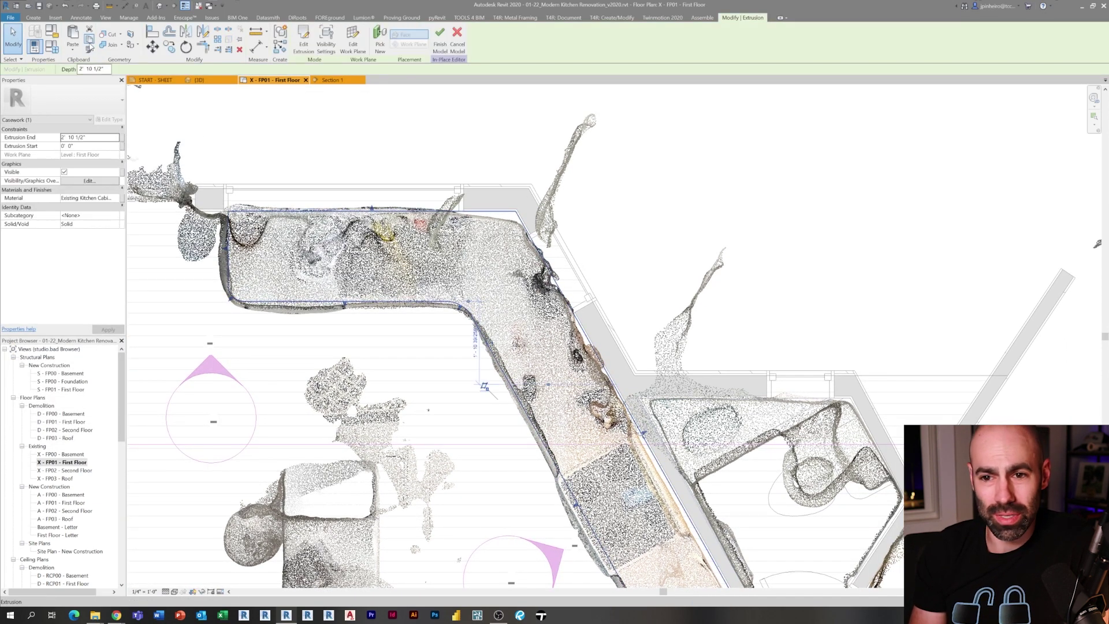
- Edit the sketch of the copied cabinet extrusion and offset its front and end edges outward by 1" to form the counter overhang
{"action": "left_click", "coordinate": [303, 41]}
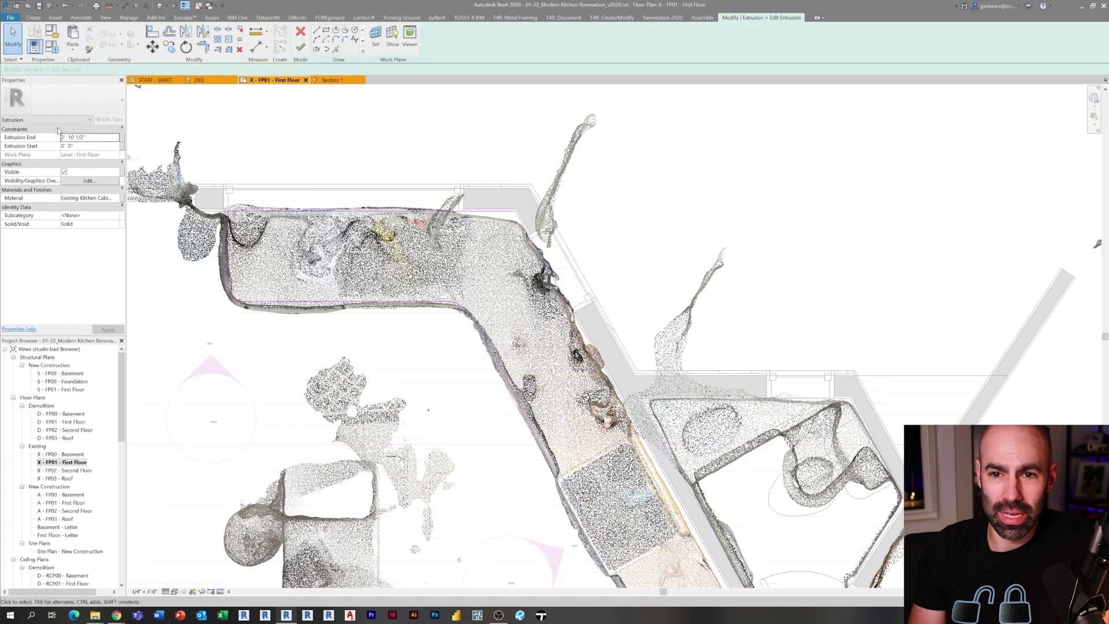
{"action": "scroll", "coordinate": [235, 245], "scroll_direction": "up", "scroll_amount": 2}
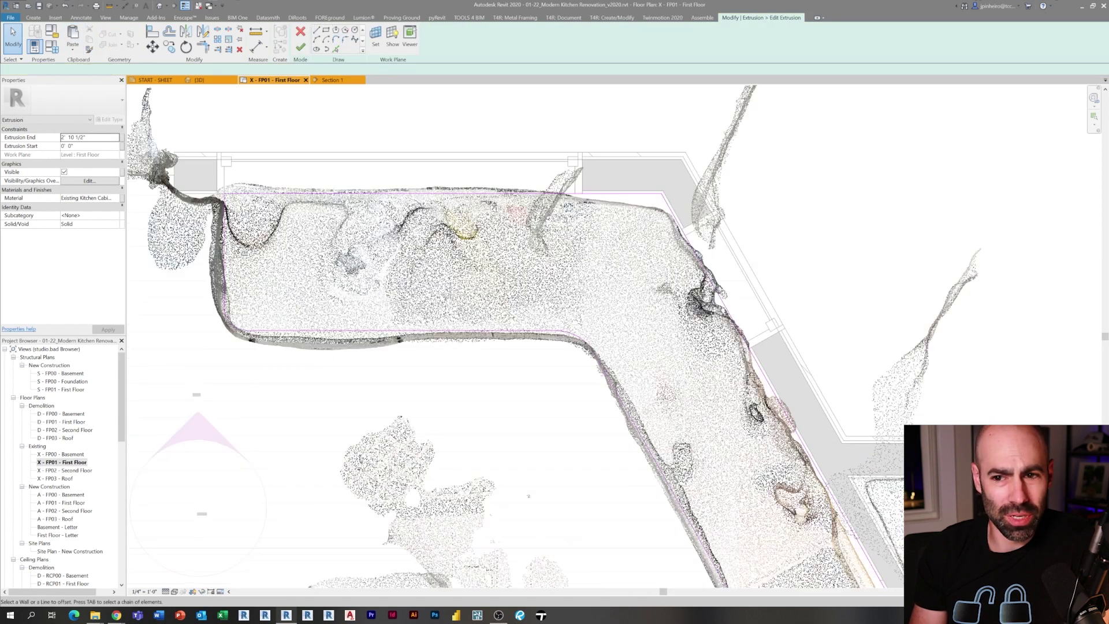
{"action": "middle_click_drag", "start_coordinate": [235, 246], "coordinate": [288, 249]}
{"action": "type", "text": "of"}
{"action": "type", "text": "1\""}
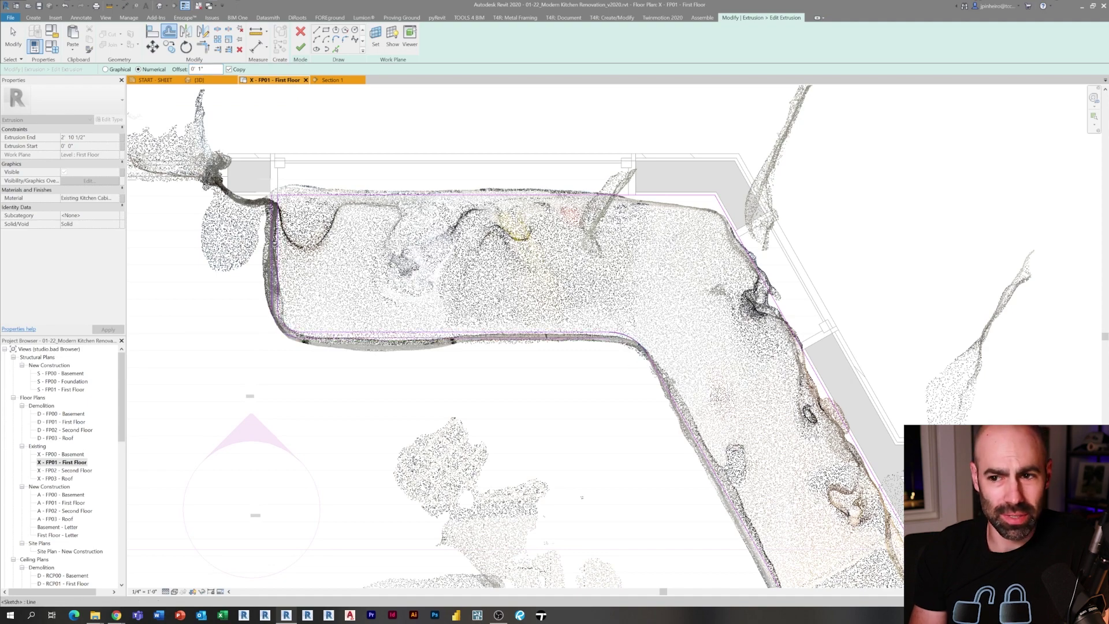
{"action": "scroll", "coordinate": [668, 380], "scroll_direction": "up", "scroll_amount": 4}
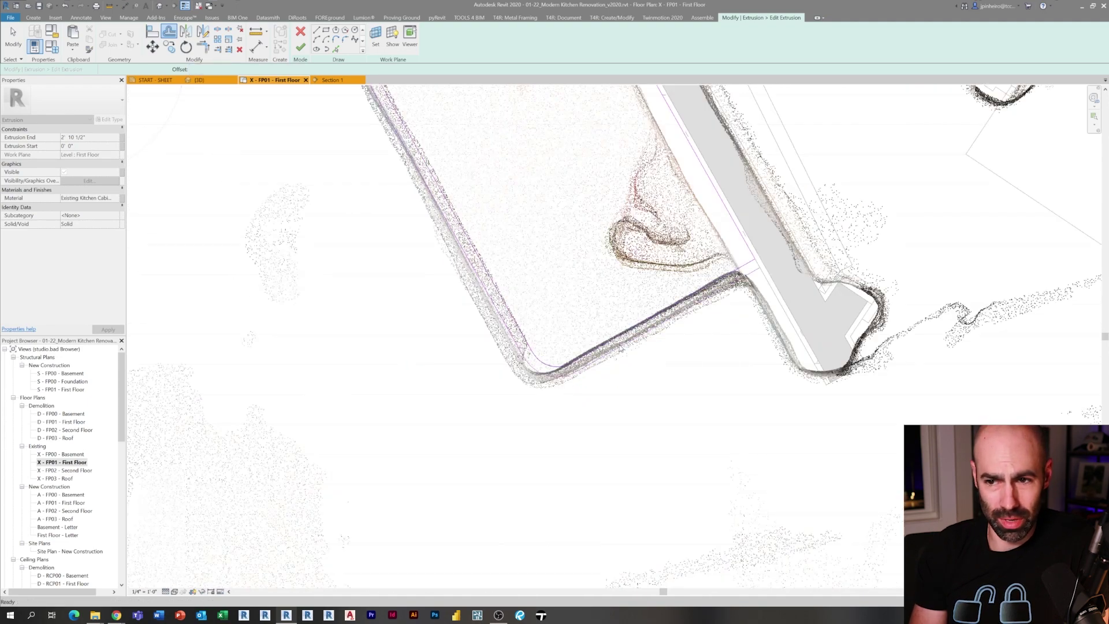
{"action": "key", "text": "Escape"}
- Trim the offset counter lines to the wall-side lines at both ends and remove the inner outline, leaving one closed loop
{"action": "middle_click_drag", "start_coordinate": [670, 306], "coordinate": [648, 378]}
{"action": "key", "text": "t"}
{"action": "key", "text": "r"}
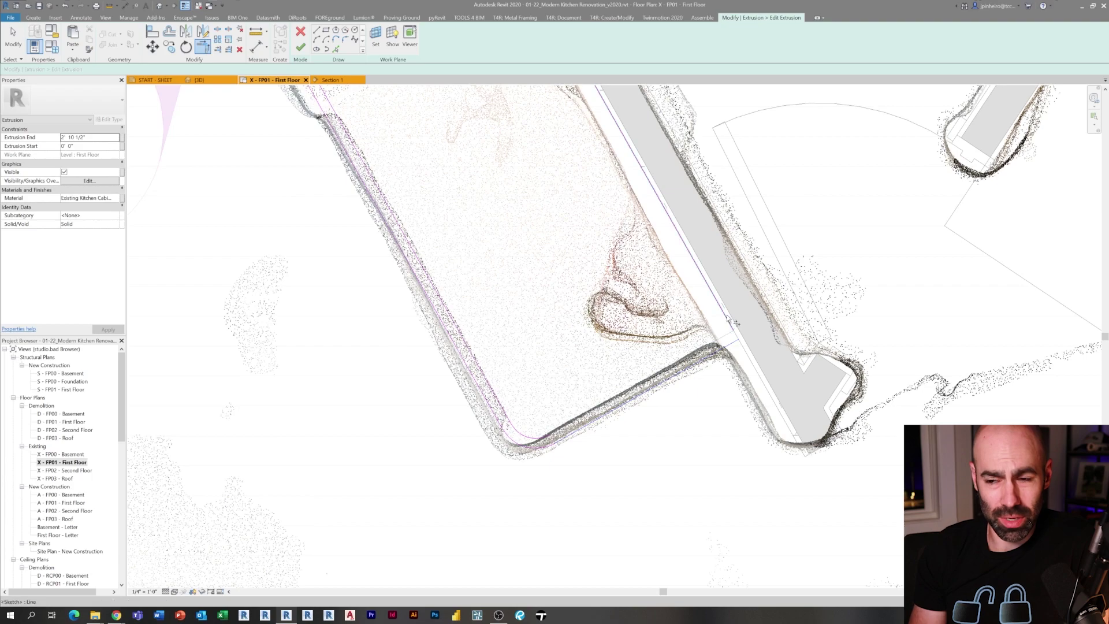
{"action": "key", "text": "Escape"}
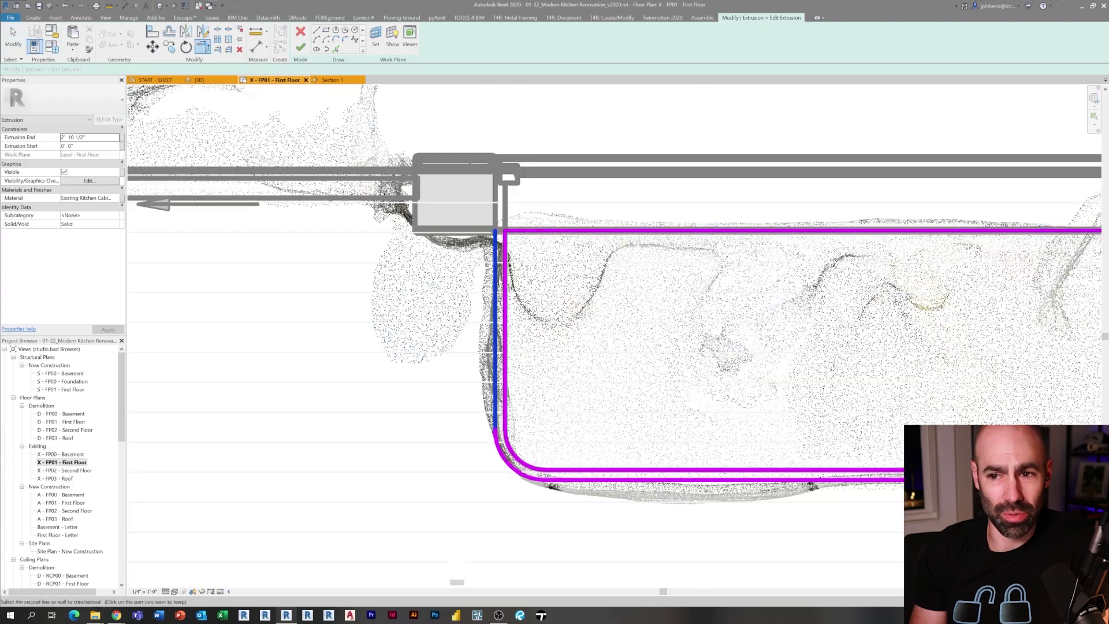
{"action": "key", "text": "Escape"}
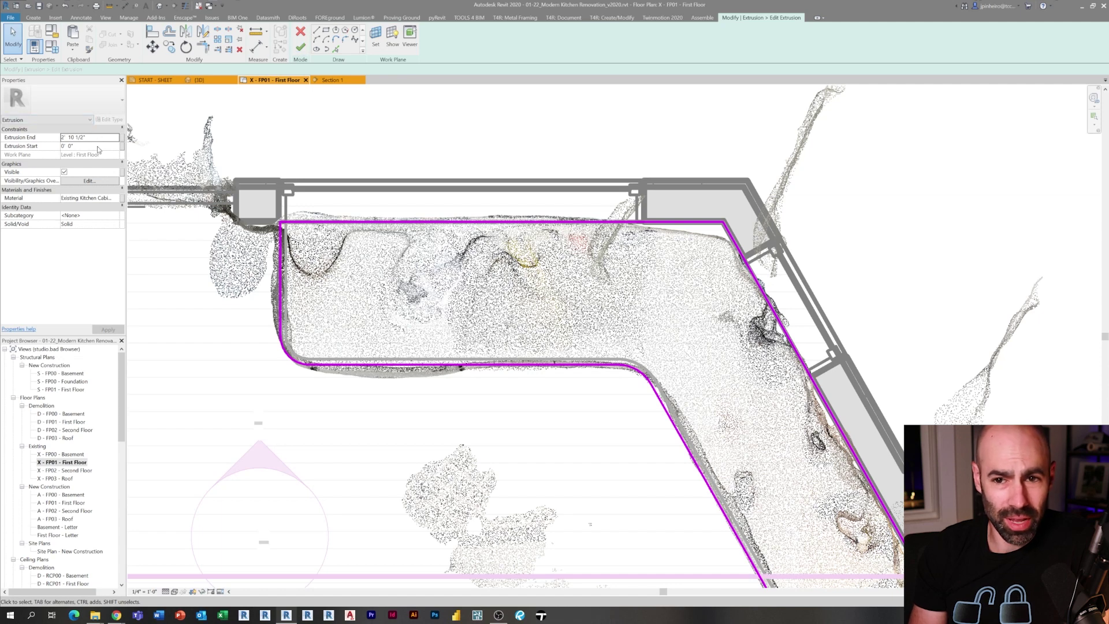
- Set the counter's extrusion start to 2' 10 1/2" and its end to 3' 0", and finish the sketch
{"action": "left_click", "coordinate": [98, 147]}
{"action": "type", "text": "3"}
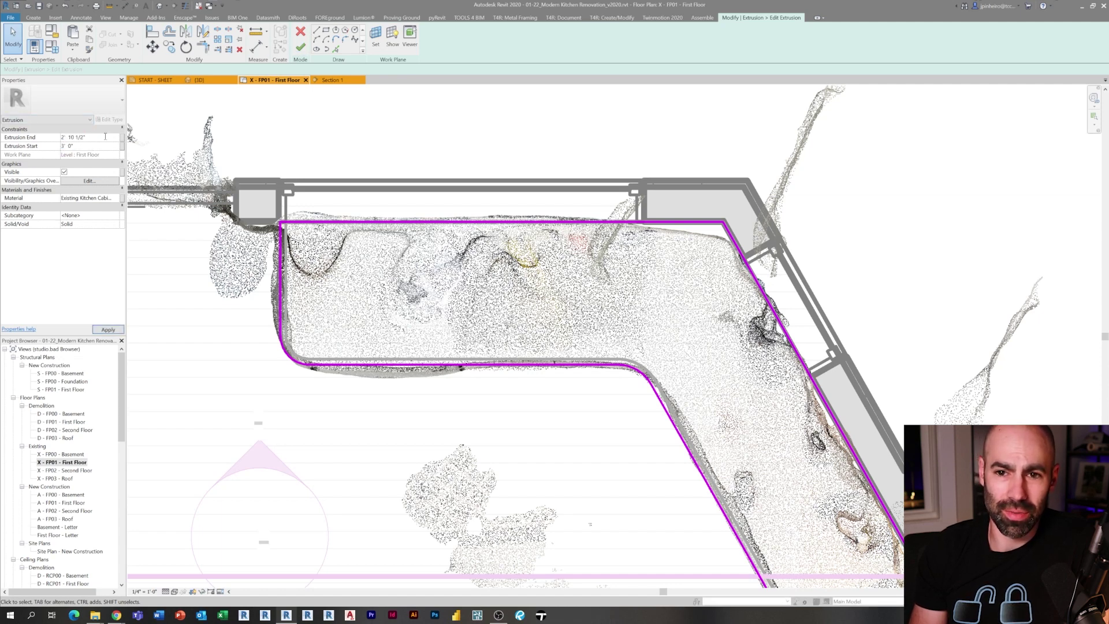
{"action": "type", "text": "2"}
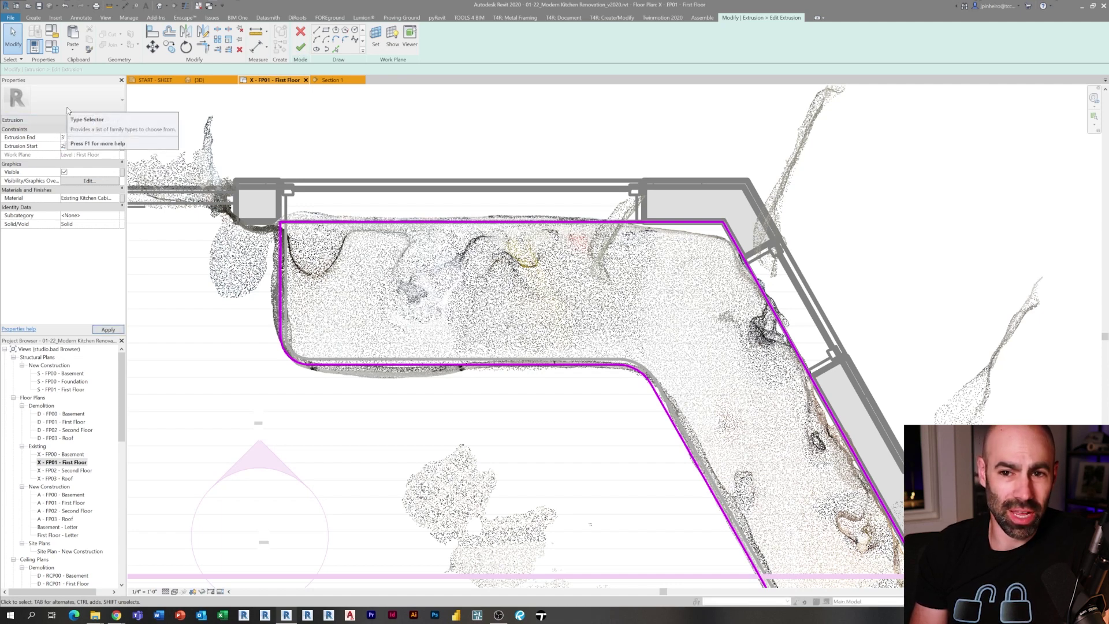
{"action": "middle_click_drag", "start_coordinate": [277, 289], "coordinate": [293, 294]}
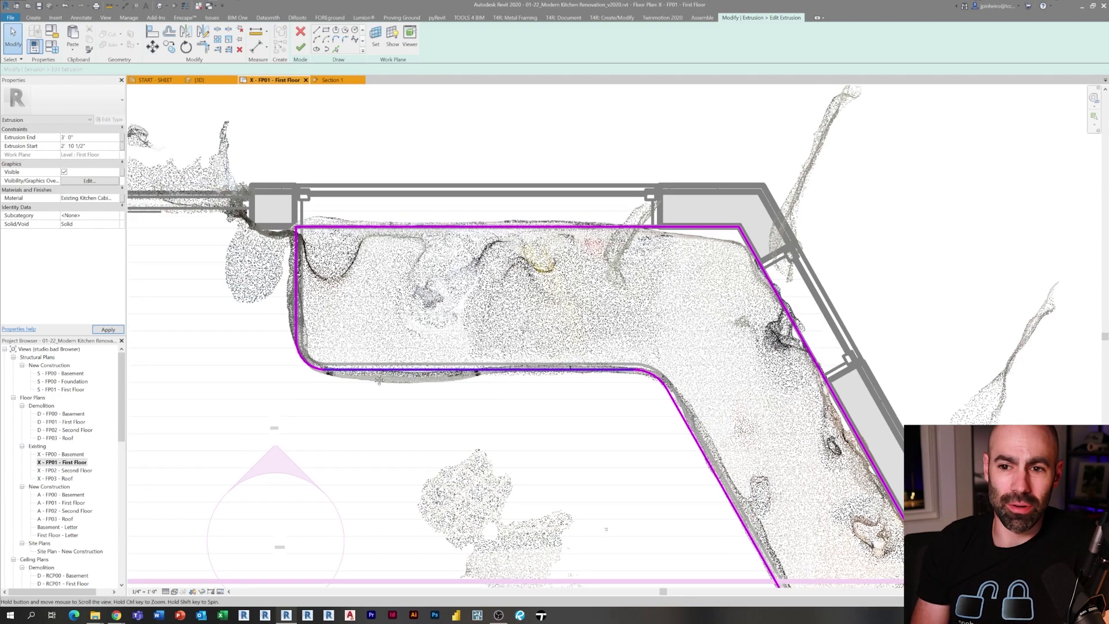
{"action": "left_click", "coordinate": [300, 48]}
- Switch to the 3D view and set the base cabinet extrusion's start to 4" above the floor
{"action": "scroll", "coordinate": [295, 301], "scroll_direction": "down", "scroll_amount": 1}
{"action": "scroll", "coordinate": [295, 301], "scroll_direction": "down", "scroll_amount": 1}
{"action": "middle_click_drag", "start_coordinate": [612, 581], "coordinate": [488, 385]}
{"action": "left_click", "coordinate": [487, 383]}
{"action": "left_click", "coordinate": [462, 279]}
{"action": "middle_click_drag", "start_coordinate": [394, 265], "coordinate": [391, 290]}
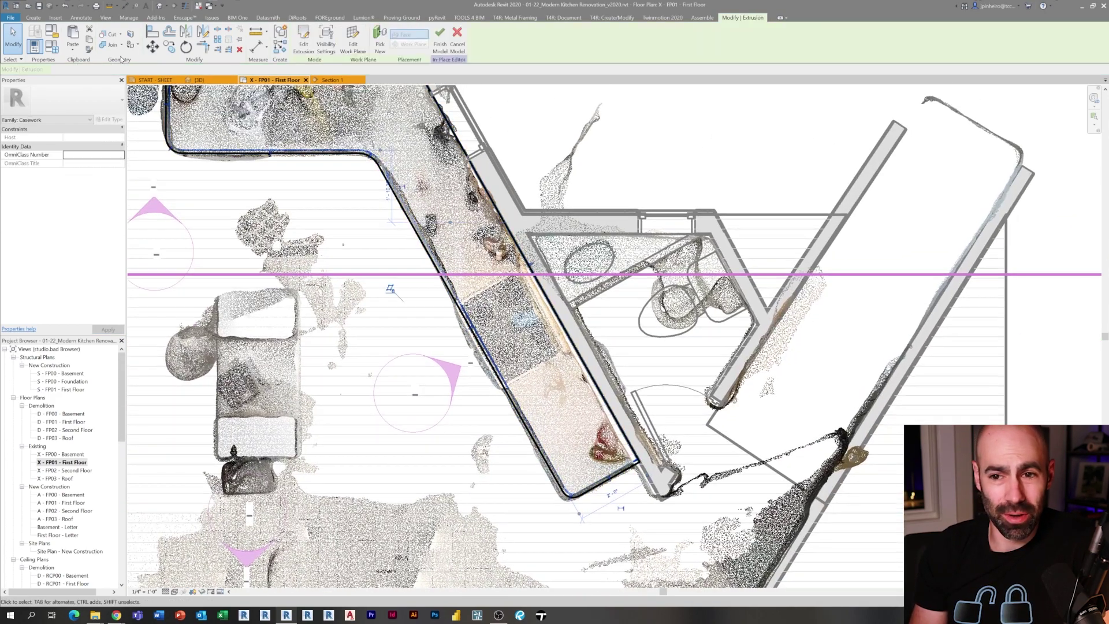
{"action": "key", "text": "ctrl+shift+Tab"}
{"action": "middle_click_drag", "start_coordinate": [609, 305], "coordinate": [520, 306], "text": "shift"}
{"action": "scroll", "coordinate": [169, 323], "scroll_direction": "up", "scroll_amount": 4}
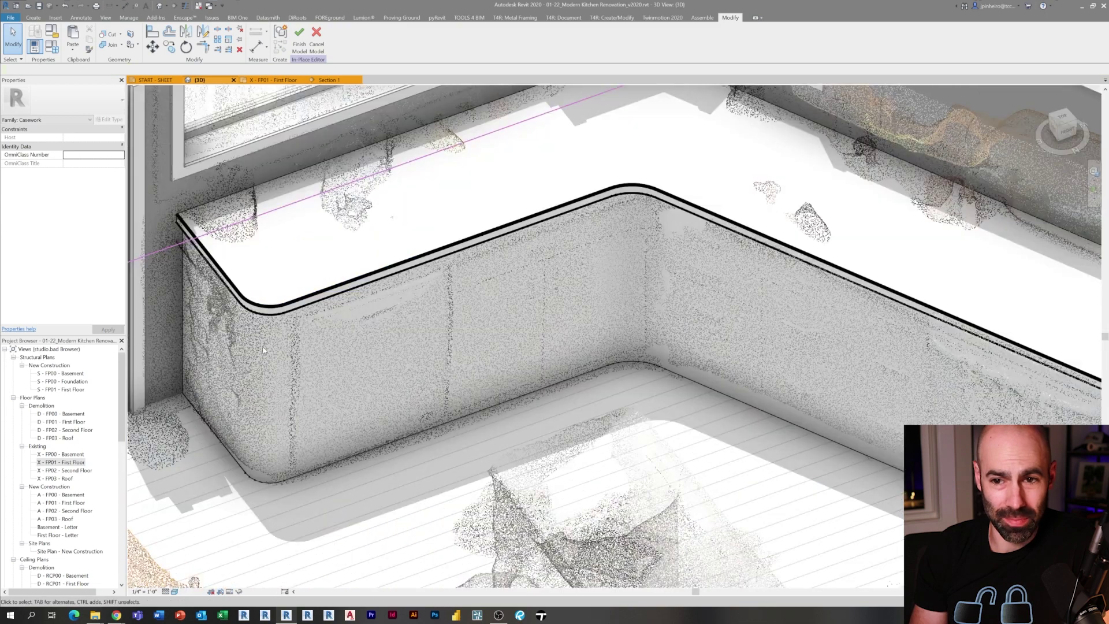
{"action": "left_click", "coordinate": [182, 324]}
{"action": "left_click", "coordinate": [101, 147]}
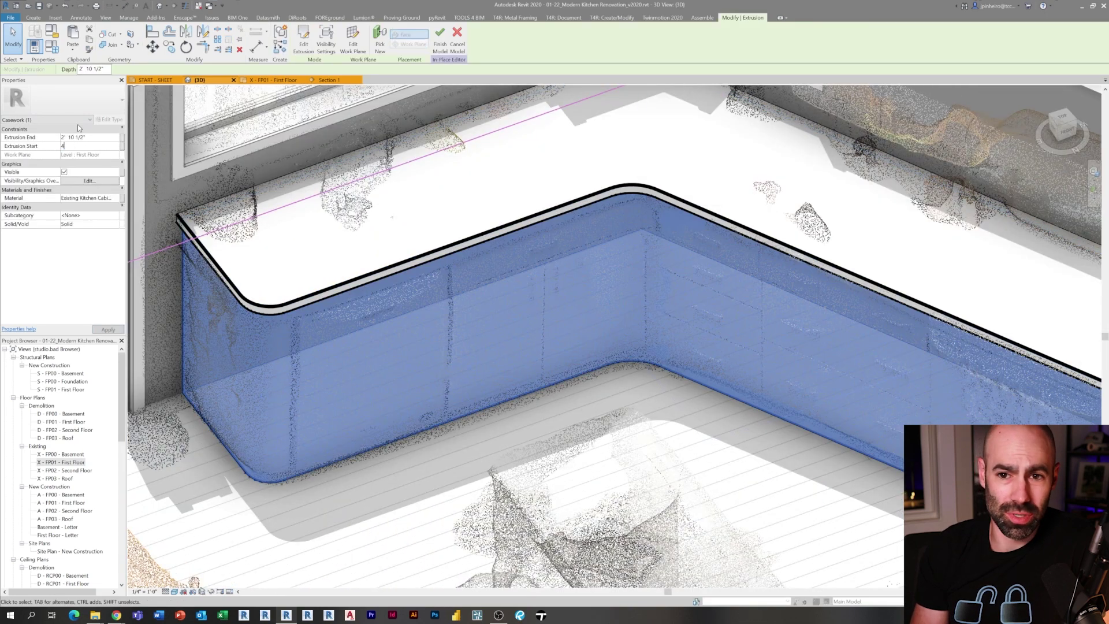
{"action": "type", "text": "4\""}
{"action": "key", "text": "Return"}
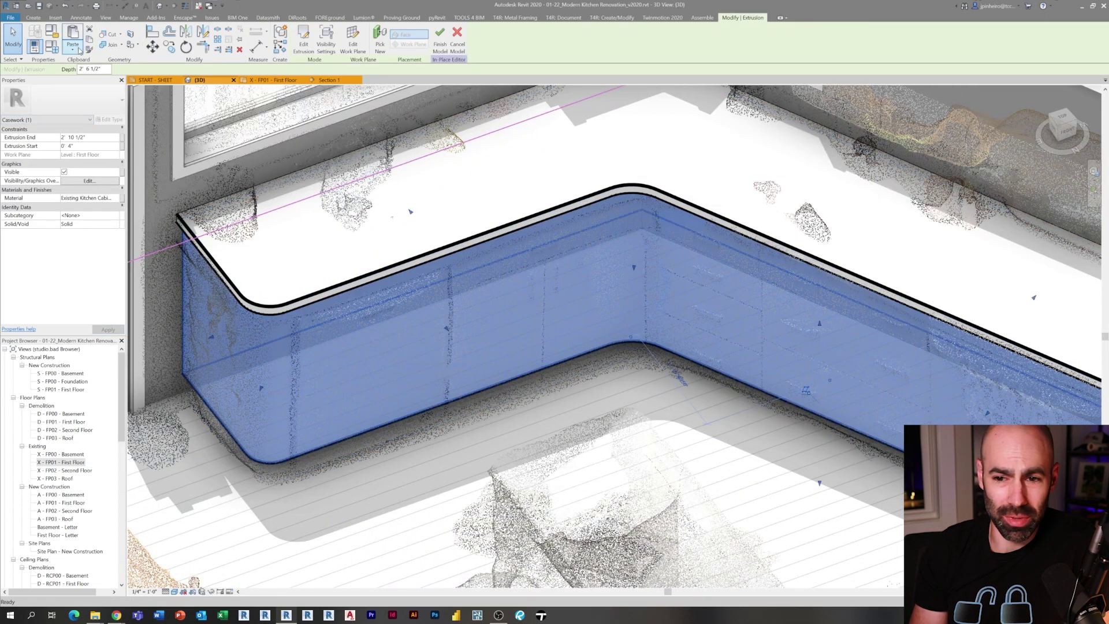
- Paste a copy of the base cabinet extrusion in the same place and open its sketch for editing
{"action": "left_click", "coordinate": [79, 49]}
{"action": "left_click", "coordinate": [104, 134]}
{"action": "left_click", "coordinate": [303, 40]}
{"action": "scroll", "coordinate": [401, 440], "scroll_direction": "down", "scroll_amount": 1}
{"action": "mouse_move", "coordinate": [401, 441]}
{"action": "middle_mouse_down"}
{"action": "mouse_move", "coordinate": [324, 396]}
{"action": "mouse_move", "coordinate": [332, 404]}
{"action": "middle_mouse_up"}
{"action": "key", "text": "t"}
{"action": "key", "text": "r"}
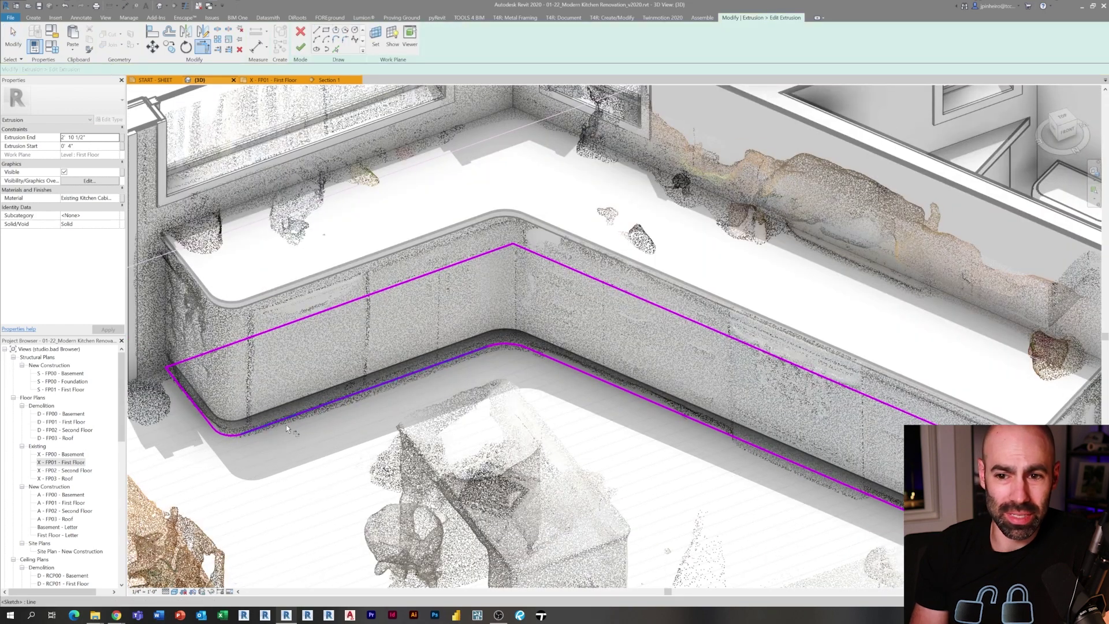
- Offset the front and end edges of the copied outline inward by 1" for a toe kick, without keeping the original lines
{"action": "left_click", "coordinate": [169, 32]}
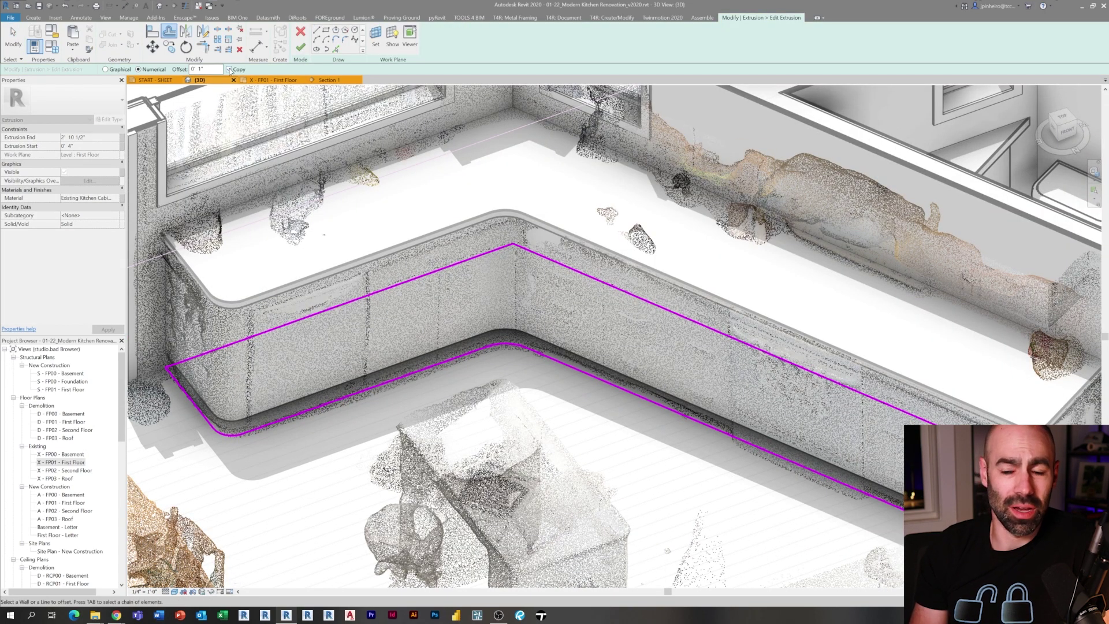
{"action": "key", "text": "Tab"}
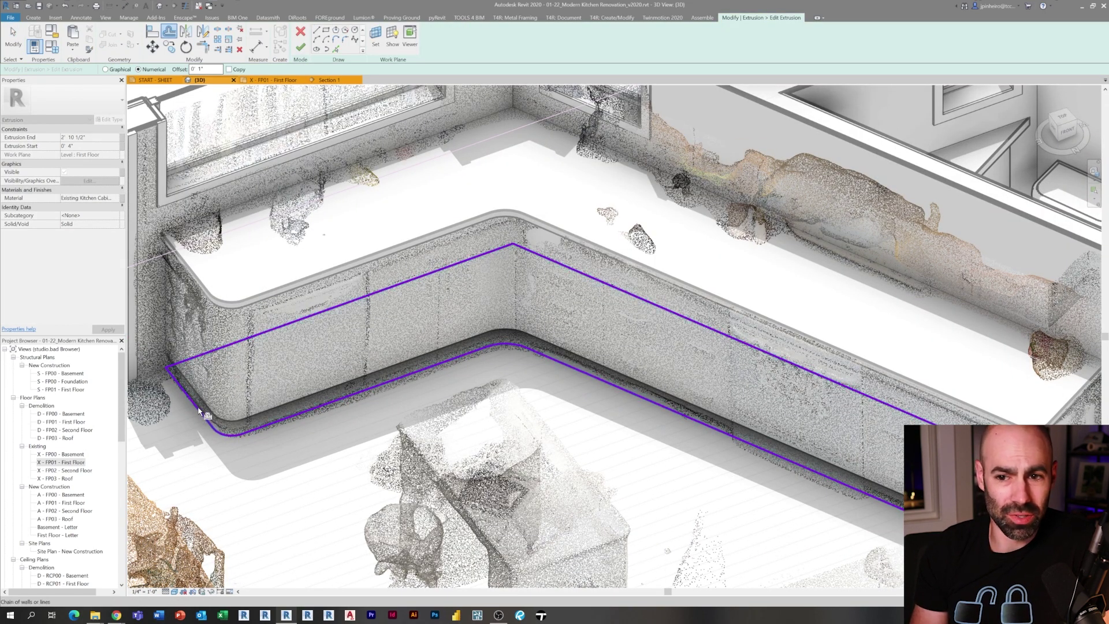
{"action": "left_click", "coordinate": [200, 409]}
{"action": "key", "text": "ctrl+z"}
{"action": "scroll", "coordinate": [197, 410], "scroll_direction": "up", "scroll_amount": 1}
{"action": "middle_click_drag", "start_coordinate": [200, 413], "coordinate": [212, 416]}
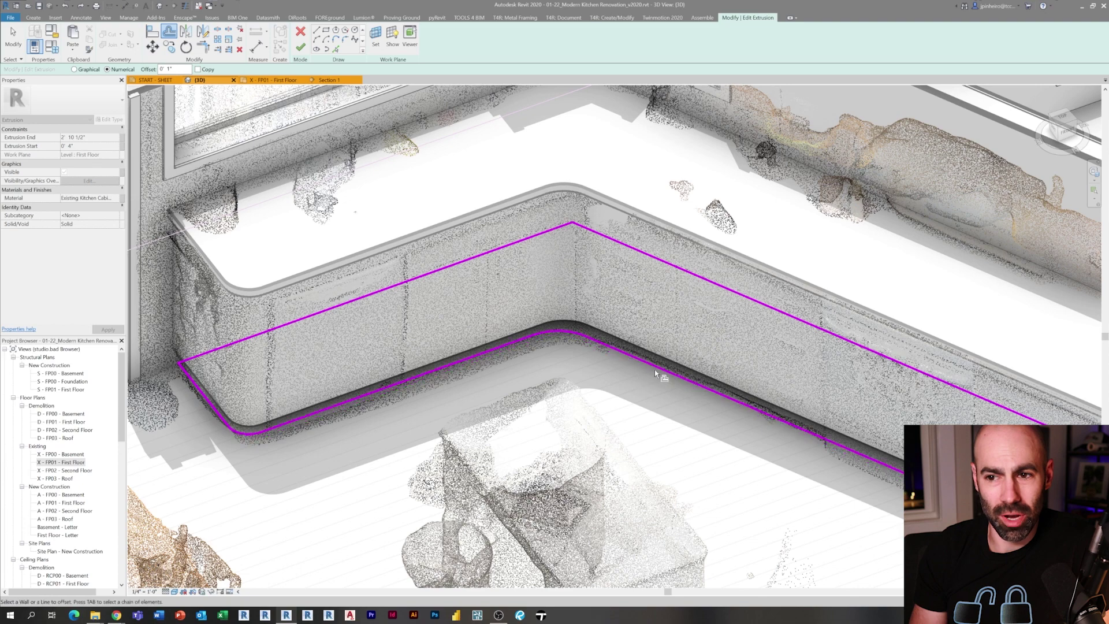
{"action": "middle_click_drag", "start_coordinate": [670, 390], "coordinate": [656, 396]}
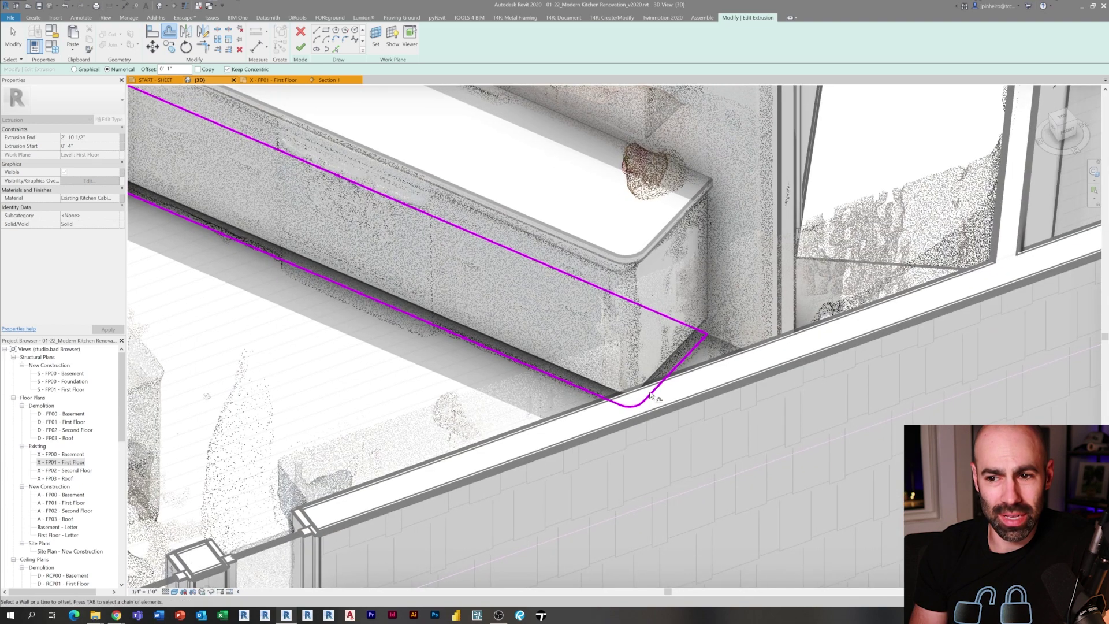
{"action": "scroll", "coordinate": [654, 398], "scroll_direction": "up", "scroll_amount": 2}
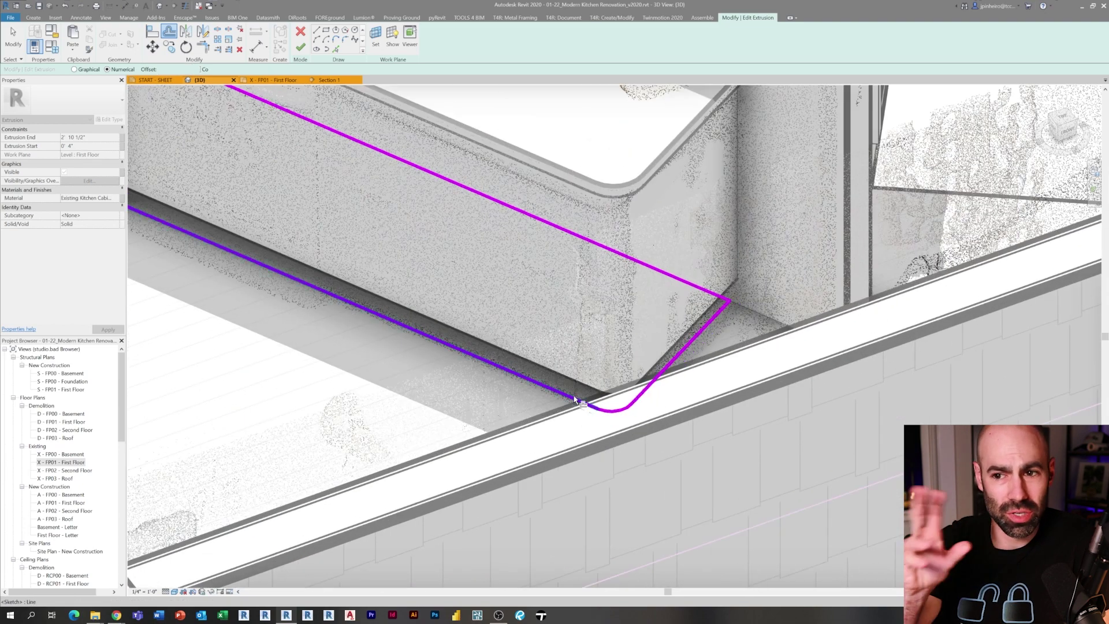
{"action": "scroll", "coordinate": [532, 332], "scroll_direction": "down", "scroll_amount": 4}
{"action": "middle_click_drag", "start_coordinate": [416, 325], "coordinate": [592, 415]}
{"action": "key", "text": "Escape"}
- Set the toe kick's extrusion start to 0' 0" and its end to 0' 4", and finish the sketch
{"action": "left_click", "coordinate": [108, 145]}
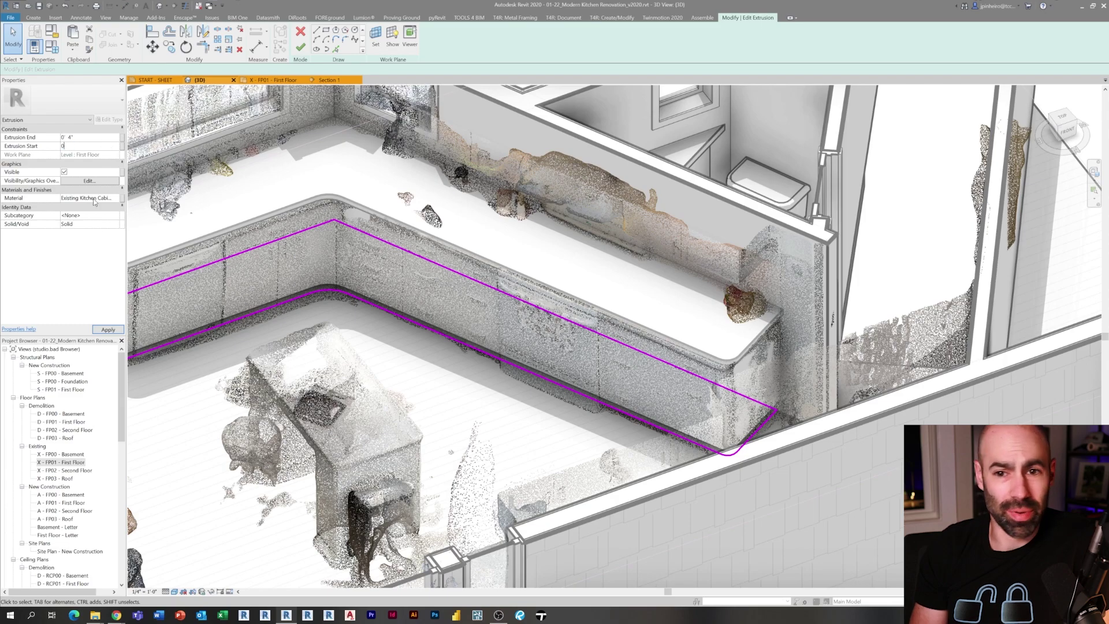
{"action": "key", "text": "Return"}
{"action": "left_click", "coordinate": [300, 48]}
{"action": "middle_click_drag", "start_coordinate": [434, 373], "coordinate": [676, 323]}
{"action": "scroll", "coordinate": [676, 323], "scroll_direction": "down", "scroll_amount": 1}
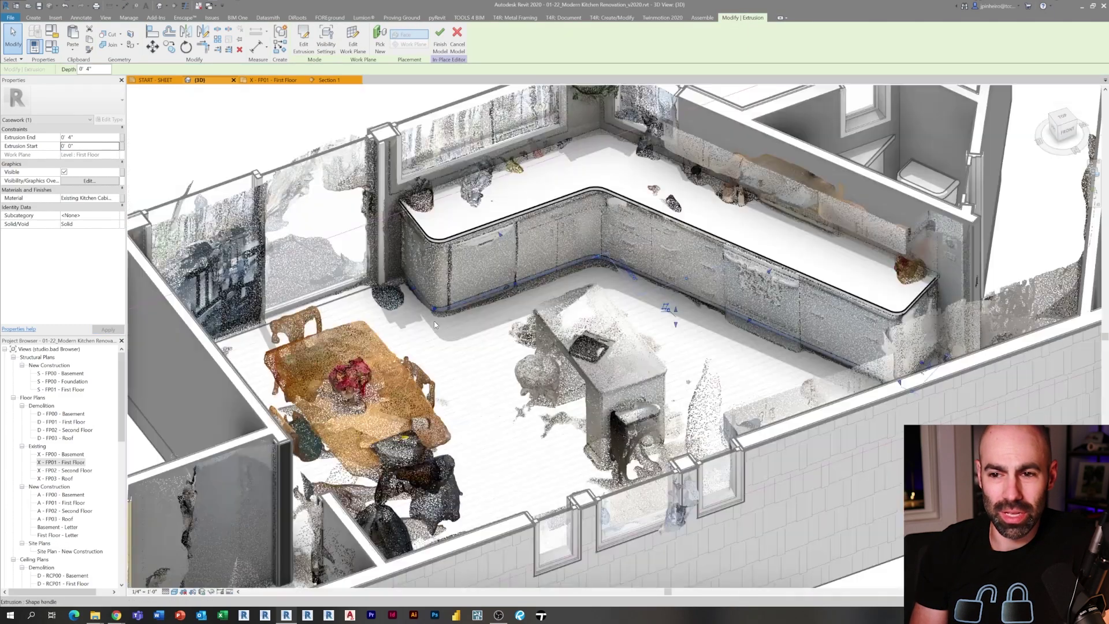
- Examine the counter, cabinets and toe kick against the point cloud from several angles in 3D
{"action": "scroll", "coordinate": [436, 370], "scroll_direction": "down", "scroll_amount": 3}
{"action": "key", "text": "Escape"}
{"action": "middle_click_drag", "start_coordinate": [439, 382], "coordinate": [519, 369], "text": "shift"}
{"action": "scroll", "coordinate": [554, 266], "scroll_direction": "up", "scroll_amount": 5}
{"action": "left_click", "coordinate": [560, 299]}
{"action": "scroll", "coordinate": [529, 301], "scroll_direction": "down", "scroll_amount": 2}
{"action": "middle_click_drag", "start_coordinate": [528, 296], "coordinate": [635, 225]}
{"action": "key", "text": "Escape"}
{"action": "scroll", "coordinate": [551, 370], "scroll_direction": "up", "scroll_amount": 2}
{"action": "scroll", "coordinate": [551, 371], "scroll_direction": "down", "scroll_amount": 2}
- Finish the in-place cabinets and, from the X - FP01 - First Floor plan, open the interior elevation facing the angled counter run
{"action": "left_click", "coordinate": [114, 465]}
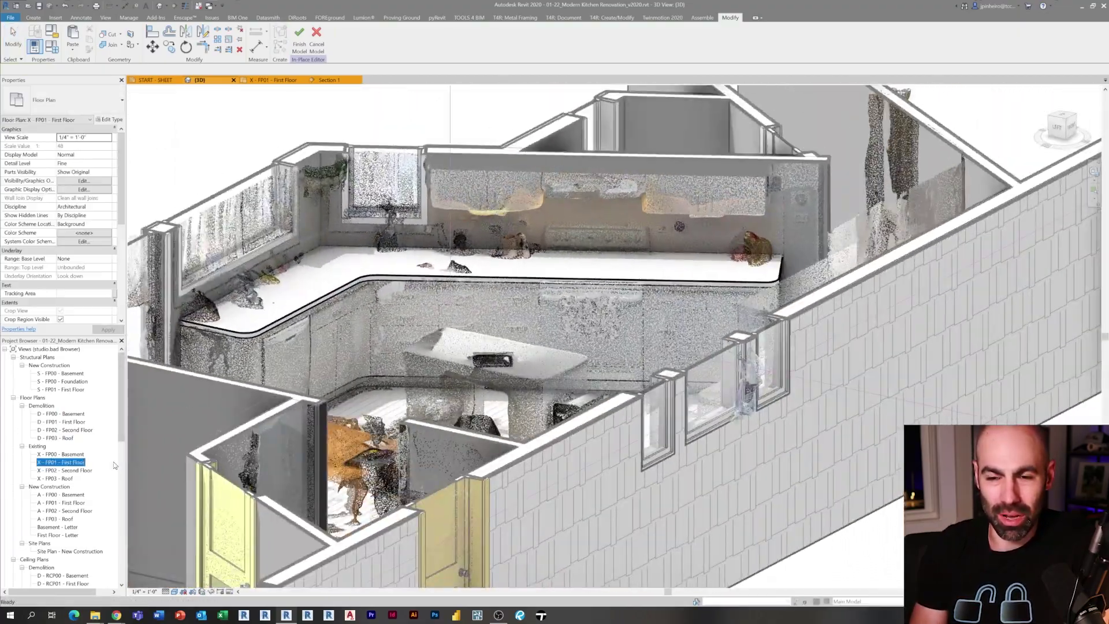
{"action": "double_click", "coordinate": [79, 462]}
{"action": "scroll", "coordinate": [459, 338], "scroll_direction": "up", "scroll_amount": 4}
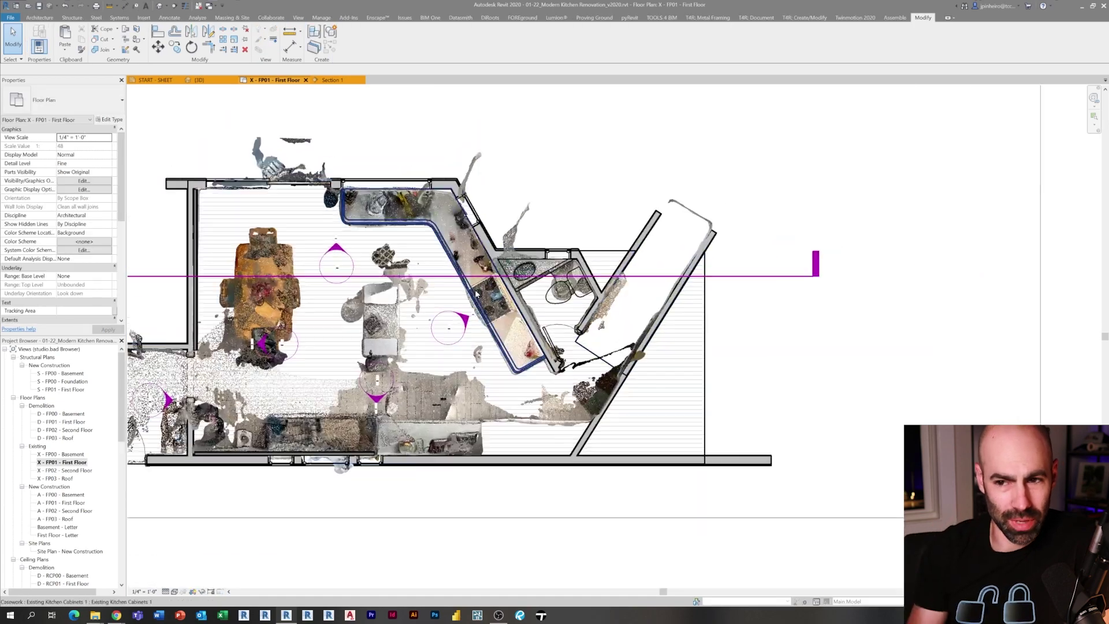
{"action": "double_click", "coordinate": [459, 338]}
{"action": "left_click", "coordinate": [351, 31]}
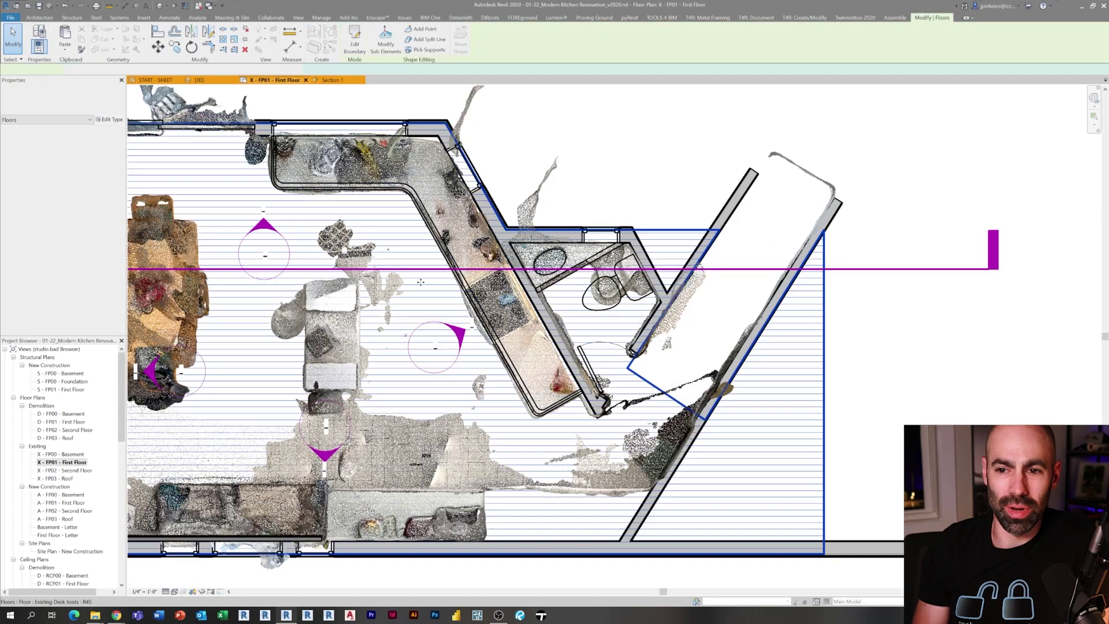
{"action": "double_click", "coordinate": [458, 336]}
{"action": "scroll", "coordinate": [685, 346], "scroll_direction": "up", "scroll_amount": 3}
{"action": "middle_click_drag", "start_coordinate": [719, 288], "coordinate": [505, 316]}
- Start a new in-place model in the Casework category with a name beginning "Existing Kitchen"
{"action": "left_click", "coordinate": [40, 17]}
{"action": "left_click", "coordinate": [102, 48]}
{"action": "left_click", "coordinate": [113, 84]}
{"action": "left_click", "coordinate": [516, 276]}
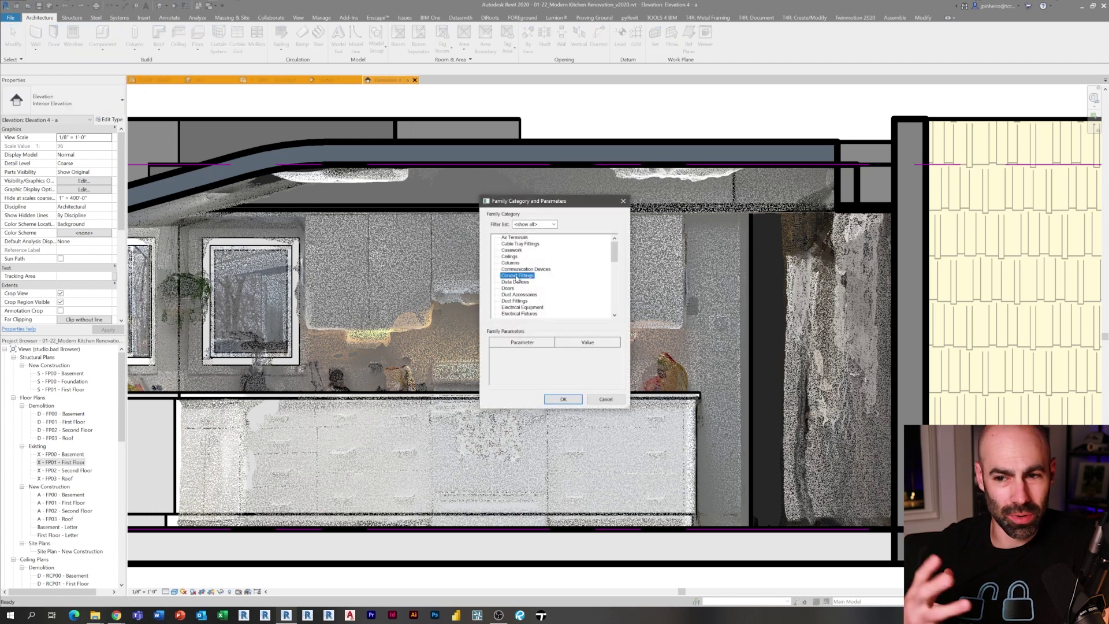
{"action": "left_click", "coordinate": [511, 249]}
{"action": "left_click", "coordinate": [562, 400]}
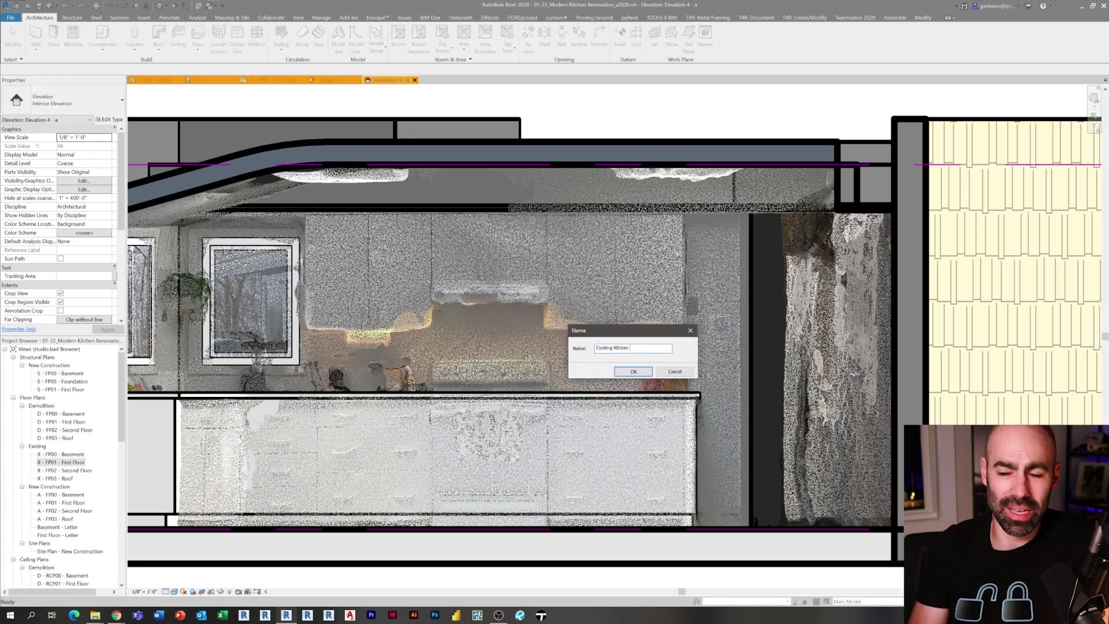
{"action": "key", "text": "Return"}
- Start an extrusion and pick the interior wall behind the upper cabinets as its work plane
{"action": "left_click", "coordinate": [74, 41]}
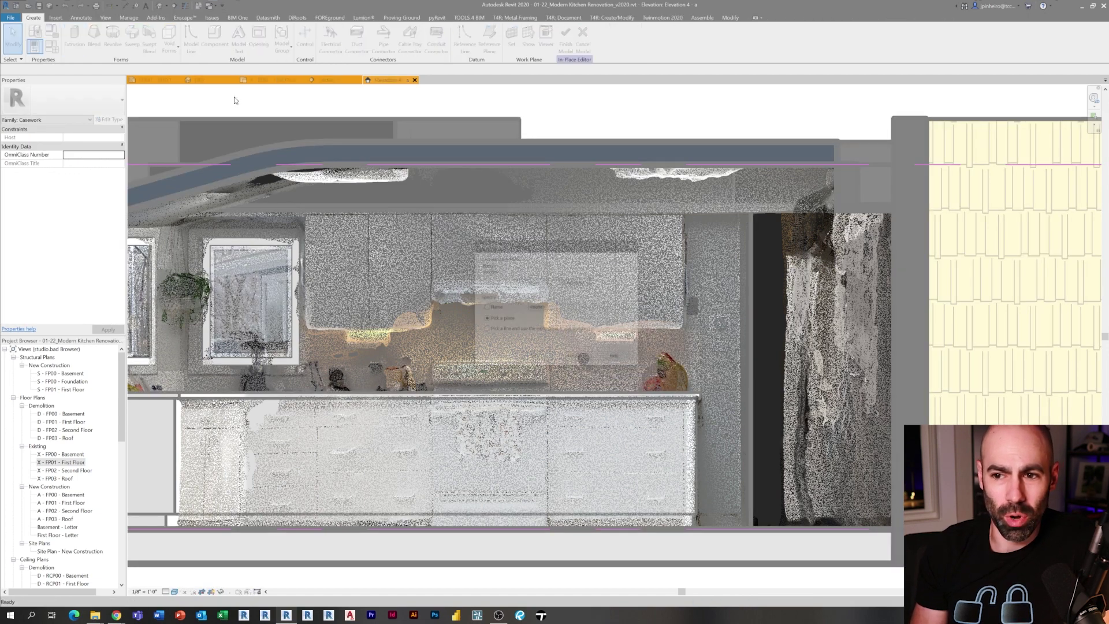
{"action": "left_click", "coordinate": [535, 356]}
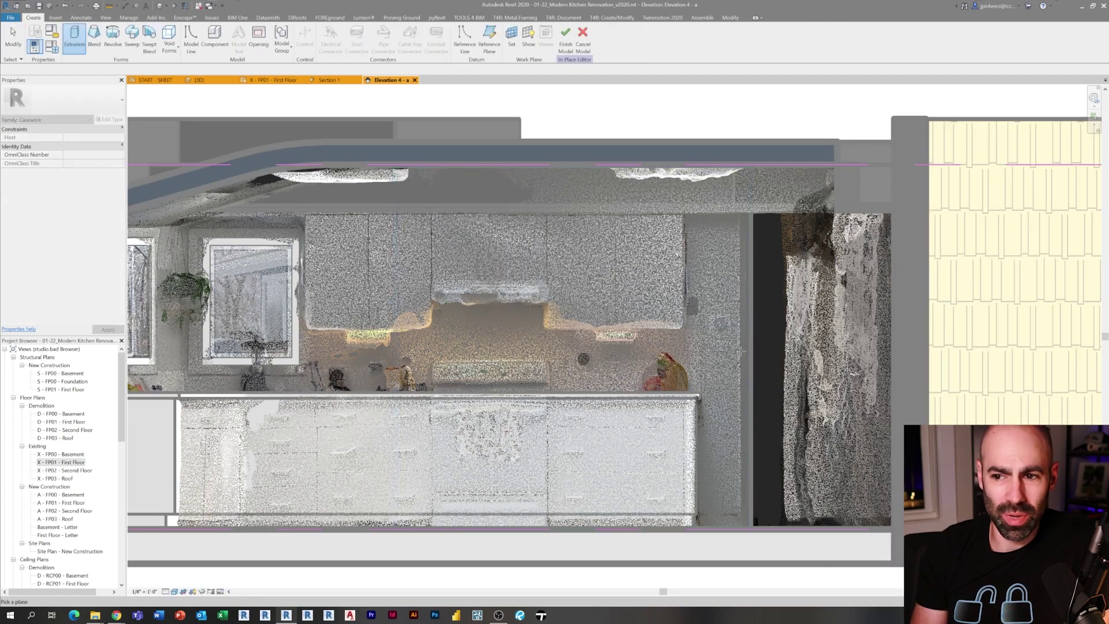
{"action": "left_click", "coordinate": [695, 526]}
{"action": "scroll", "coordinate": [418, 280], "scroll_direction": "up", "scroll_amount": 2}
{"action": "middle_click_drag", "start_coordinate": [418, 281], "coordinate": [444, 294]}
- Pick the soffit's underside as the upper sketch line and draw a vertical line down the scanned upper cabinets' window-side end
{"action": "left_click", "coordinate": [335, 49]}
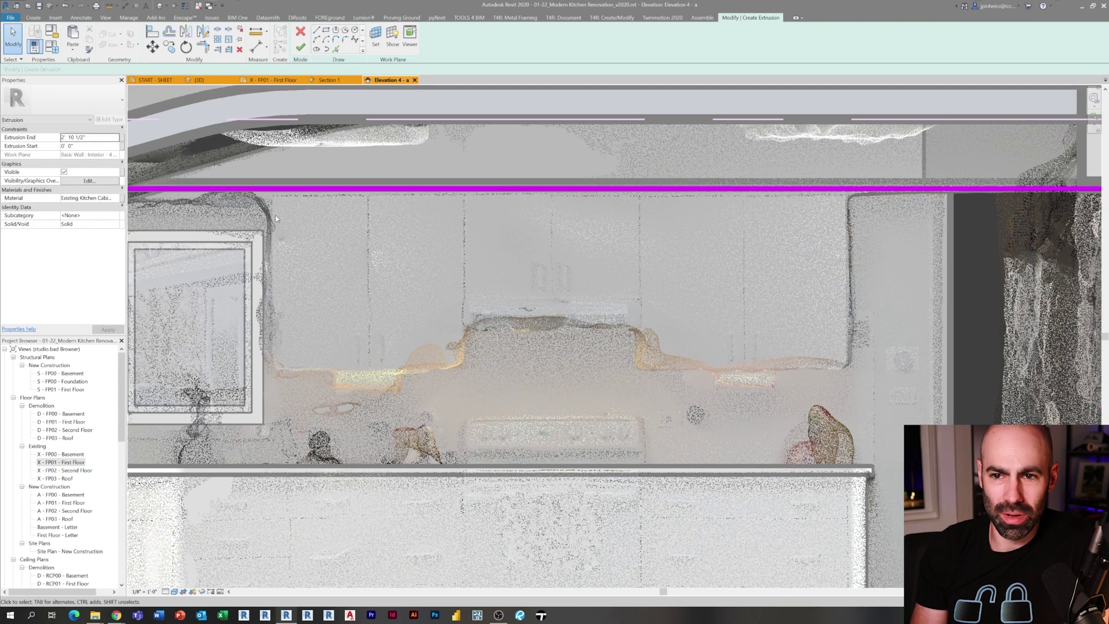
{"action": "scroll", "coordinate": [275, 218], "scroll_direction": "up", "scroll_amount": 1}
{"action": "key", "text": "l"}
{"action": "key", "text": "i"}
{"action": "left_click", "coordinate": [268, 190]}
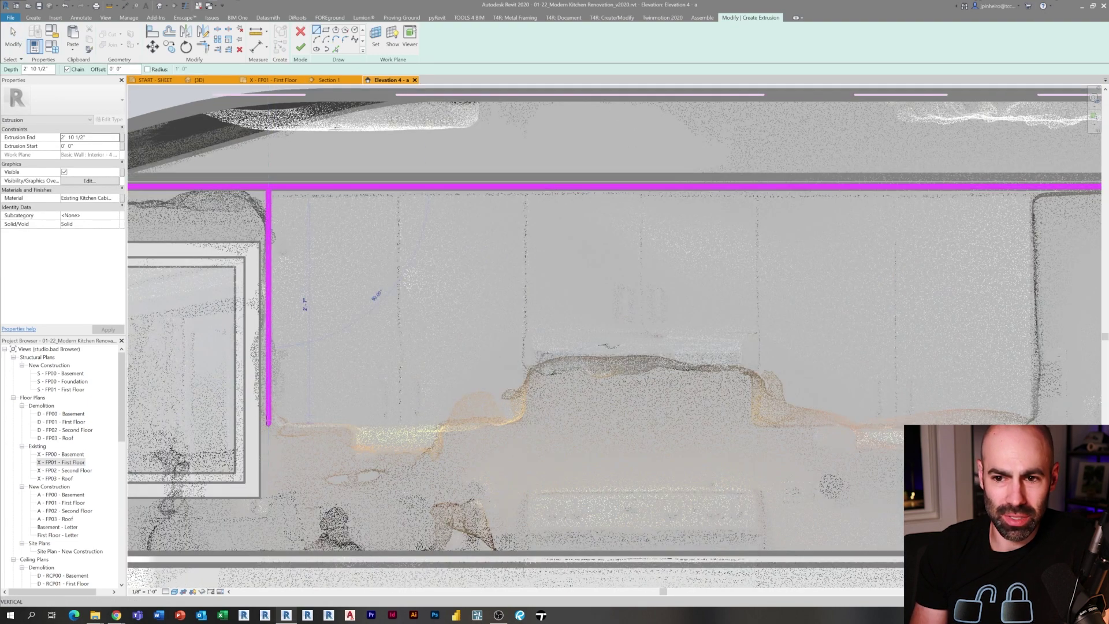
{"action": "left_click", "coordinate": [268, 423]}
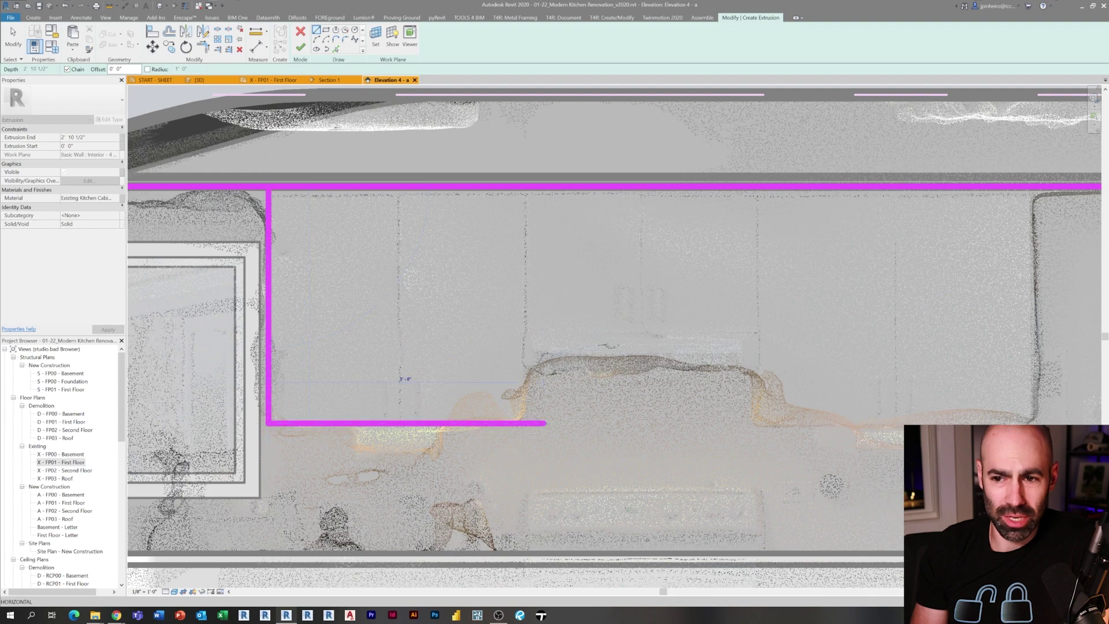
- Trace the upper cabinets' bottom edge over the scan, including the raised notch above the range, and draw the far end up to the soffit line
{"action": "scroll", "coordinate": [522, 419], "scroll_direction": "up", "scroll_amount": 2}
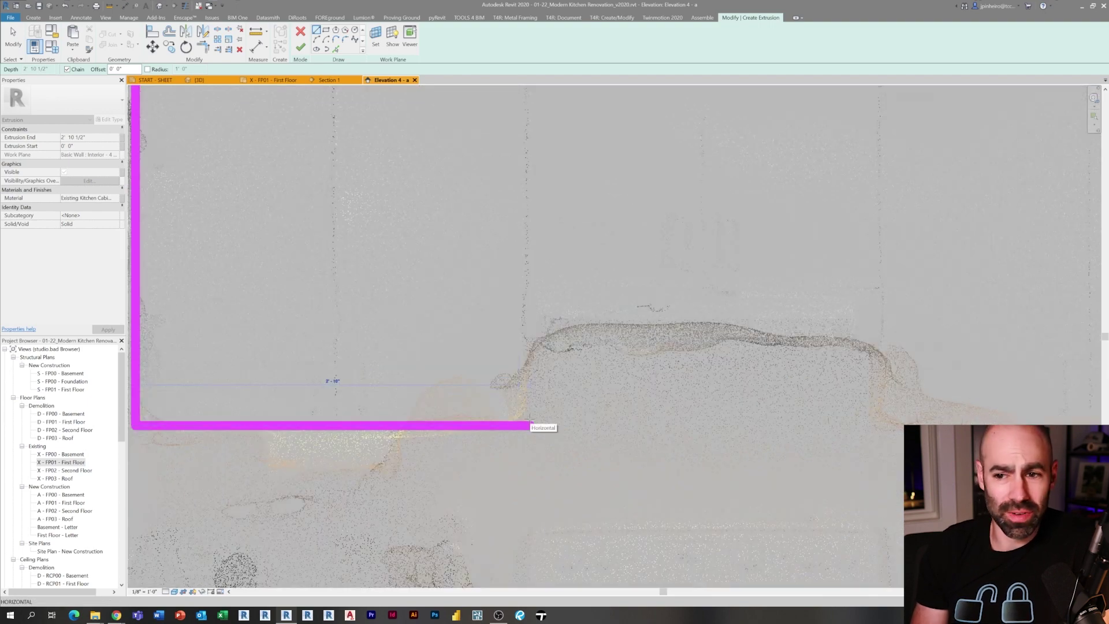
{"action": "left_click", "coordinate": [530, 344]}
{"action": "scroll", "coordinate": [530, 345], "scroll_direction": "down", "scroll_amount": 1}
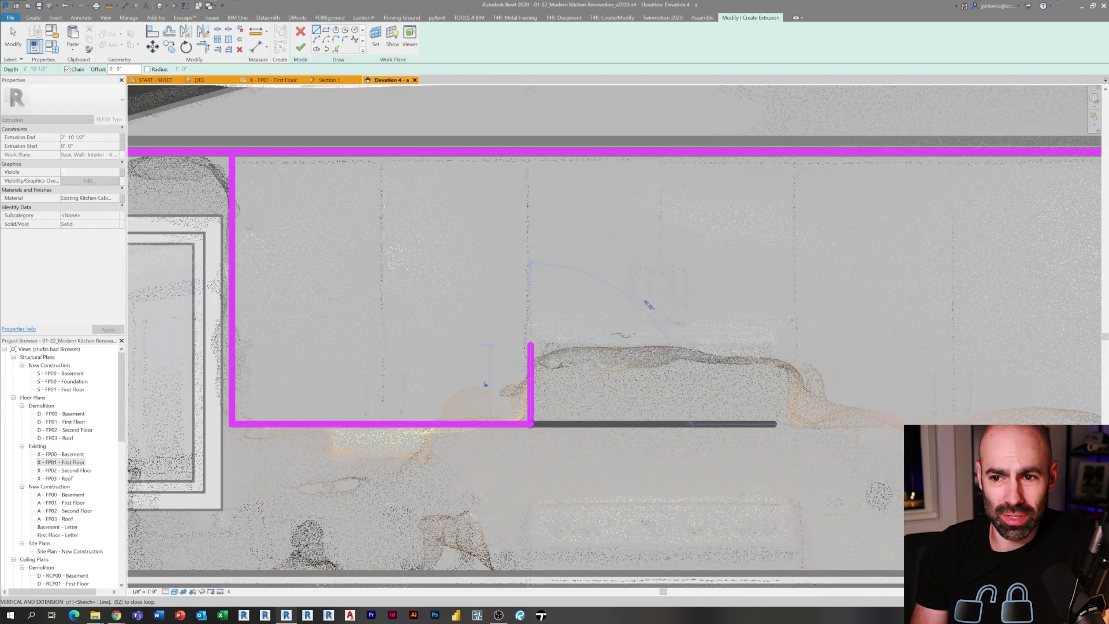
{"action": "left_click", "coordinate": [797, 318]}
{"action": "left_click", "coordinate": [796, 422]}
{"action": "middle_click_drag", "start_coordinate": [895, 422], "coordinate": [762, 422]}
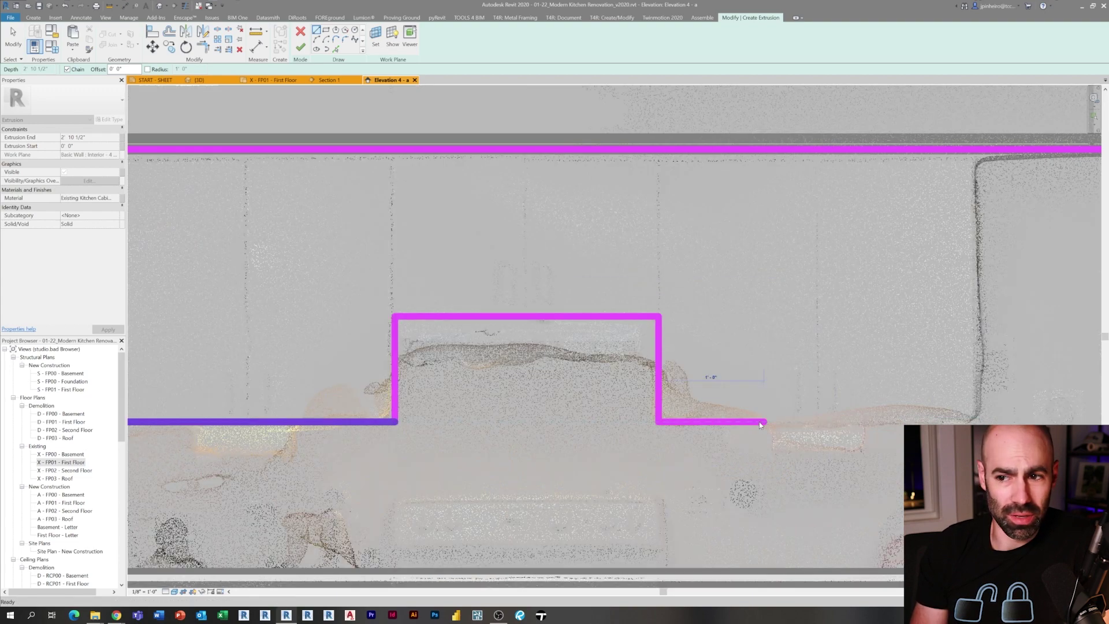
{"action": "scroll", "coordinate": [768, 419], "scroll_direction": "down", "scroll_amount": 2}
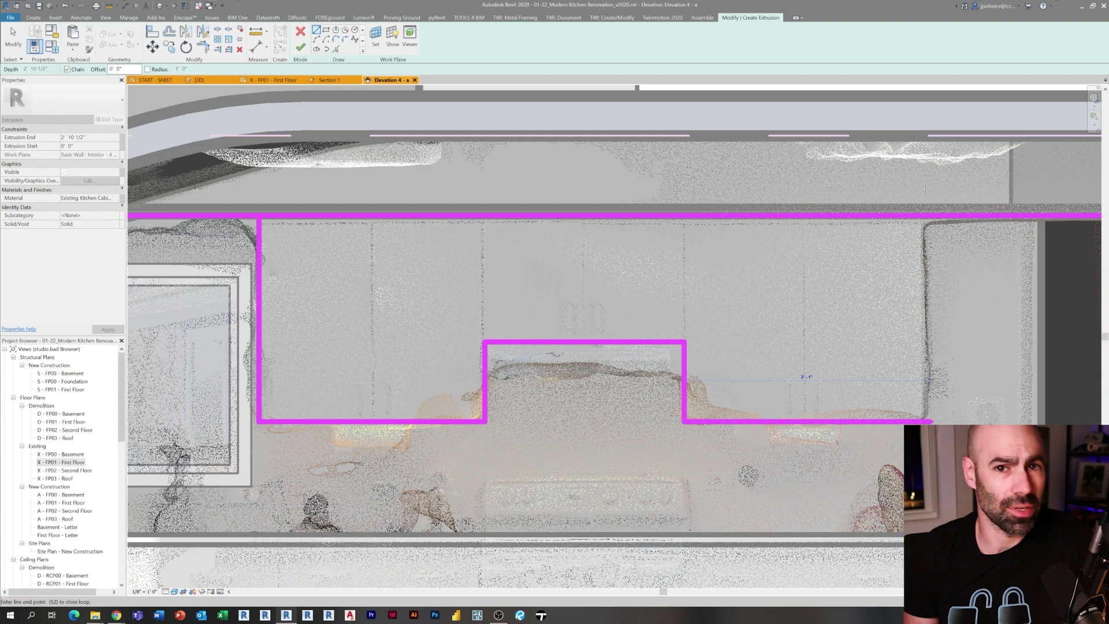
{"action": "left_click", "coordinate": [929, 215]}
- Trim the soffit line to the upper cabinets' two vertical ends and finish the extrusion sketch
{"action": "key", "text": "t"}
{"action": "key", "text": "r"}
{"action": "left_click", "coordinate": [930, 248]}
{"action": "left_click", "coordinate": [878, 216]}
{"action": "left_click", "coordinate": [259, 248]}
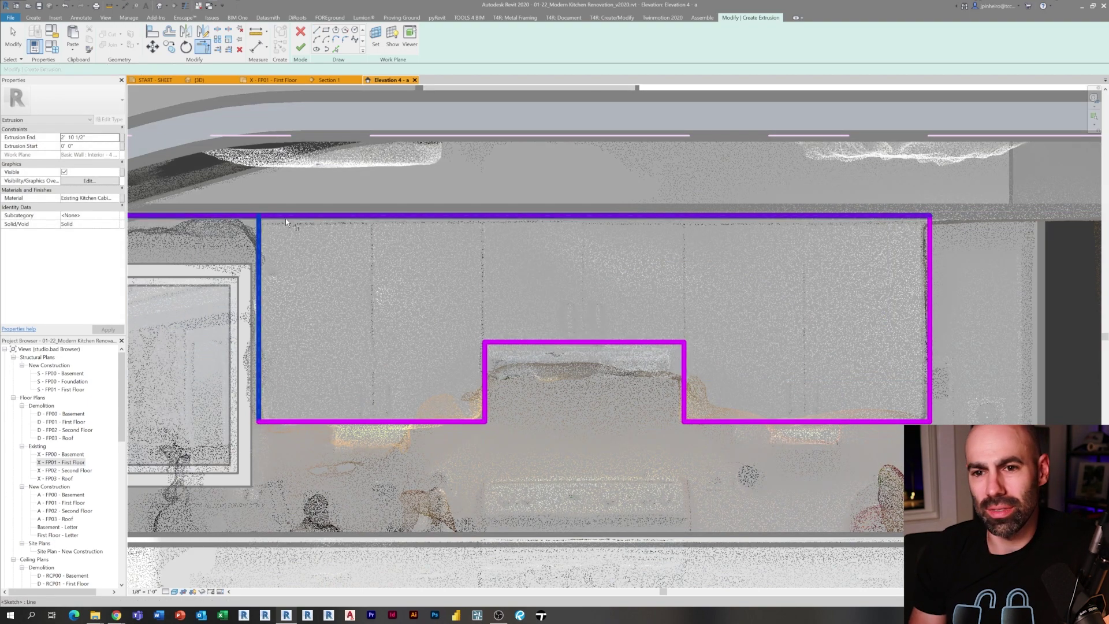
{"action": "left_click", "coordinate": [285, 218]}
{"action": "key", "text": "Escape"}
{"action": "left_click", "coordinate": [303, 50]}
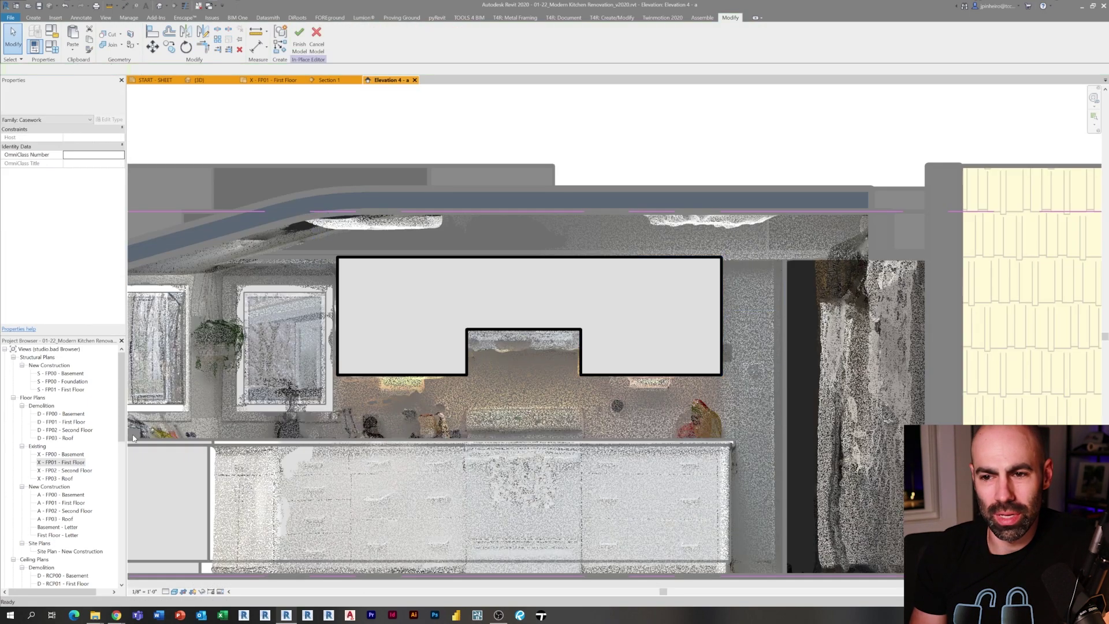
- Return to the X - FP01 - First Floor plan and finish the in-place upper cabinet model
{"action": "left_click", "coordinate": [79, 462]}
{"action": "double_click", "coordinate": [75, 462]}
{"action": "middle_click_drag", "start_coordinate": [273, 219], "coordinate": [338, 261]}
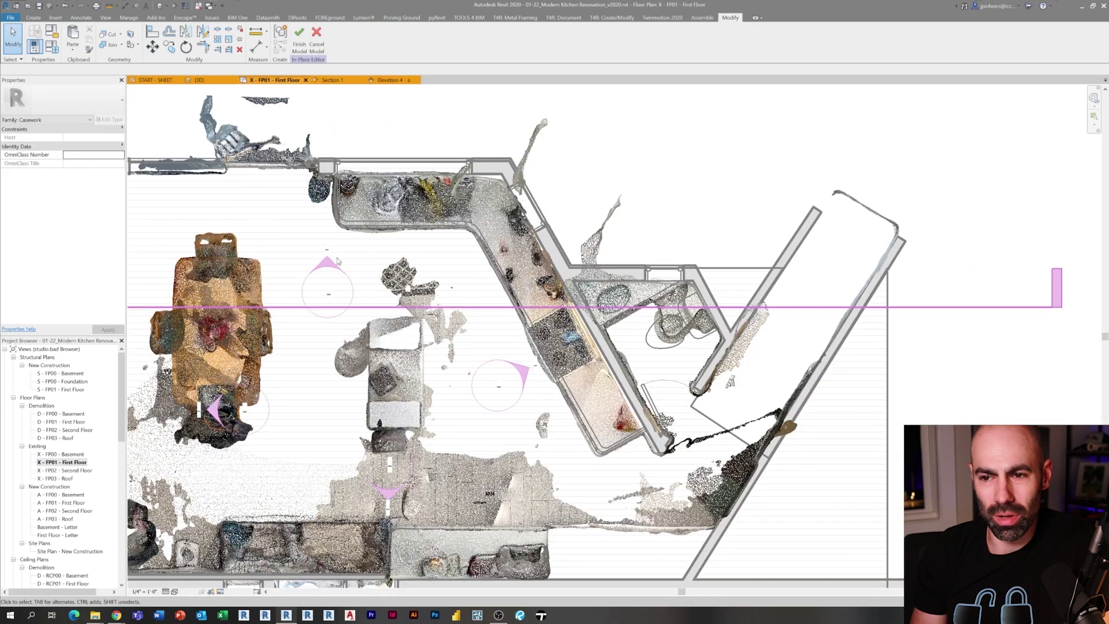
{"action": "left_click", "coordinate": [298, 33]}
{"action": "left_click", "coordinate": [174, 5]}
{"action": "scroll", "coordinate": [536, 280], "scroll_direction": "up", "scroll_amount": 3}
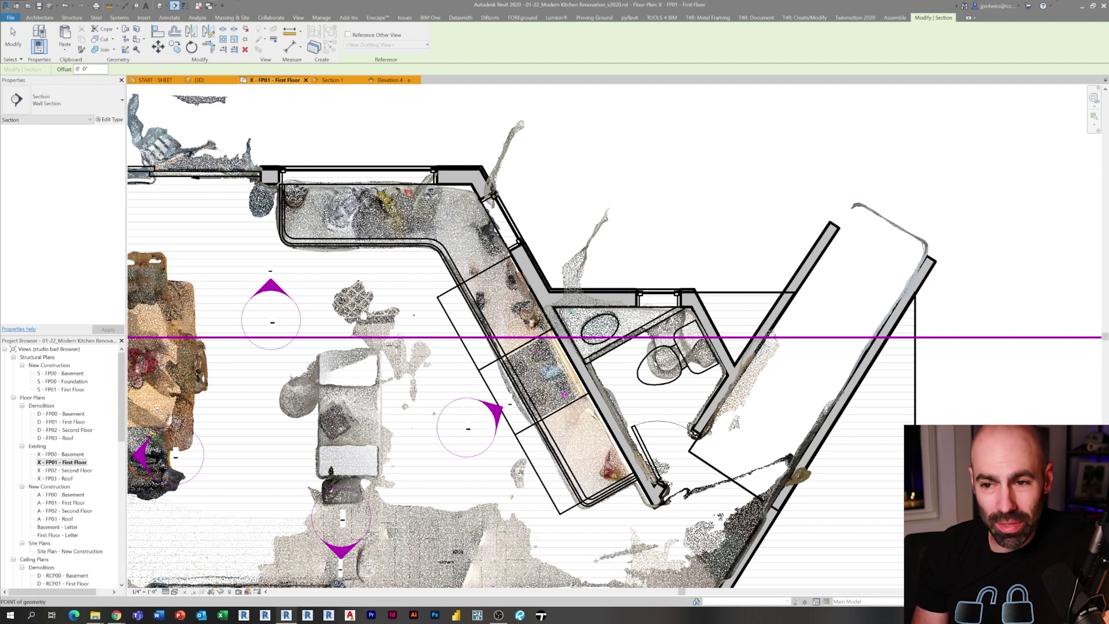
{"action": "key", "text": "Escape"}
- Try to rotate the existing section line about its crossing with the angled wall behind the counter
{"action": "scroll", "coordinate": [514, 337], "scroll_direction": "up", "scroll_amount": 2}
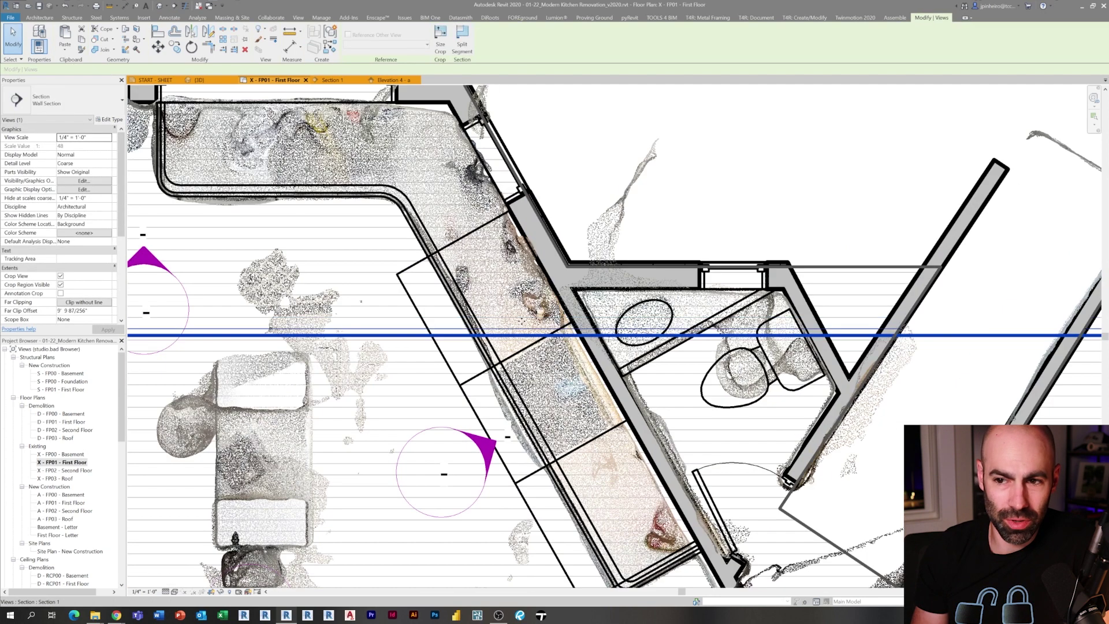
{"action": "key", "text": "r"}
{"action": "key", "text": "o"}
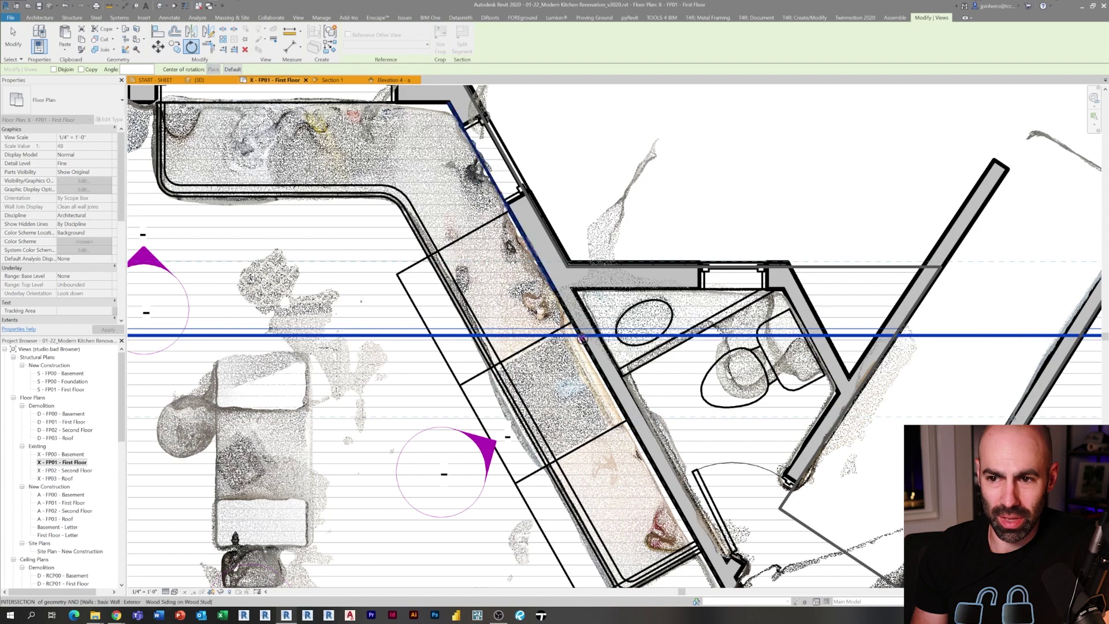
{"action": "scroll", "coordinate": [585, 334], "scroll_direction": "up", "scroll_amount": 2}
{"action": "scroll", "coordinate": [585, 334], "scroll_direction": "up", "scroll_amount": 2}
{"action": "left_click", "coordinate": [574, 334]}
{"action": "left_click", "coordinate": [451, 334]}
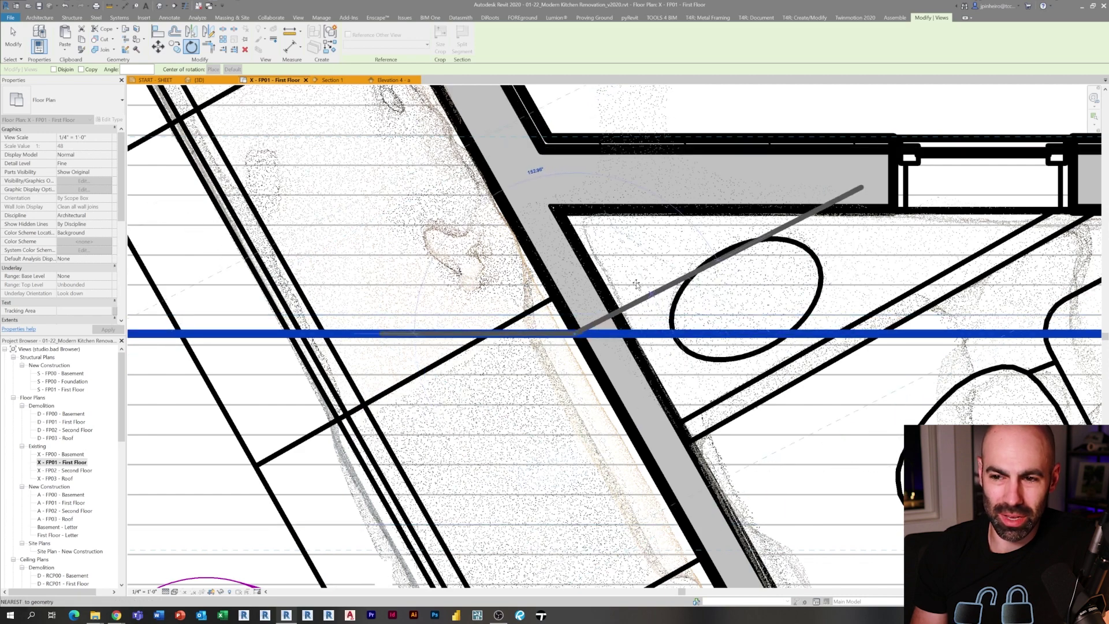
- Hide the bathroom, Mudroom and Whole Kitchen scan point clouds in the first floor plan's visibility overrides
{"action": "key", "text": "g"}
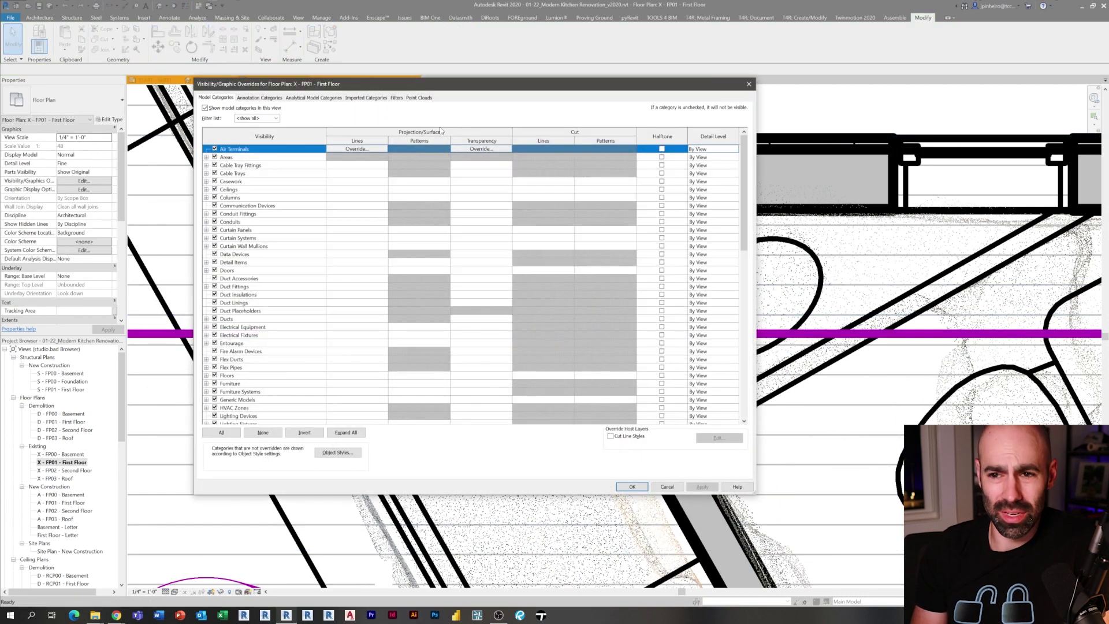
{"action": "left_click", "coordinate": [418, 97]}
{"action": "left_click", "coordinate": [215, 135]}
{"action": "left_click", "coordinate": [215, 144]}
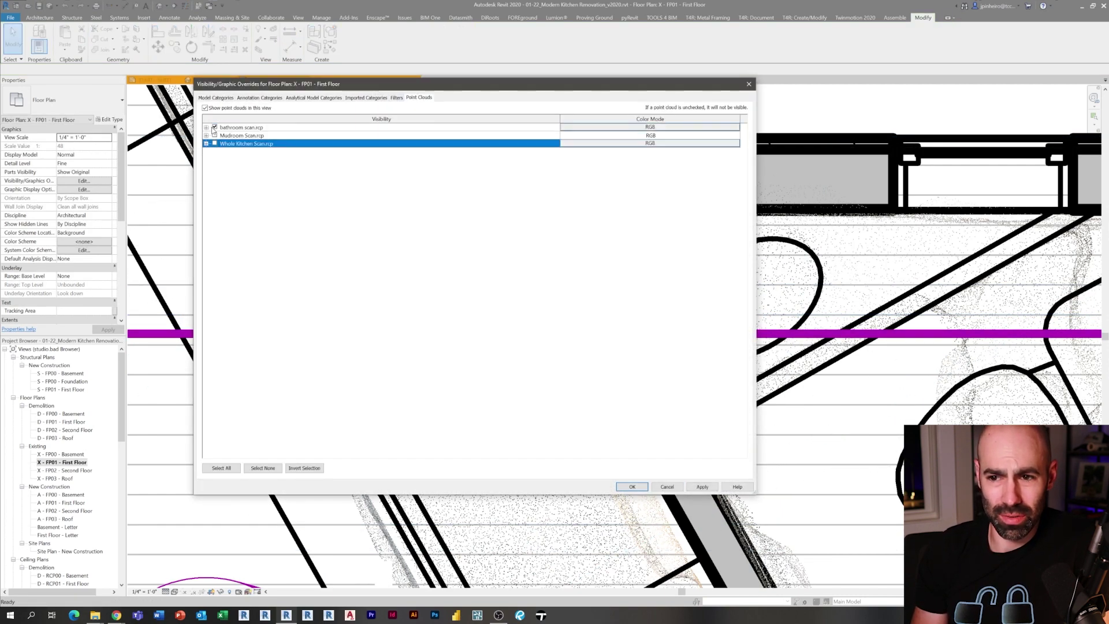
{"action": "left_click", "coordinate": [215, 127]}
{"action": "left_click", "coordinate": [631, 487]}
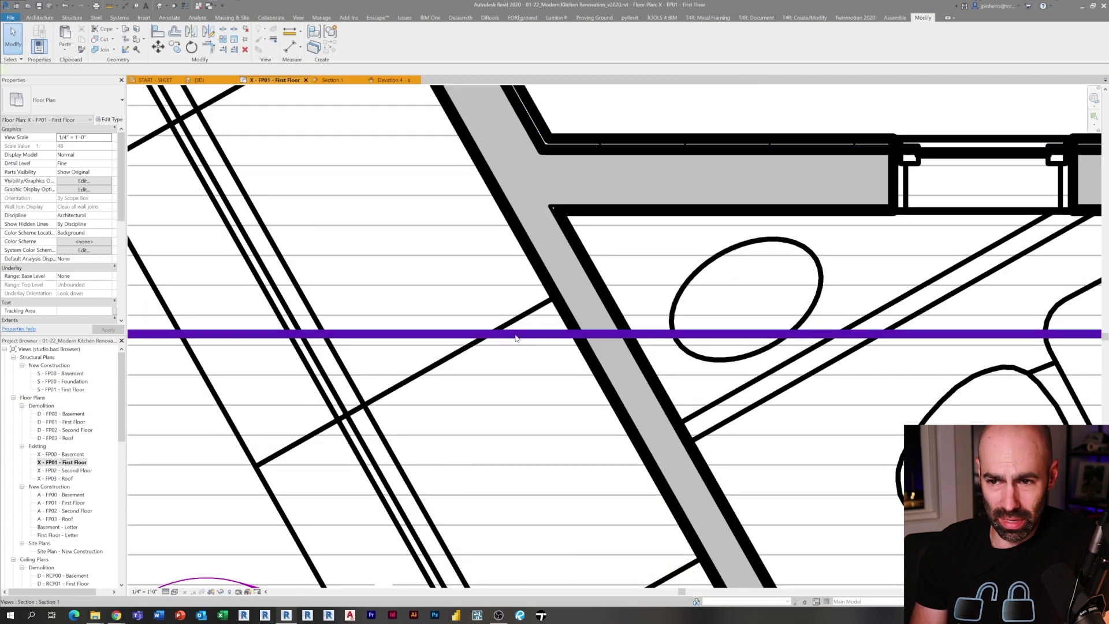
- Rotate the section line about its crossing with the angled wall until it runs perpendicular to that wall
{"action": "left_click", "coordinate": [643, 335]}
{"action": "key", "text": "r"}
{"action": "key", "text": "o"}
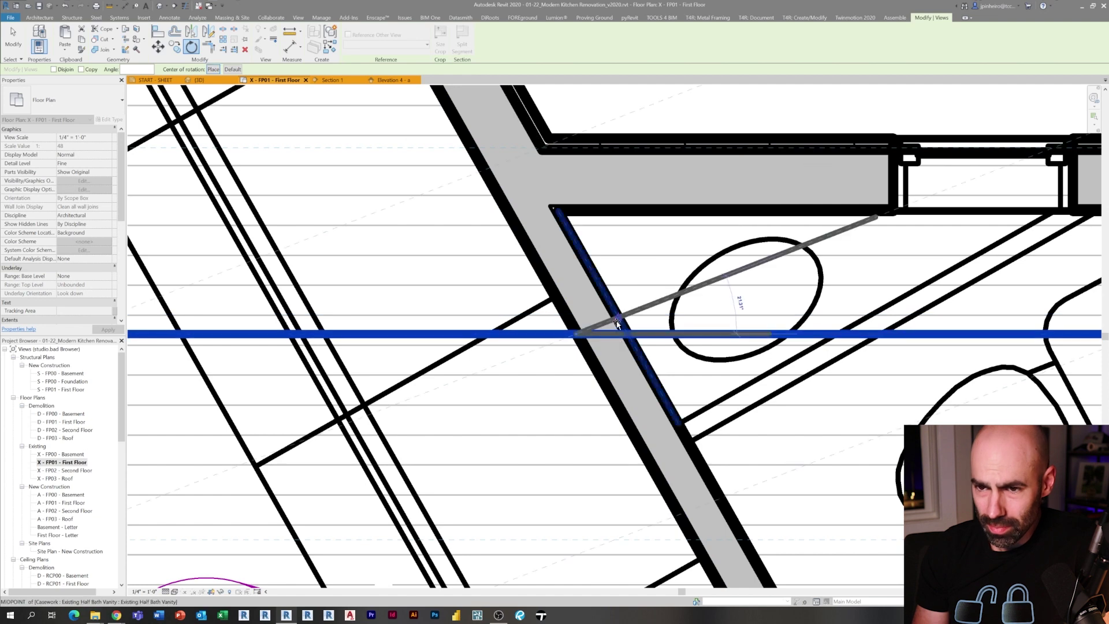
{"action": "left_click", "coordinate": [738, 301]}
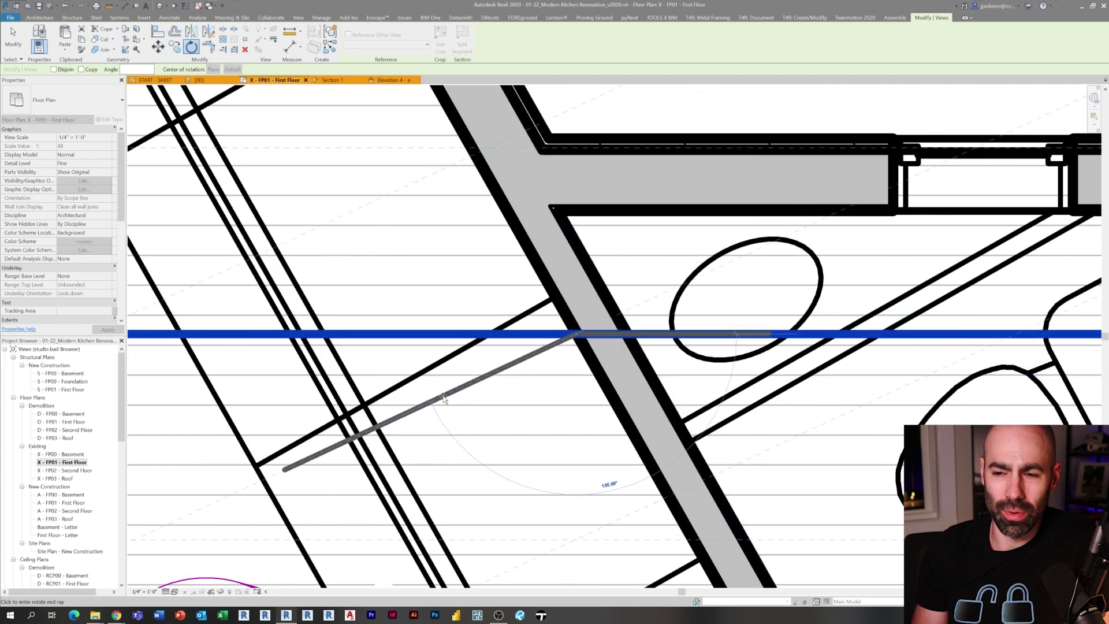
{"action": "scroll", "coordinate": [606, 316], "scroll_direction": "up", "scroll_amount": 5}
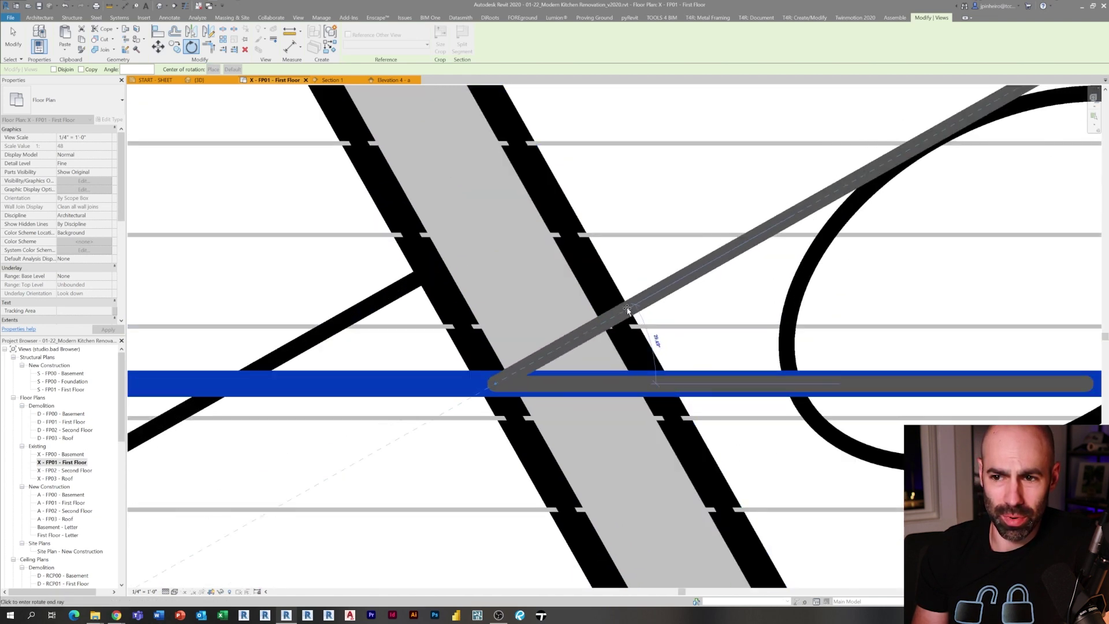
{"action": "left_click", "coordinate": [635, 321]}
{"action": "scroll", "coordinate": [318, 479], "scroll_direction": "down", "scroll_amount": 6}
- Open the rotated section's view and edit the upper cabinets in place, fitting their depth to the scan with an extrusion end of 1' 1"
{"action": "double_click", "coordinate": [318, 480]}
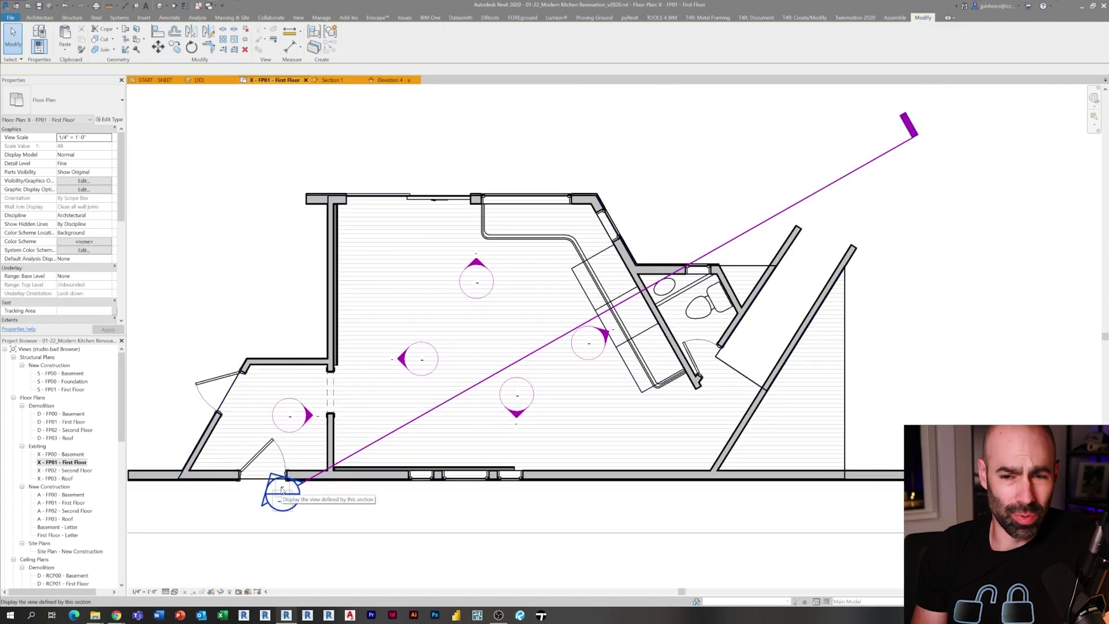
{"action": "scroll", "coordinate": [353, 328], "scroll_direction": "up", "scroll_amount": 5}
{"action": "left_click", "coordinate": [328, 330]}
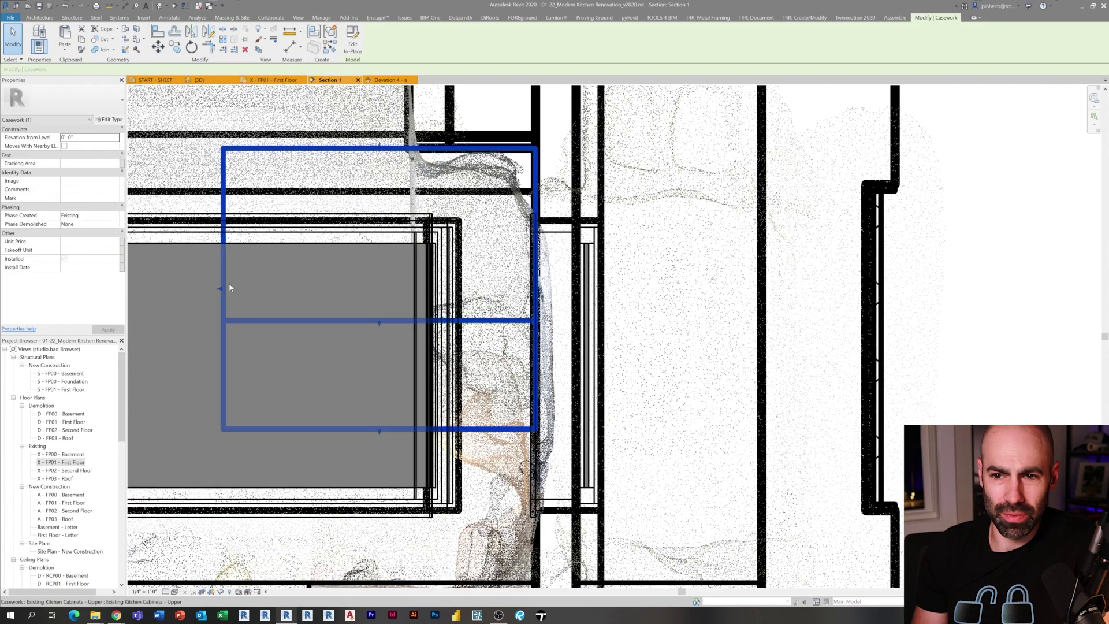
{"action": "scroll", "coordinate": [421, 140], "scroll_direction": "up", "scroll_amount": 3}
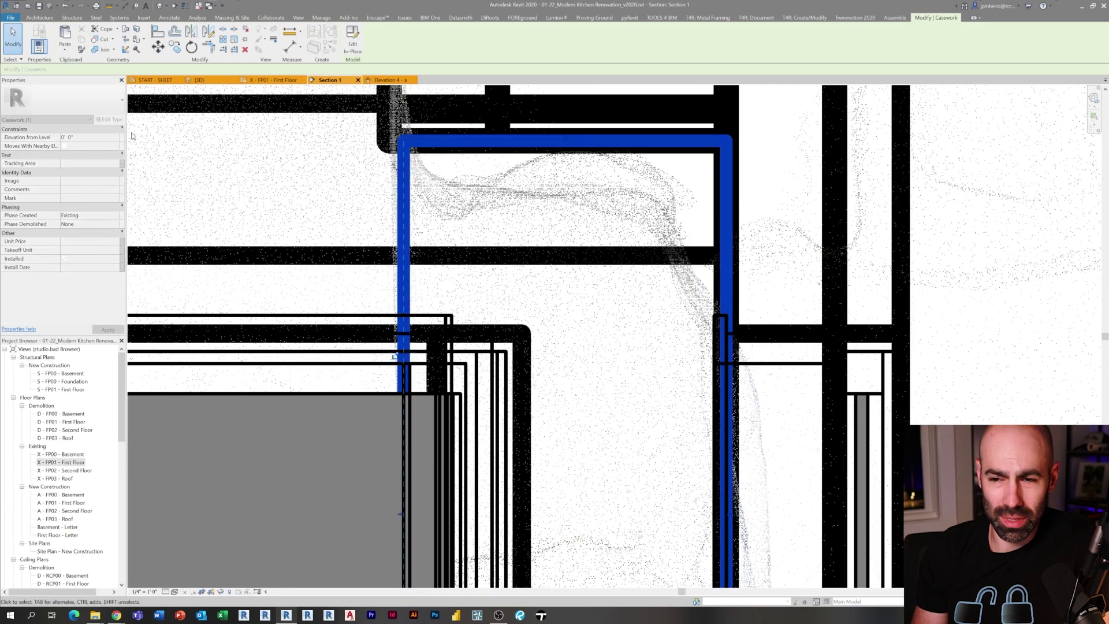
{"action": "left_click", "coordinate": [396, 217]}
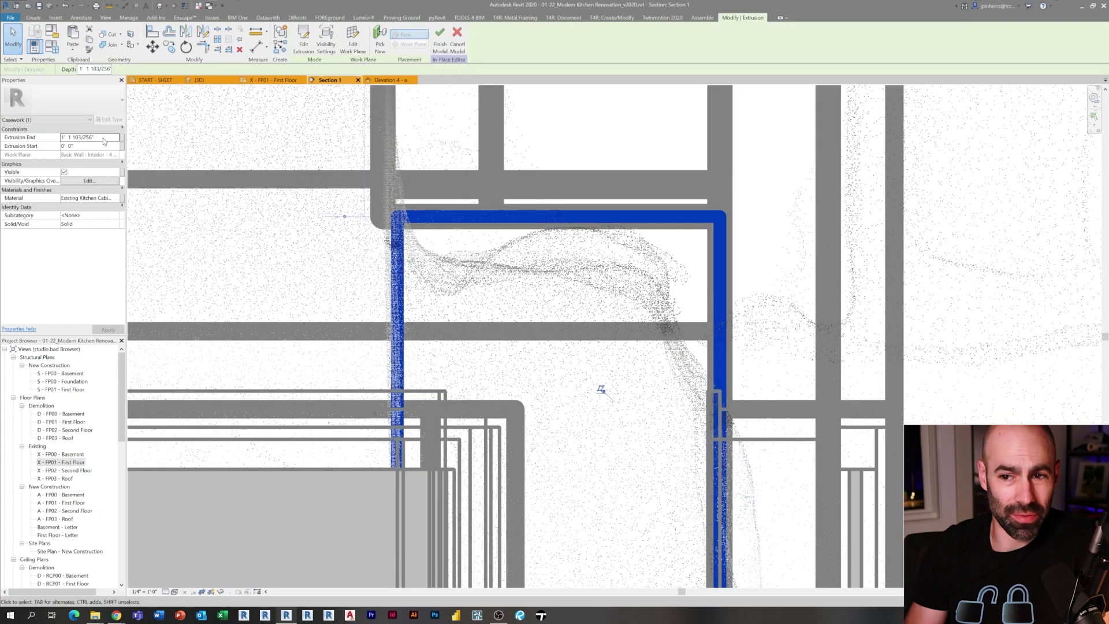
{"action": "key", "text": "Return"}
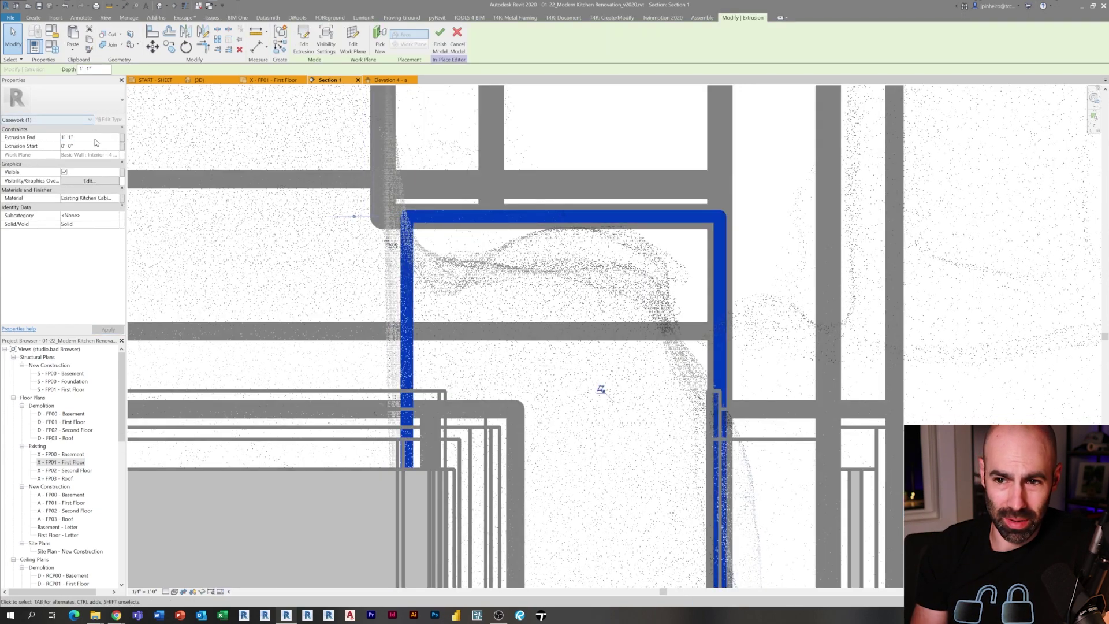
{"action": "key", "text": "Escape"}
{"action": "scroll", "coordinate": [204, 167], "scroll_direction": "down", "scroll_amount": 5}
- Examine the modelled upper and base cabinets against the point cloud in the 3D view, including the scanned counter along the opposite wall
{"action": "left_click", "coordinate": [159, 5]}
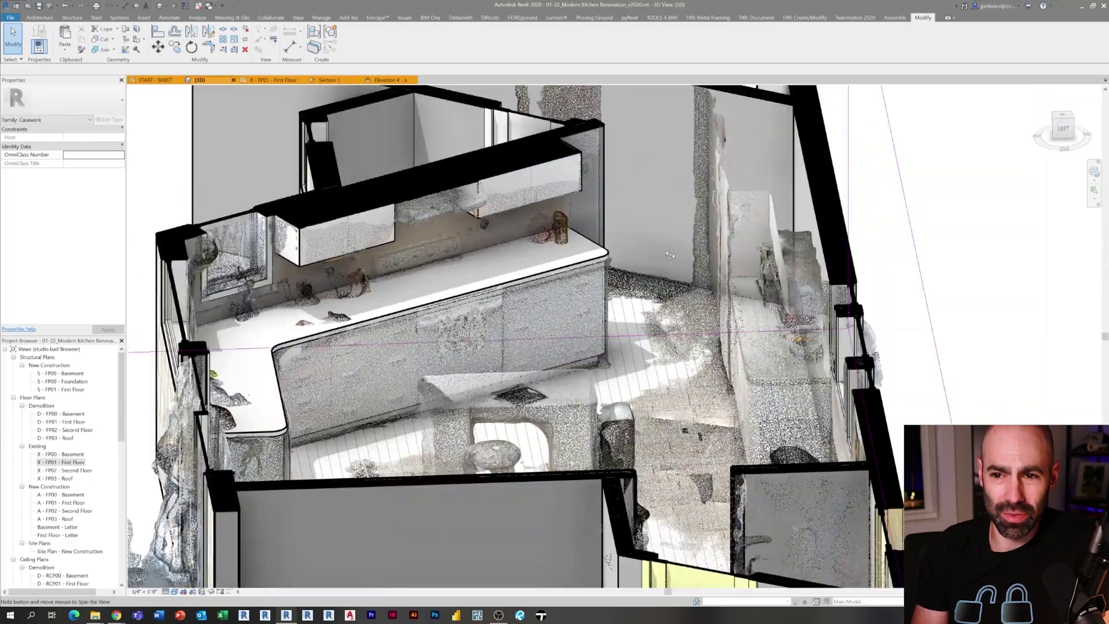
{"action": "middle_click_drag", "start_coordinate": [670, 255], "coordinate": [596, 371], "text": "shift"}
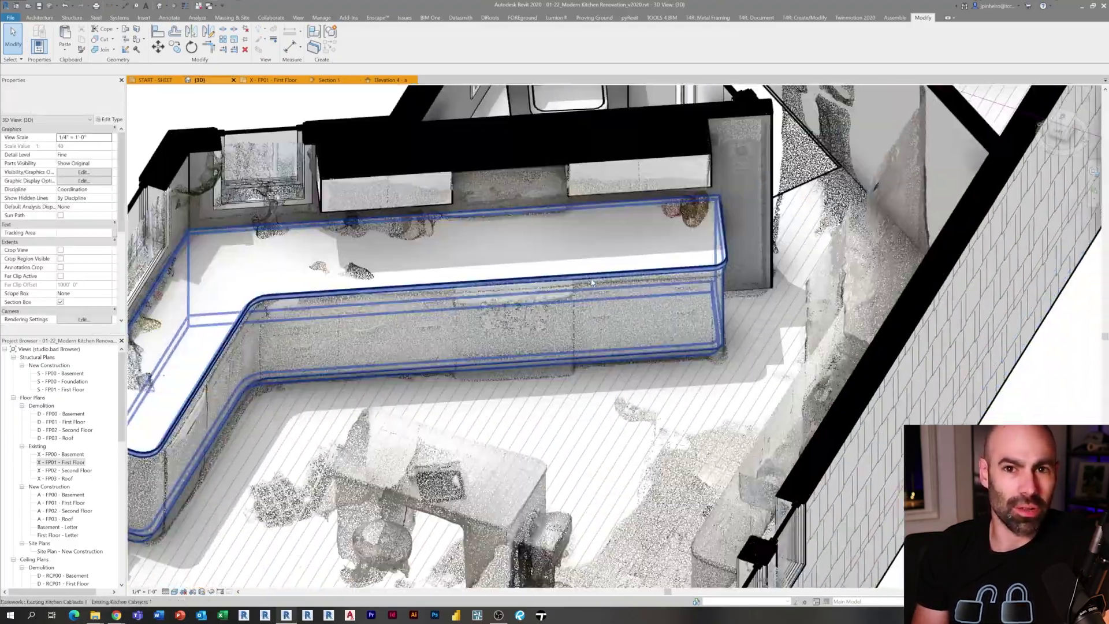
{"action": "scroll", "coordinate": [594, 283], "scroll_direction": "up", "scroll_amount": 2}
{"action": "middle_click_drag", "start_coordinate": [594, 282], "coordinate": [512, 348], "text": "shift"}
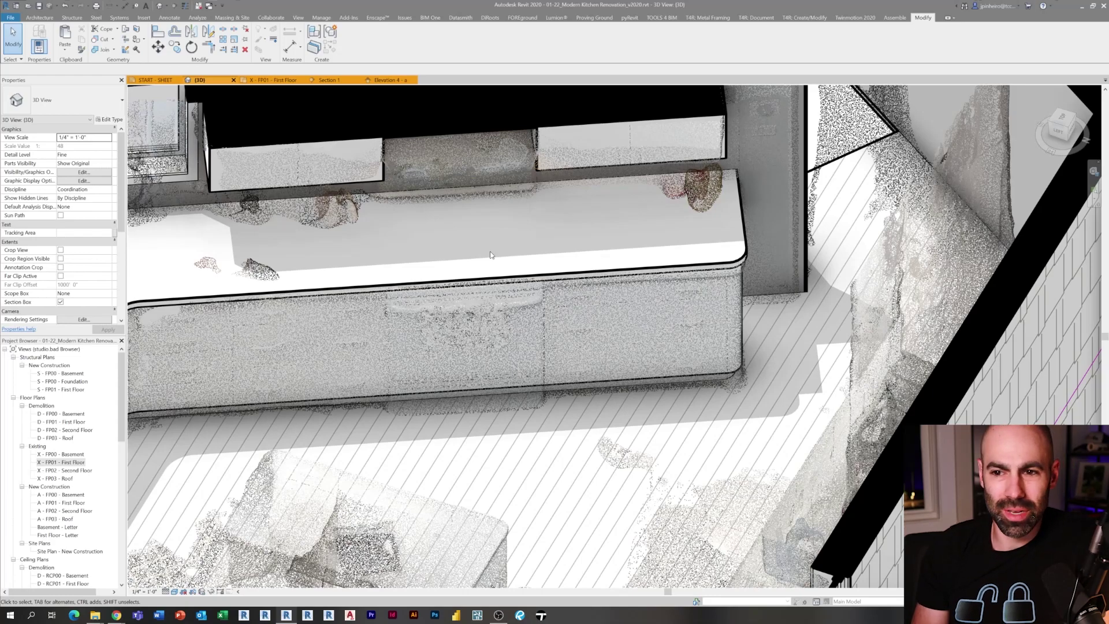
{"action": "scroll", "coordinate": [427, 210], "scroll_direction": "down", "scroll_amount": 4}
{"action": "middle_click_drag", "start_coordinate": [428, 211], "coordinate": [589, 243], "text": "shift"}
{"action": "scroll", "coordinate": [460, 362], "scroll_direction": "up", "scroll_amount": 2}
{"action": "middle_click_drag", "start_coordinate": [443, 448], "coordinate": [466, 460]}
{"action": "scroll", "coordinate": [466, 460], "scroll_direction": "up", "scroll_amount": 1}
{"action": "middle_click_drag", "start_coordinate": [350, 460], "coordinate": [350, 373]}
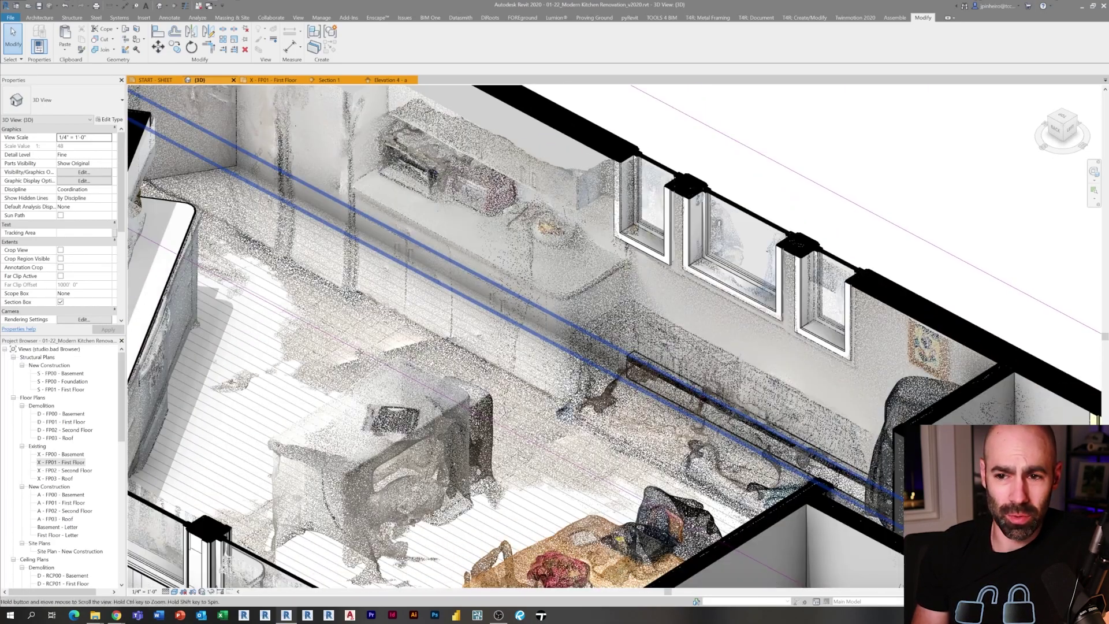
{"action": "scroll", "coordinate": [350, 373], "scroll_direction": "down", "scroll_amount": 2}
- Select the base cabinets and counter and, in the X - FP01 - First Floor plan, mirror a copy toward the opposite wall across a horizontal floor line
{"action": "left_click", "coordinate": [233, 363]}
{"action": "middle_click_drag", "start_coordinate": [234, 364], "coordinate": [214, 439]}
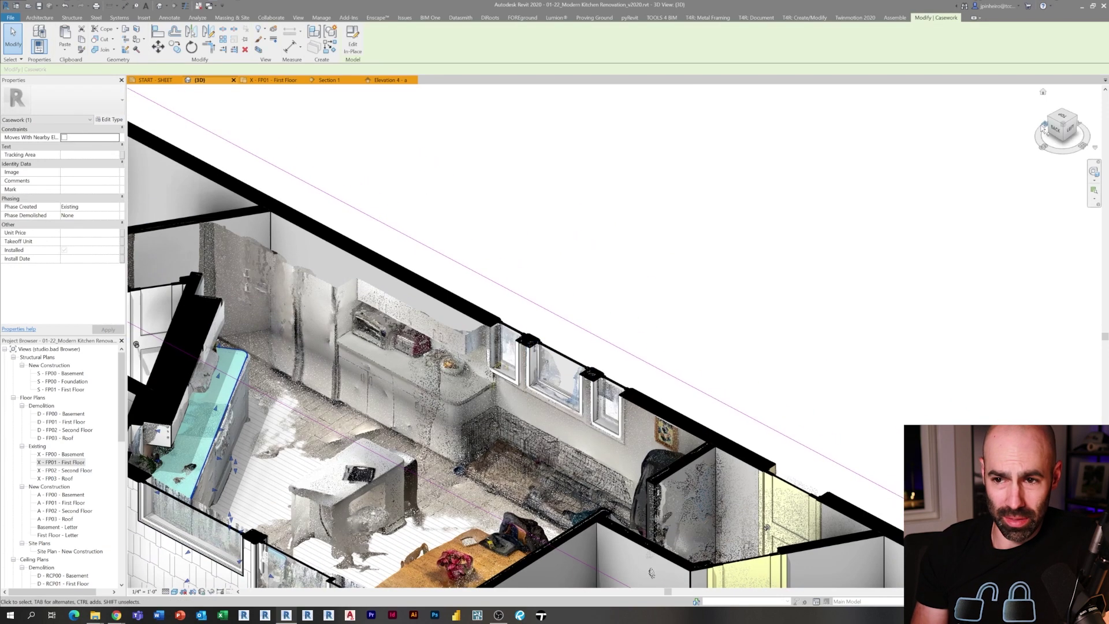
{"action": "double_click", "coordinate": [57, 462]}
{"action": "middle_click_drag", "start_coordinate": [597, 289], "coordinate": [484, 345]}
{"action": "left_click", "coordinate": [484, 344]}
{"action": "middle_click_drag", "start_coordinate": [460, 402], "coordinate": [497, 373]}
{"action": "scroll", "coordinate": [448, 323], "scroll_direction": "up", "scroll_amount": 1}
{"action": "scroll", "coordinate": [393, 205], "scroll_direction": "up", "scroll_amount": 3}
{"action": "scroll", "coordinate": [386, 204], "scroll_direction": "down", "scroll_amount": 3}
{"action": "key", "text": "m"}
{"action": "key", "text": "m"}
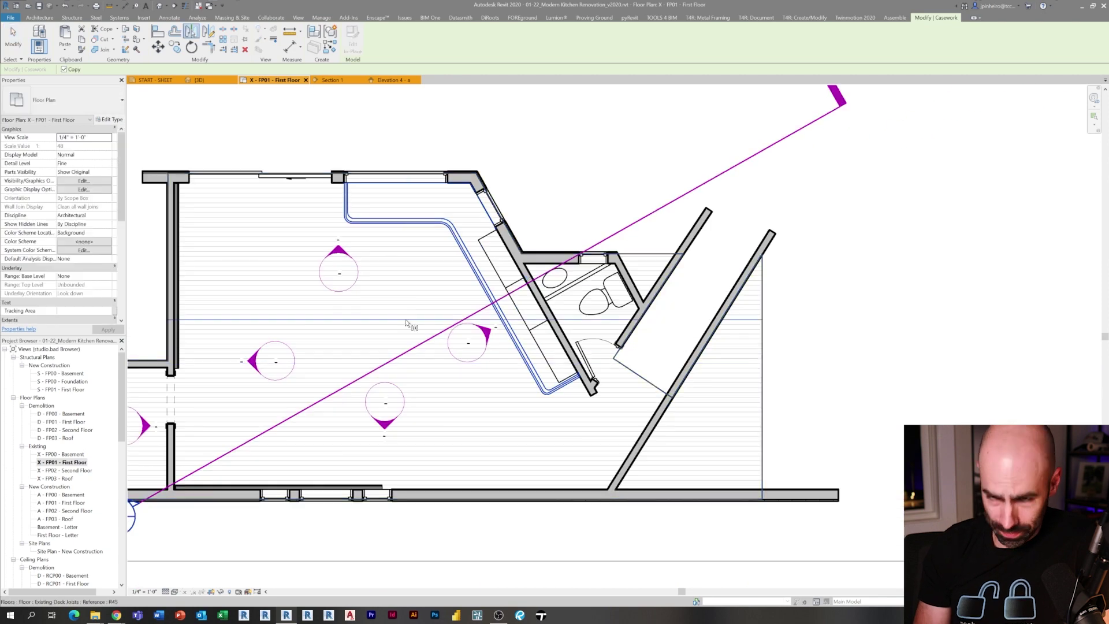
{"action": "left_click", "coordinate": [457, 384]}
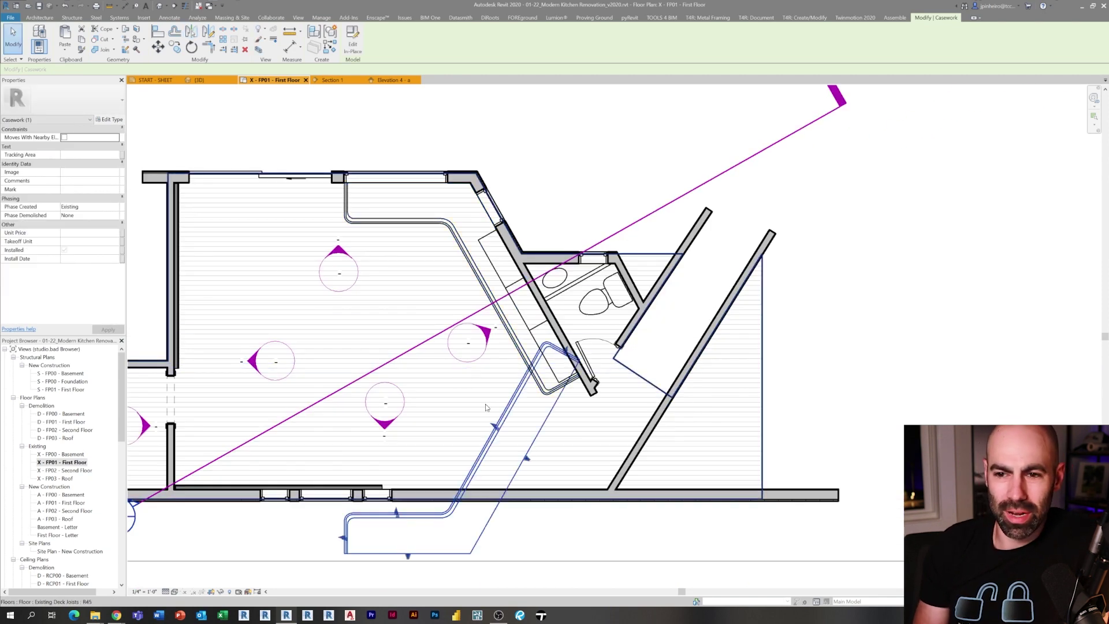
- Move the mirrored cabinet copy vertically until its straight back edge meets the inner face of the opposite exterior wall
{"action": "scroll", "coordinate": [440, 563], "scroll_direction": "up", "scroll_amount": 2}
{"action": "key", "text": "m"}
{"action": "key", "text": "v"}
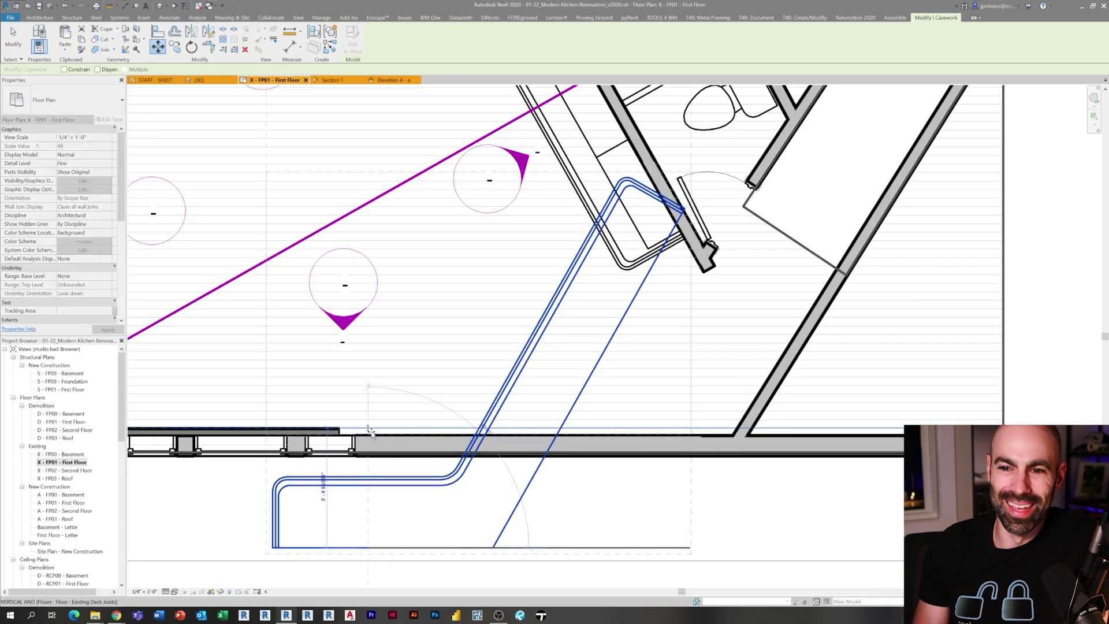
{"action": "left_click", "coordinate": [368, 434]}
{"action": "scroll", "coordinate": [370, 432], "scroll_direction": "up", "scroll_amount": 2}
{"action": "scroll", "coordinate": [480, 473], "scroll_direction": "down", "scroll_amount": 2}
{"action": "middle_click_drag", "start_coordinate": [498, 438], "coordinate": [432, 433]}
- Open the mirrored cabinets for in-place editing and turn the Whole Kitchen Scan.rcp point cloud back on in the plan
{"action": "double_click", "coordinate": [435, 365]}
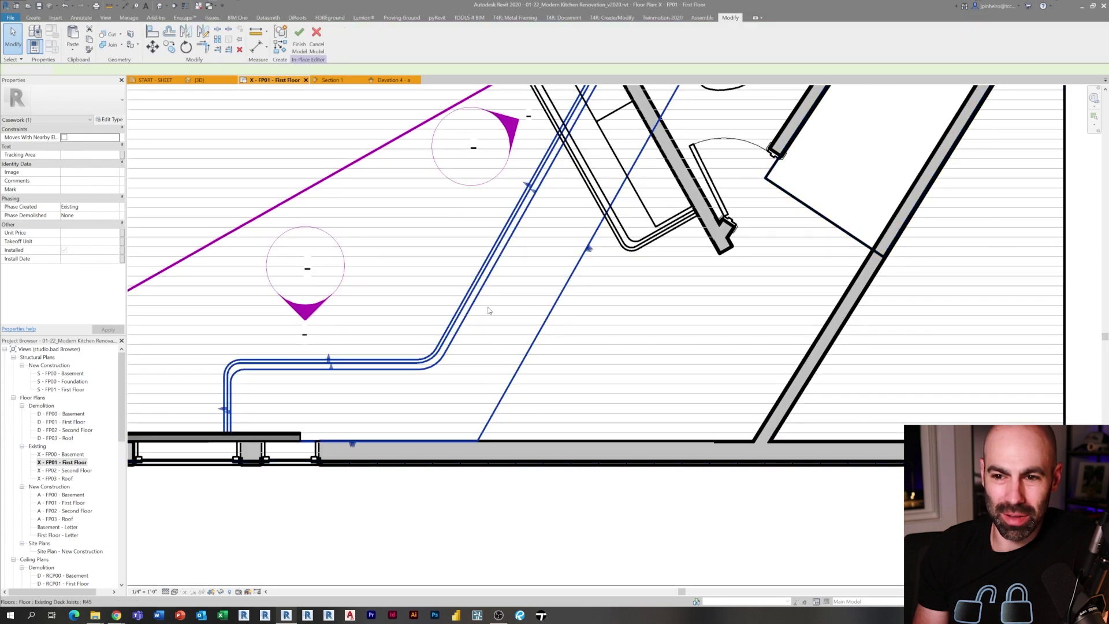
{"action": "scroll", "coordinate": [459, 376], "scroll_direction": "up", "scroll_amount": 1}
{"action": "left_click", "coordinate": [437, 370]}
{"action": "middle_click_drag", "start_coordinate": [451, 258], "coordinate": [501, 336]}
{"action": "left_click", "coordinate": [425, 361]}
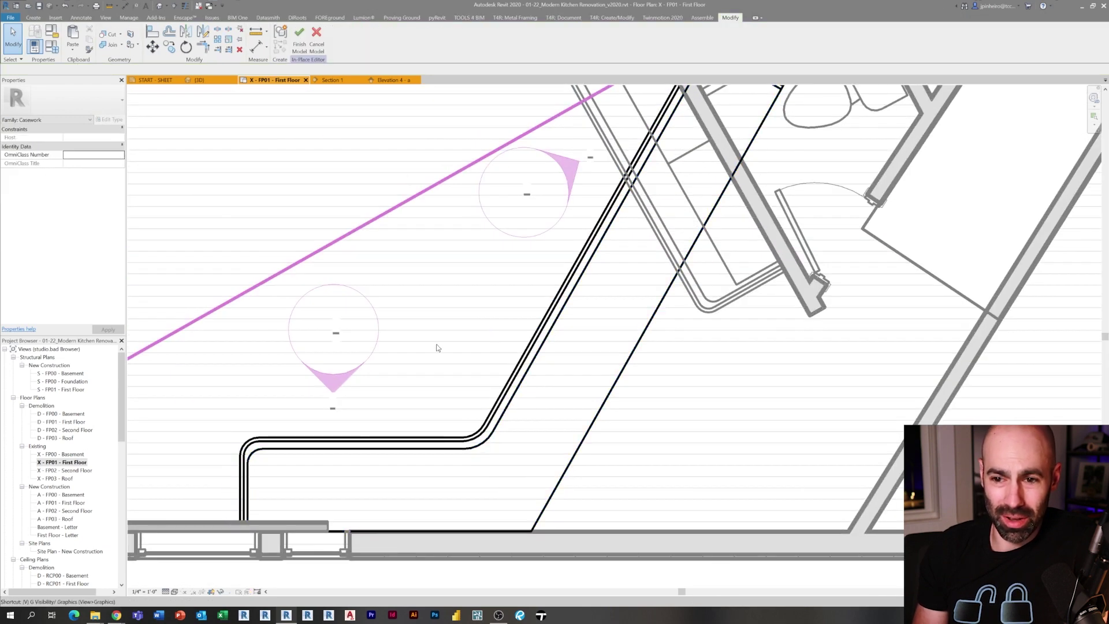
{"action": "key", "text": "g"}
{"action": "left_click", "coordinate": [512, 95]}
{"action": "left_click", "coordinate": [212, 143]}
{"action": "left_click", "coordinate": [630, 488]}
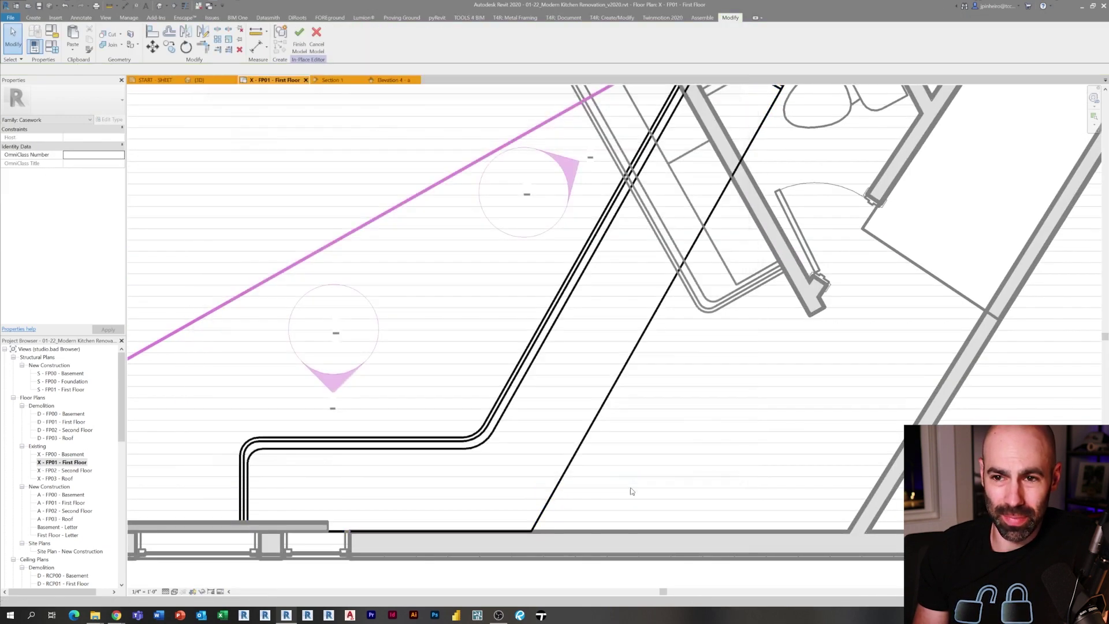
- Select the mirrored cabinets' extrusions and move them horizontally so their rounded end aligns with the end of the scanned counter
{"action": "left_click_drag", "start_coordinate": [671, 373], "coordinate": [498, 295]}
{"action": "scroll", "coordinate": [283, 498], "scroll_direction": "up", "scroll_amount": 2}
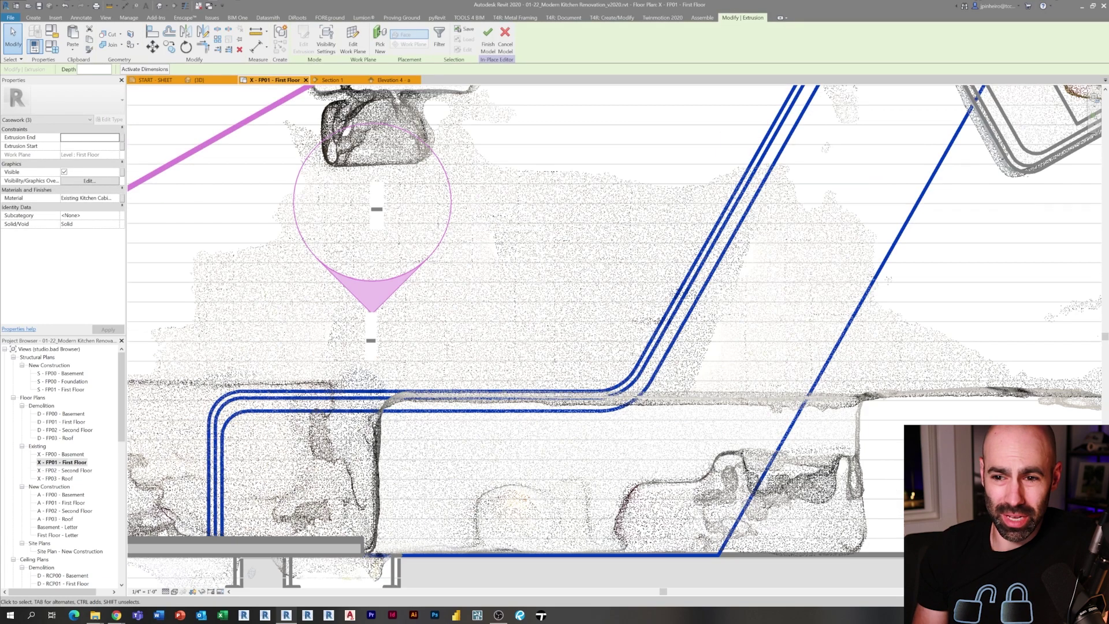
{"action": "key", "text": "m"}
{"action": "key", "text": "v"}
{"action": "left_click", "coordinate": [209, 482]}
{"action": "left_click", "coordinate": [381, 480]}
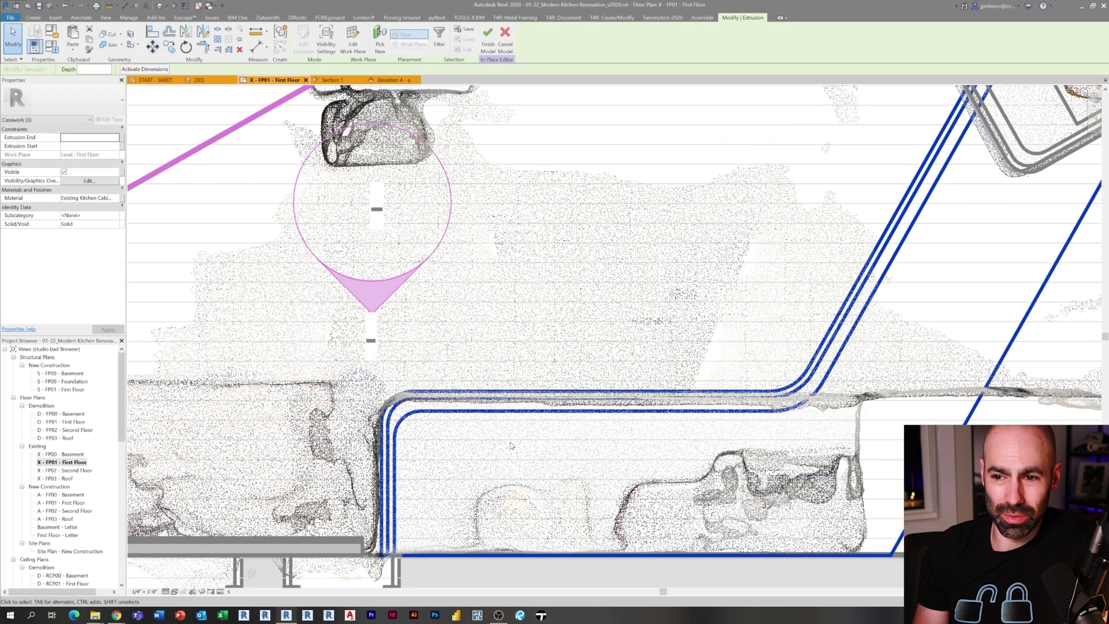
- Edit the counter extrusion's sketch: draw a straight end line where the scanned counter ends, trim to it and delete the leftover angled outline
{"action": "scroll", "coordinate": [512, 446], "scroll_direction": "down", "scroll_amount": 2}
{"action": "double_click", "coordinate": [537, 406]}
{"action": "scroll", "coordinate": [684, 462], "scroll_direction": "up", "scroll_amount": 3}
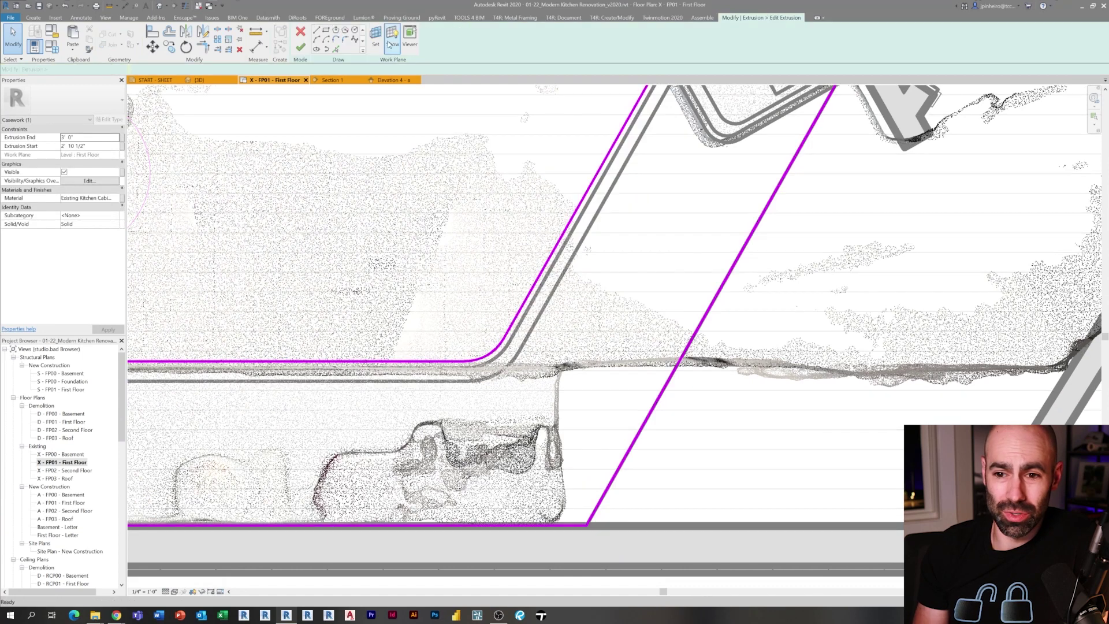
{"action": "left_click", "coordinate": [555, 525]}
{"action": "left_click", "coordinate": [555, 409]}
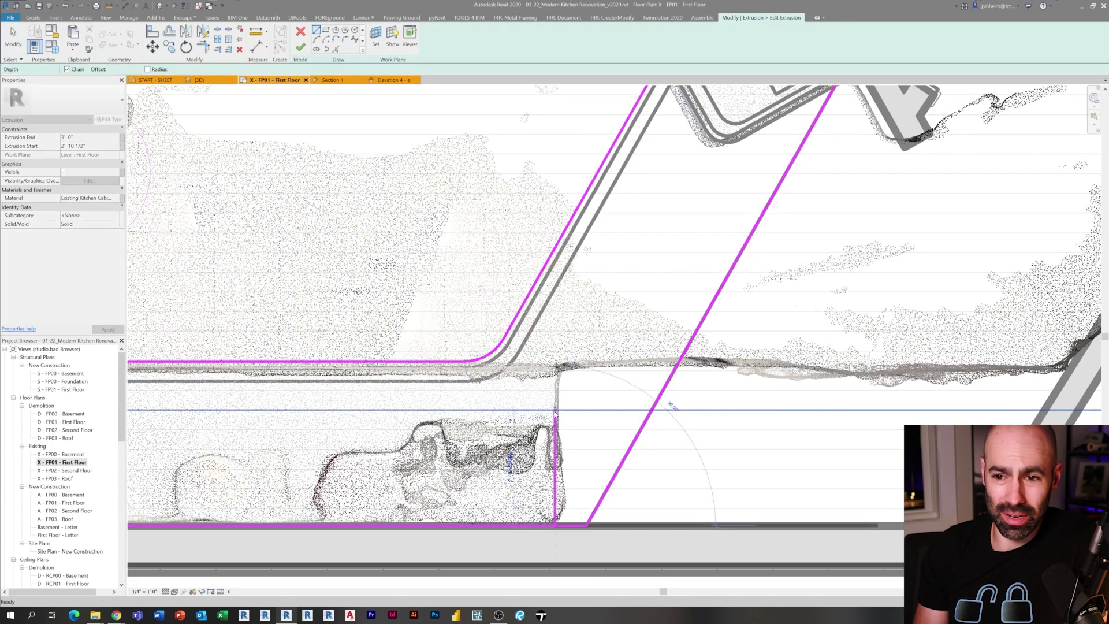
{"action": "key", "text": "t"}
{"action": "key", "text": "r"}
{"action": "left_click", "coordinate": [555, 427]}
{"action": "key", "text": "Escape"}
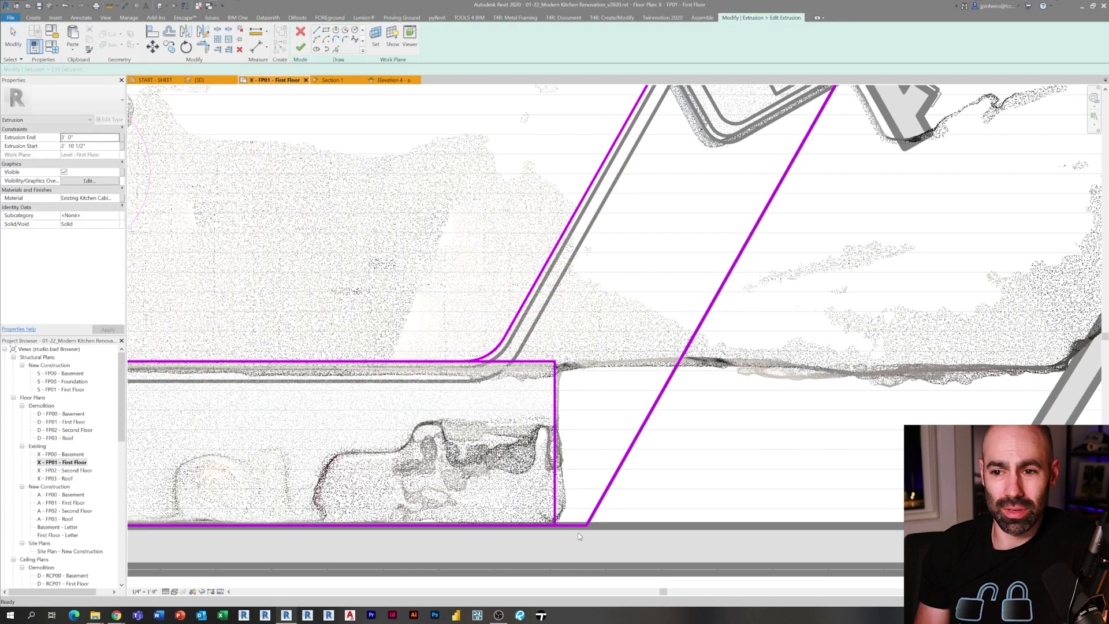
{"action": "key", "text": "Tab"}
{"action": "left_click", "coordinate": [601, 512]}
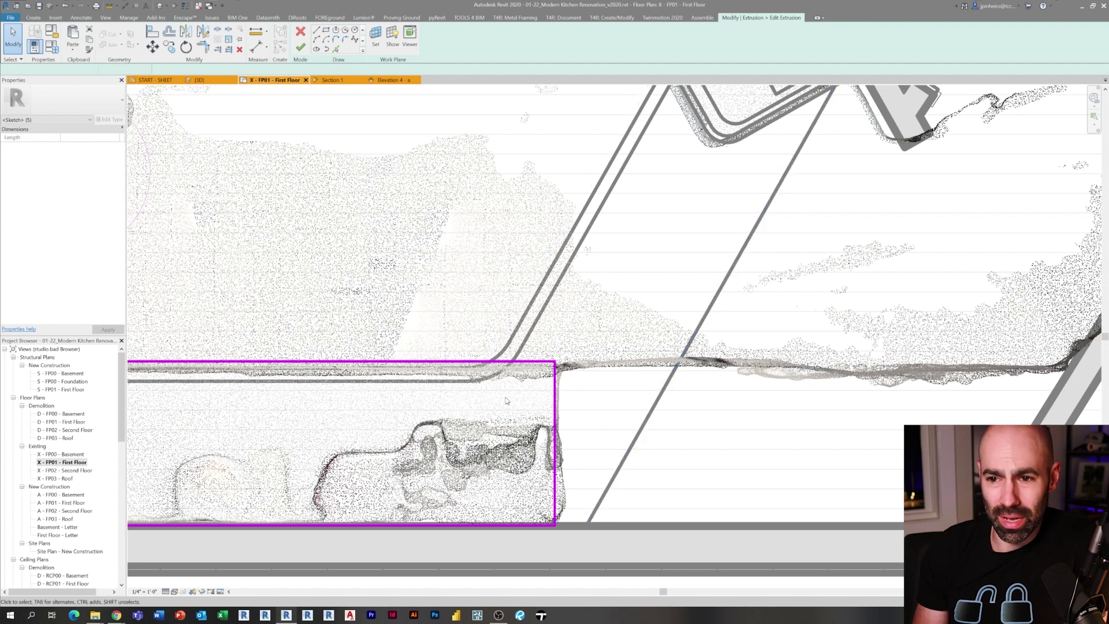
{"action": "key", "text": "Escape"}
- Give the 4" toe-kick extrusion the same straight end by picking the counter's end edge, trimming to it and deleting the angled leftovers
{"action": "double_click", "coordinate": [566, 322]}
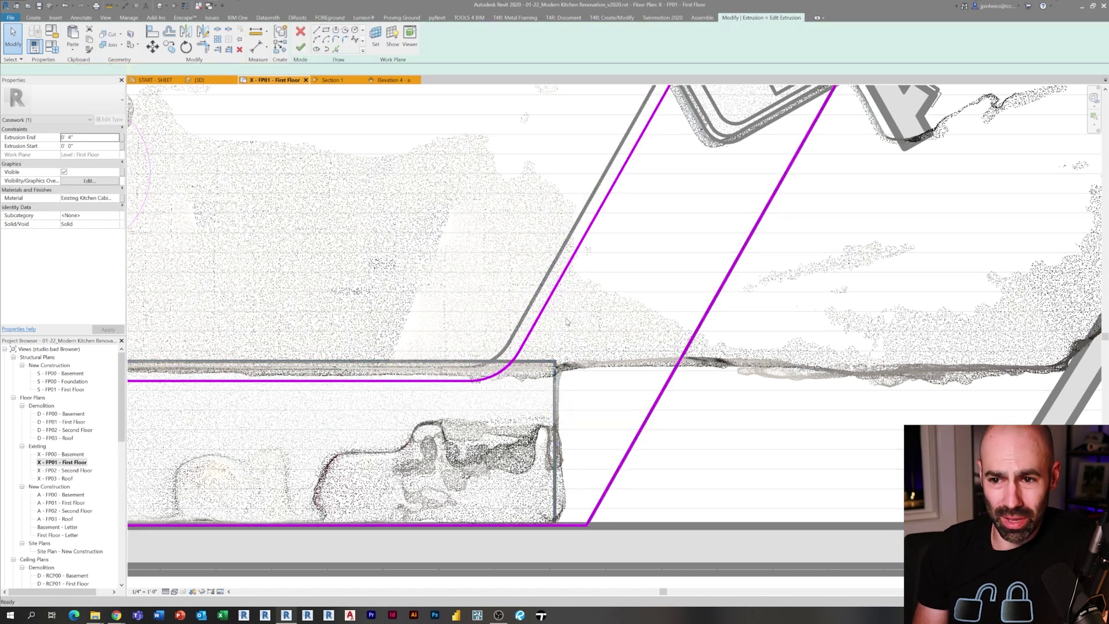
{"action": "left_click", "coordinate": [335, 49]}
{"action": "left_click", "coordinate": [554, 439]}
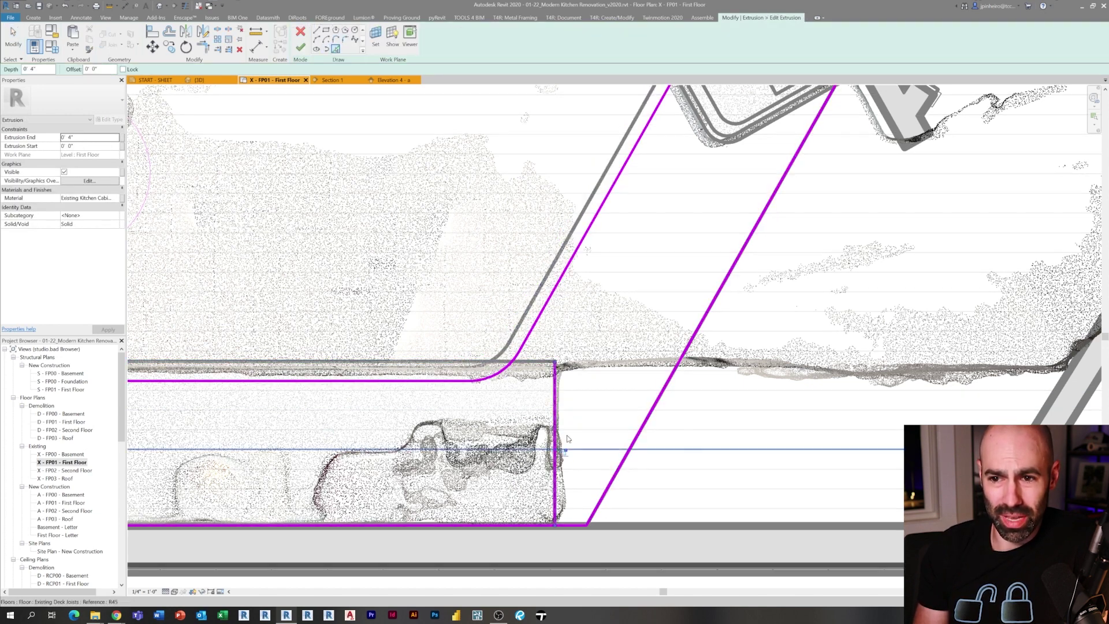
{"action": "key", "text": "t"}
{"action": "key", "text": "r"}
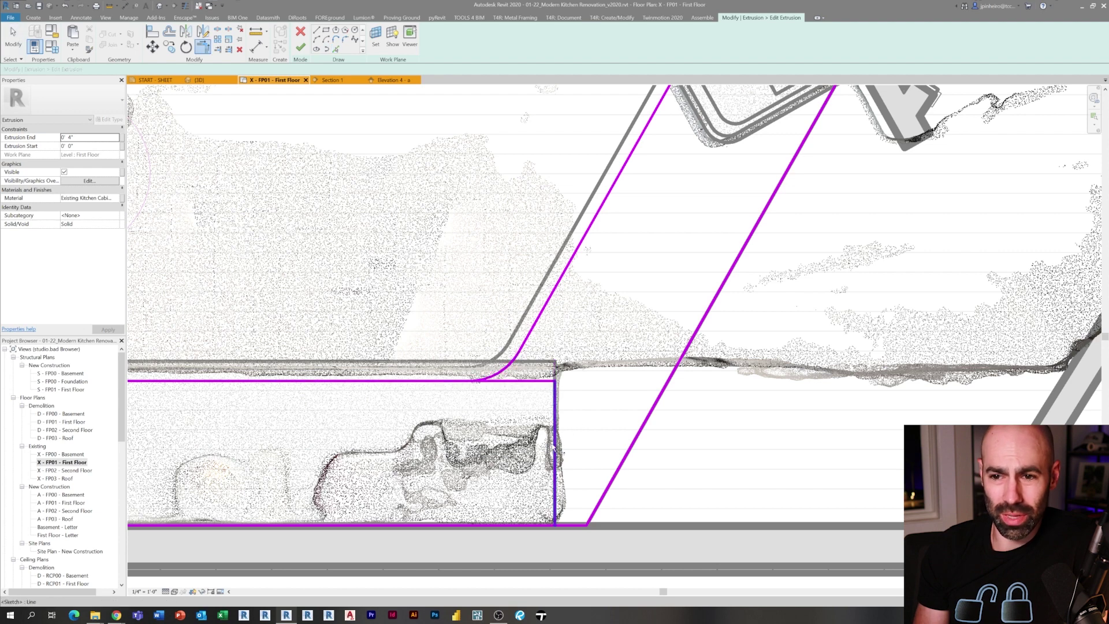
{"action": "key", "text": "Tab"}
{"action": "left_click", "coordinate": [619, 462]}
{"action": "key", "text": "Delete"}
{"action": "middle_click_drag", "start_coordinate": [577, 371], "coordinate": [596, 405]}
{"action": "left_click", "coordinate": [299, 49]}
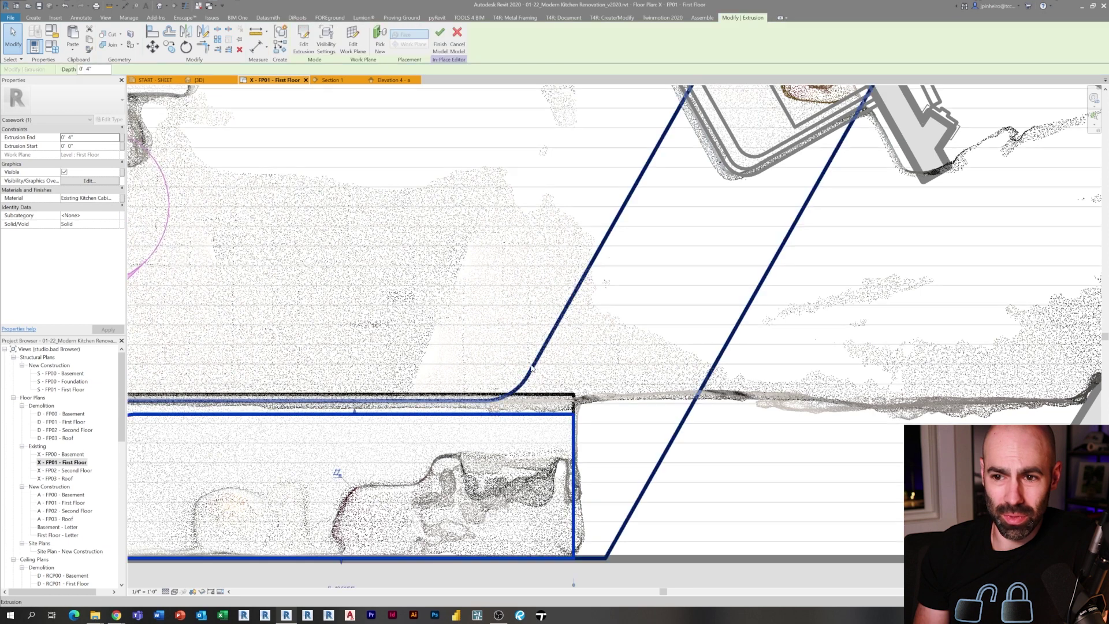
- Trim the base cabinet body's sketch to the same straight end, delete its angled leftovers and finish the in-place model
{"action": "double_click", "coordinate": [567, 303]}
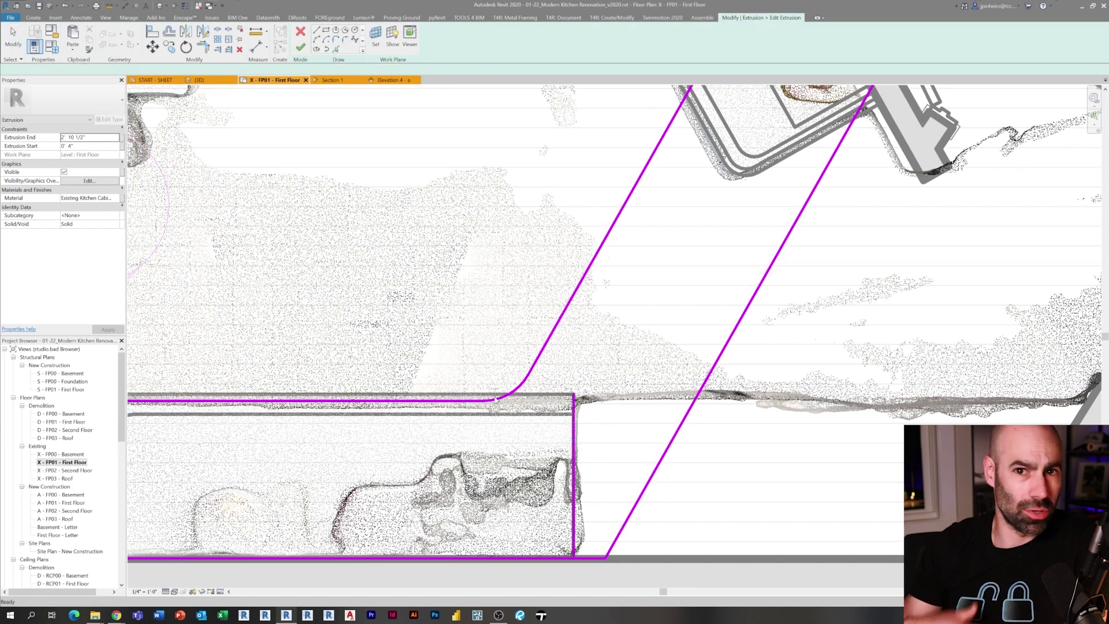
{"action": "key", "text": "Tab"}
{"action": "left_click", "coordinate": [526, 375]}
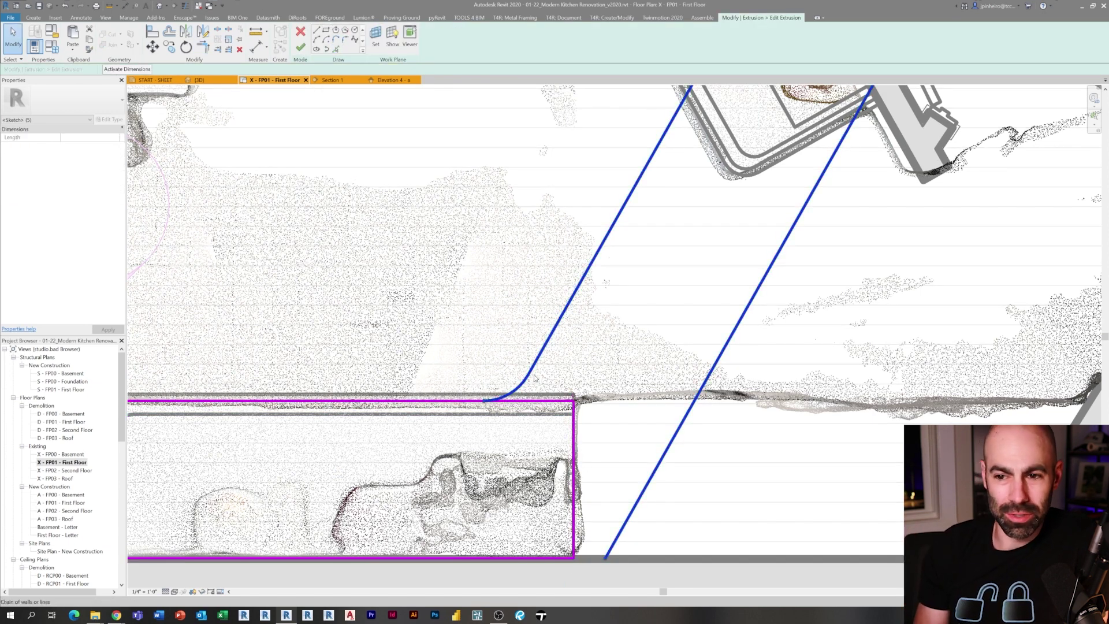
{"action": "key", "text": "Delete"}
{"action": "left_click", "coordinate": [299, 47]}
{"action": "key", "text": "Escape"}
{"action": "scroll", "coordinate": [751, 448], "scroll_direction": "down", "scroll_amount": 3}
{"action": "mouse_move", "coordinate": [750, 448]}
{"action": "middle_mouse_down"}
{"action": "mouse_move", "coordinate": [664, 415]}
{"action": "mouse_move", "coordinate": [576, 496]}
{"action": "middle_mouse_up"}
{"action": "scroll", "coordinate": [576, 496], "scroll_direction": "up", "scroll_amount": 1}
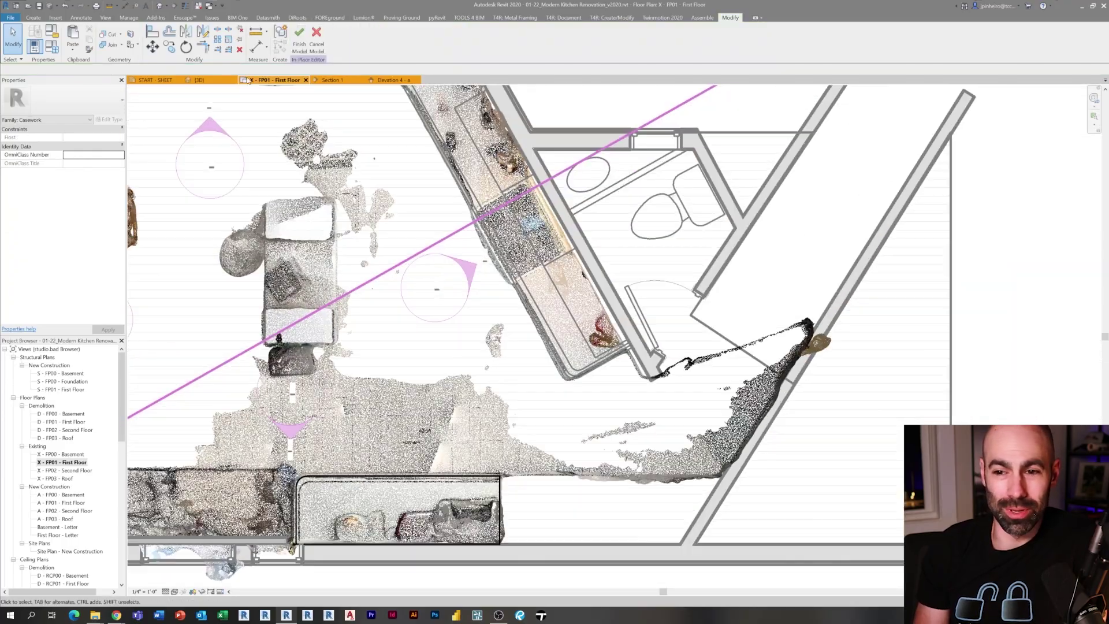
{"action": "left_click", "coordinate": [299, 38]}
- Examine the shortened counter and base cabinets against the point cloud in the 3D view, then return to the first floor plan
{"action": "left_click", "coordinate": [199, 79]}
{"action": "scroll", "coordinate": [532, 364], "scroll_direction": "up", "scroll_amount": 6}
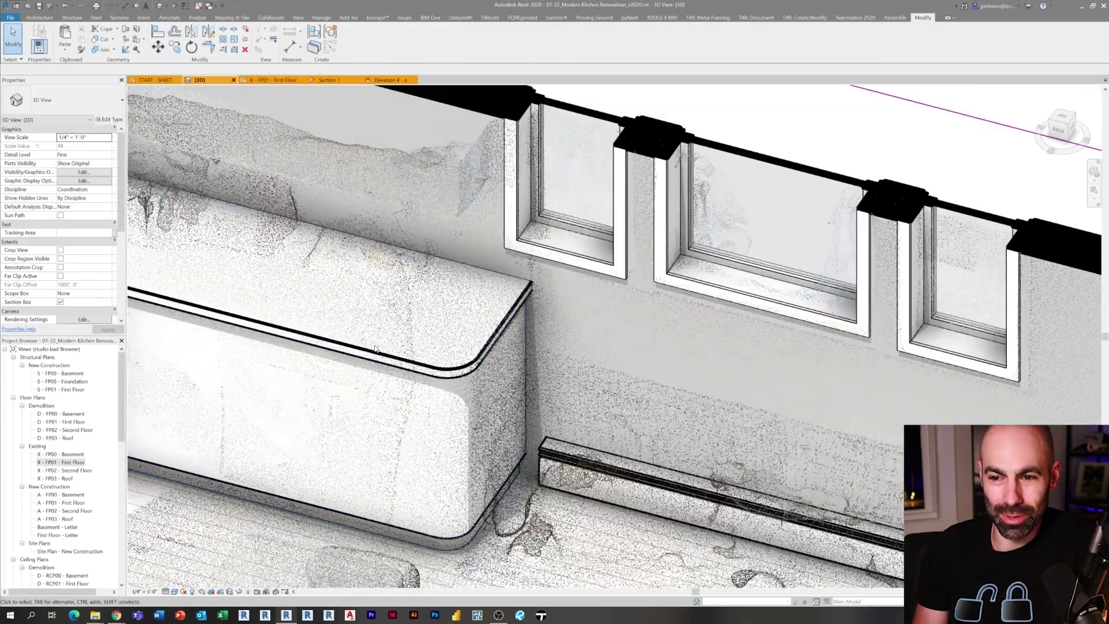
{"action": "scroll", "coordinate": [549, 364], "scroll_direction": "down", "scroll_amount": 4}
{"action": "middle_click_drag", "start_coordinate": [651, 456], "coordinate": [601, 381]}
{"action": "scroll", "coordinate": [595, 358], "scroll_direction": "up", "scroll_amount": 5}
{"action": "left_click", "coordinate": [590, 339]}
{"action": "middle_click_drag", "start_coordinate": [590, 338], "coordinate": [445, 279], "text": "shift"}
{"action": "scroll", "coordinate": [527, 403], "scroll_direction": "down", "scroll_amount": 5}
{"action": "middle_click_drag", "start_coordinate": [528, 375], "coordinate": [532, 305], "text": "shift"}
{"action": "scroll", "coordinate": [428, 243], "scroll_direction": "up", "scroll_amount": 3}
{"action": "scroll", "coordinate": [480, 373], "scroll_direction": "down", "scroll_amount": 2}
{"action": "key", "text": "Escape"}
{"action": "key", "text": "ctrl+Tab"}
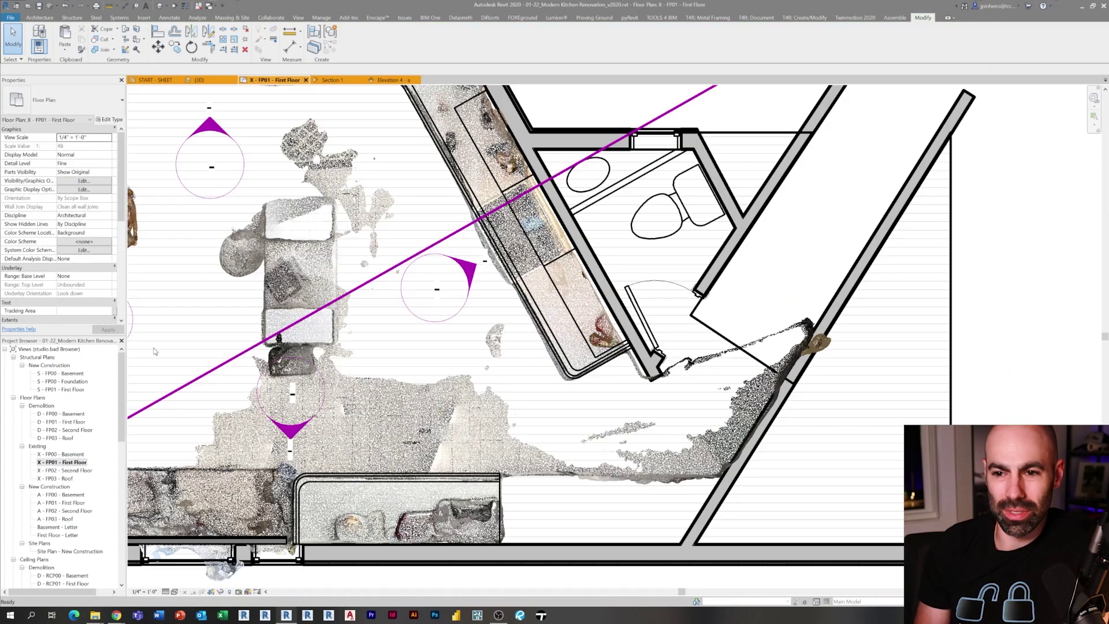
- Open the elevation facing the mirrored cabinets from its plan marker and apply its point cloud visibility settings
{"action": "scroll", "coordinate": [452, 349], "scroll_direction": "up", "scroll_amount": 5}
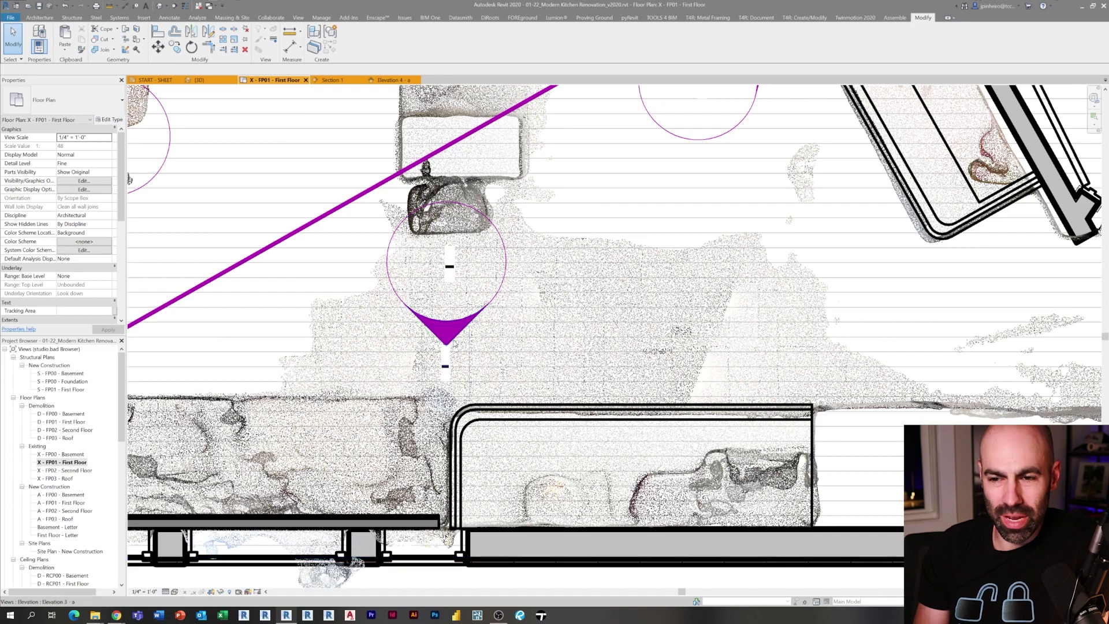
{"action": "double_click", "coordinate": [454, 344]}
{"action": "key", "text": "v"}
{"action": "key", "text": "v"}
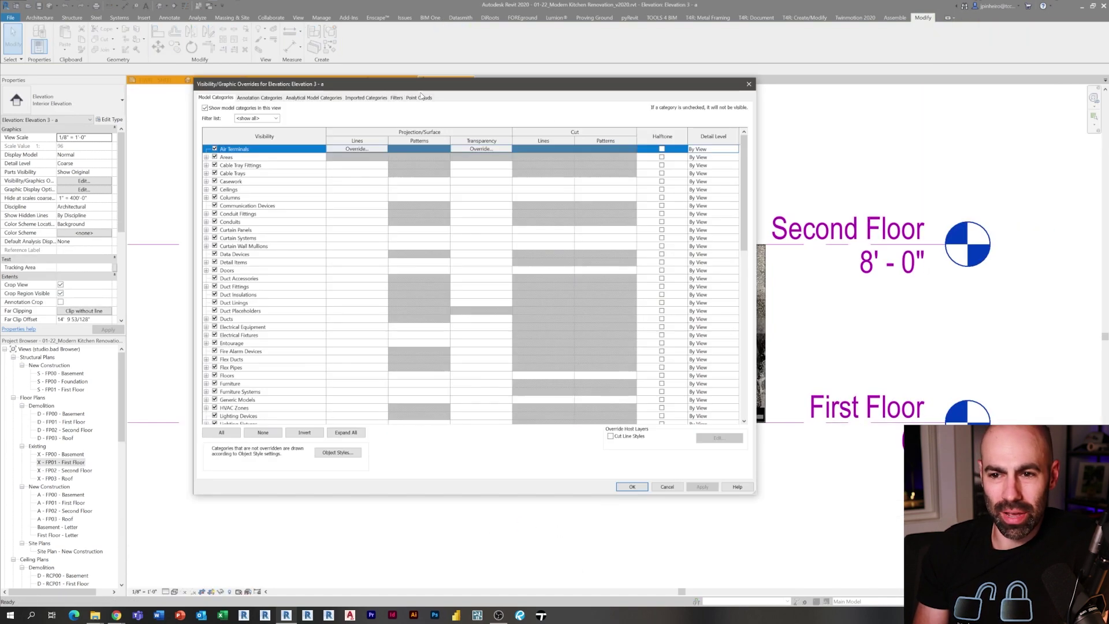
{"action": "left_click", "coordinate": [420, 97]}
{"action": "left_click", "coordinate": [635, 486]}
{"action": "scroll", "coordinate": [268, 344], "scroll_direction": "up", "scroll_amount": 2}
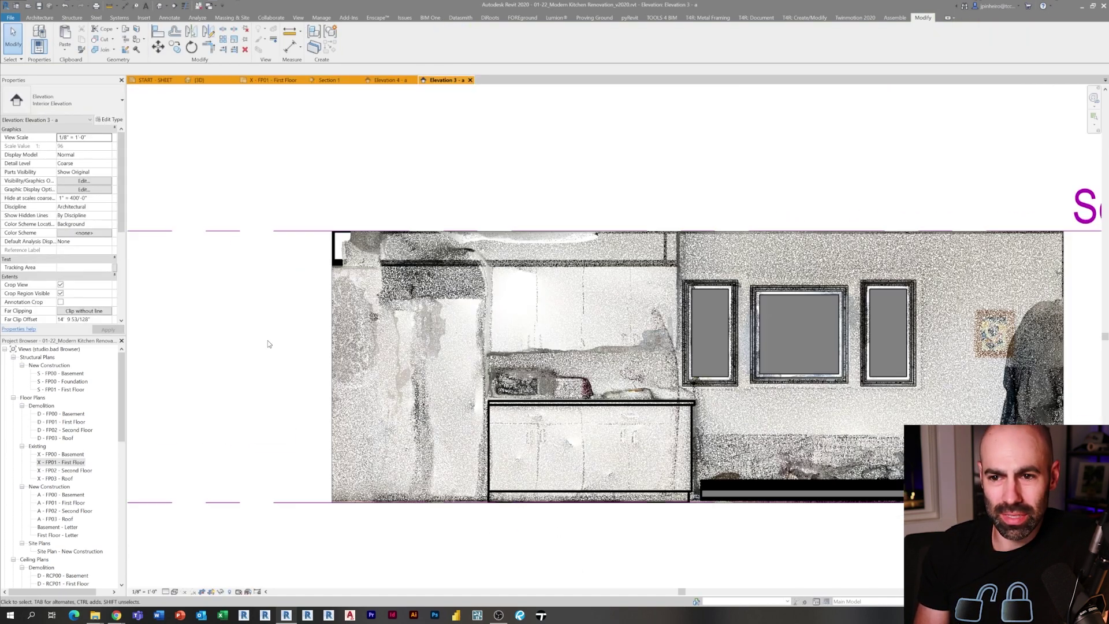
- Extend the Elevation 3 - a crop region sideways past the refrigerator end of the cabinet wall
{"action": "scroll", "coordinate": [323, 368], "scroll_direction": "down", "scroll_amount": 1}
{"action": "left_click", "coordinate": [303, 368]}
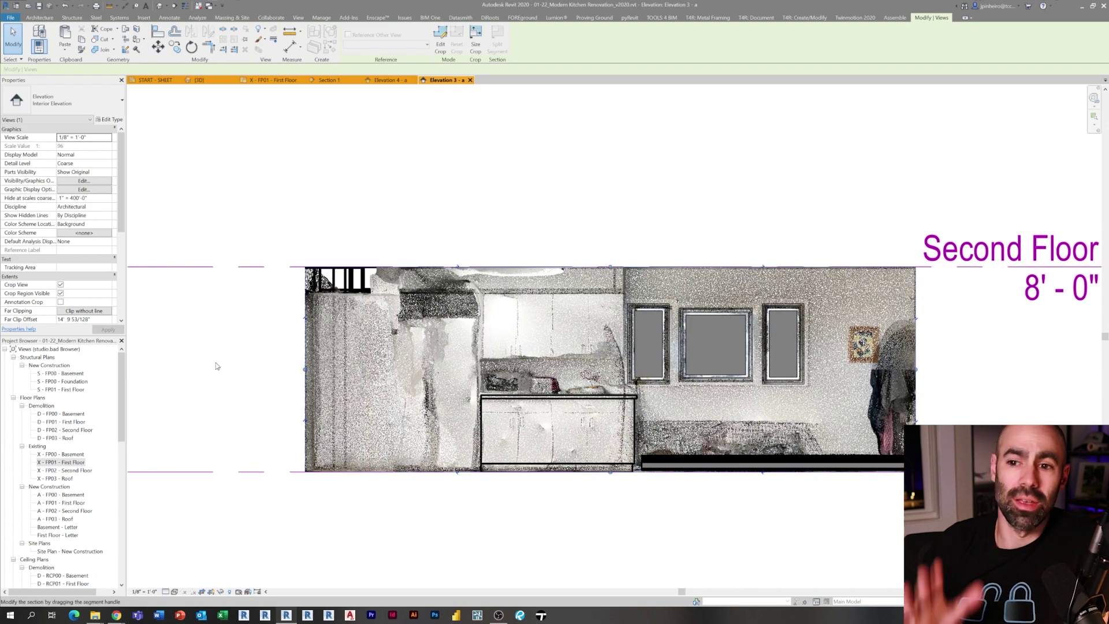
{"action": "left_click_drag", "start_coordinate": [305, 369], "coordinate": [214, 366]}
{"action": "left_click", "coordinate": [524, 523]}
{"action": "scroll", "coordinate": [537, 523], "scroll_direction": "down", "scroll_amount": 3}
{"action": "scroll", "coordinate": [547, 548], "scroll_direction": "up", "scroll_amount": 1}
{"action": "middle_click_drag", "start_coordinate": [548, 548], "coordinate": [406, 505]}
- Switch to Polycam in the browser and open the "Wall towards driveway" capture to examine the upper cabinets and refrigerator wall
{"action": "left_click", "coordinate": [116, 615]}
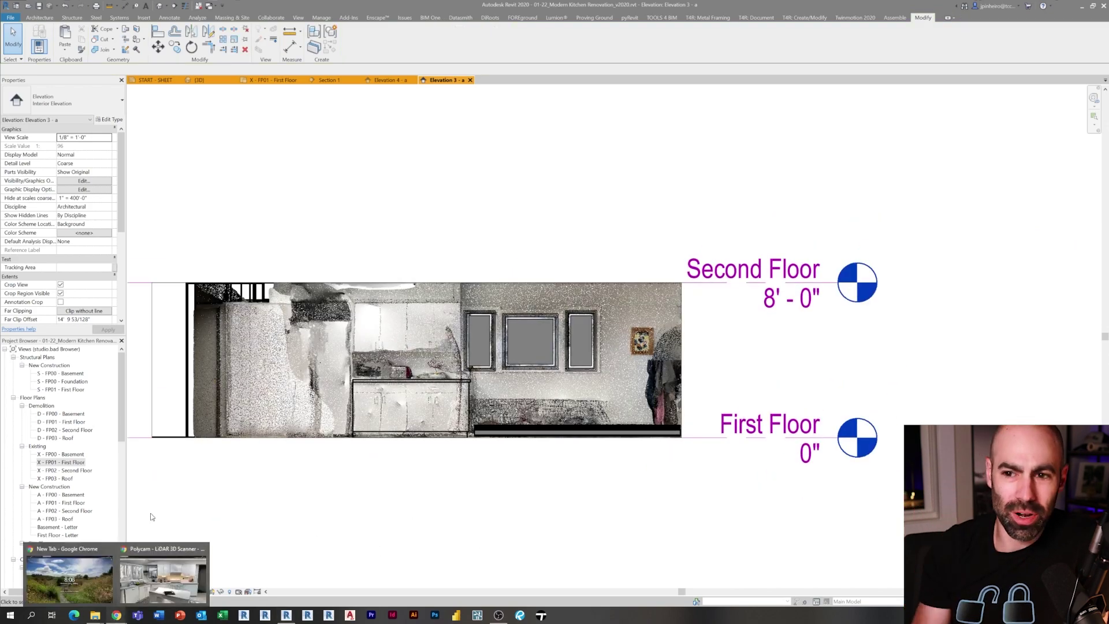
{"action": "left_click", "coordinate": [163, 577]}
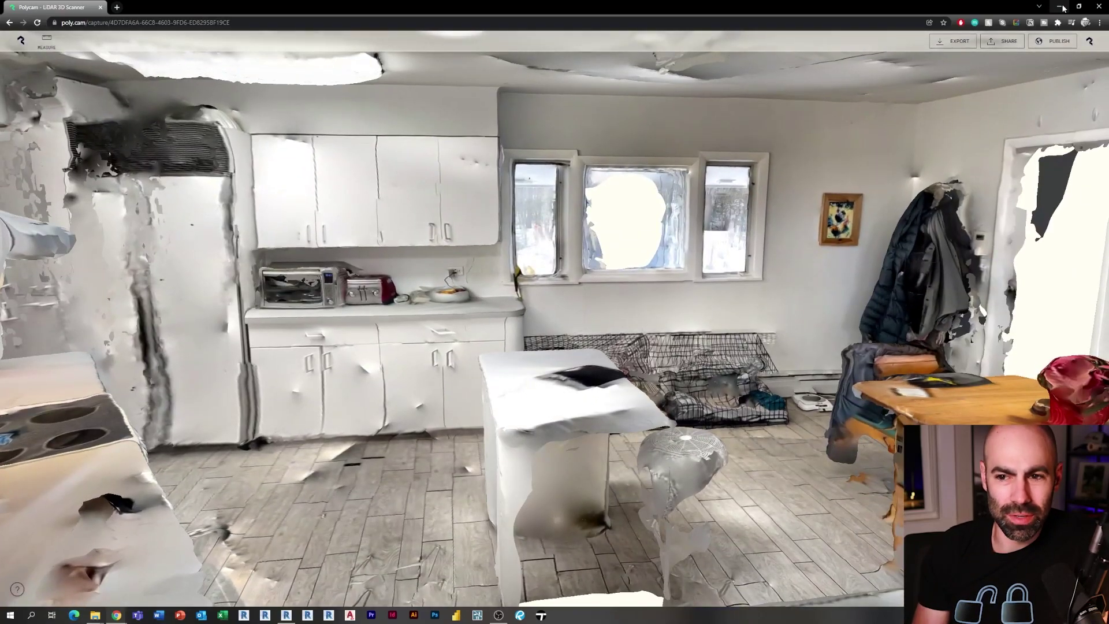
{"action": "left_click", "coordinate": [1063, 8]}
{"action": "mouse_move", "coordinate": [123, 617]}
{"action": "left_click", "coordinate": [173, 574]}
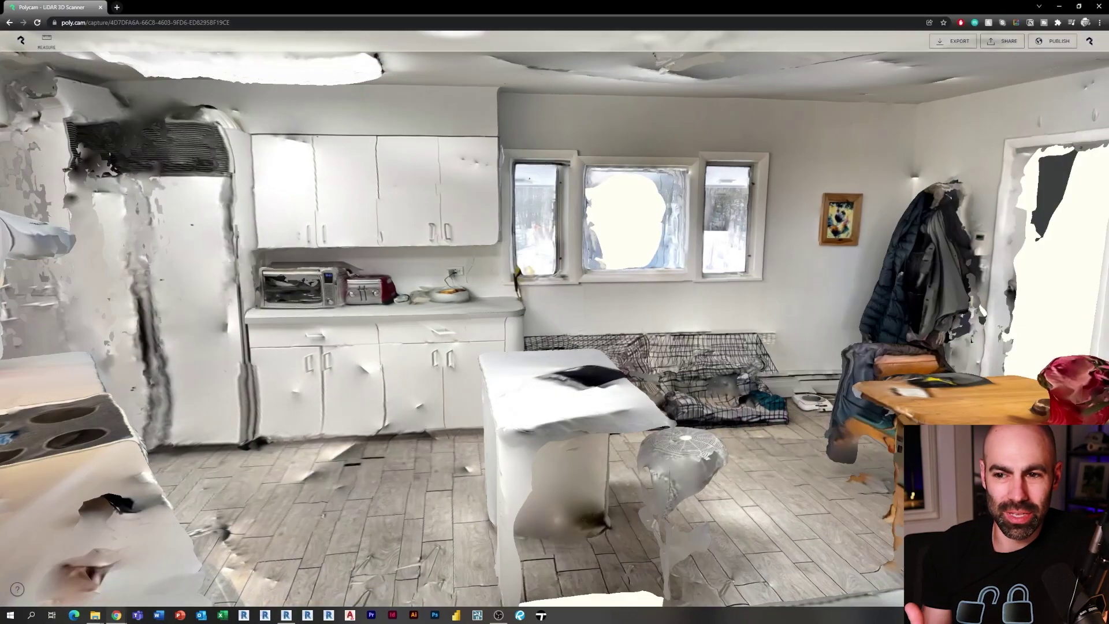
{"action": "left_click", "coordinate": [11, 24]}
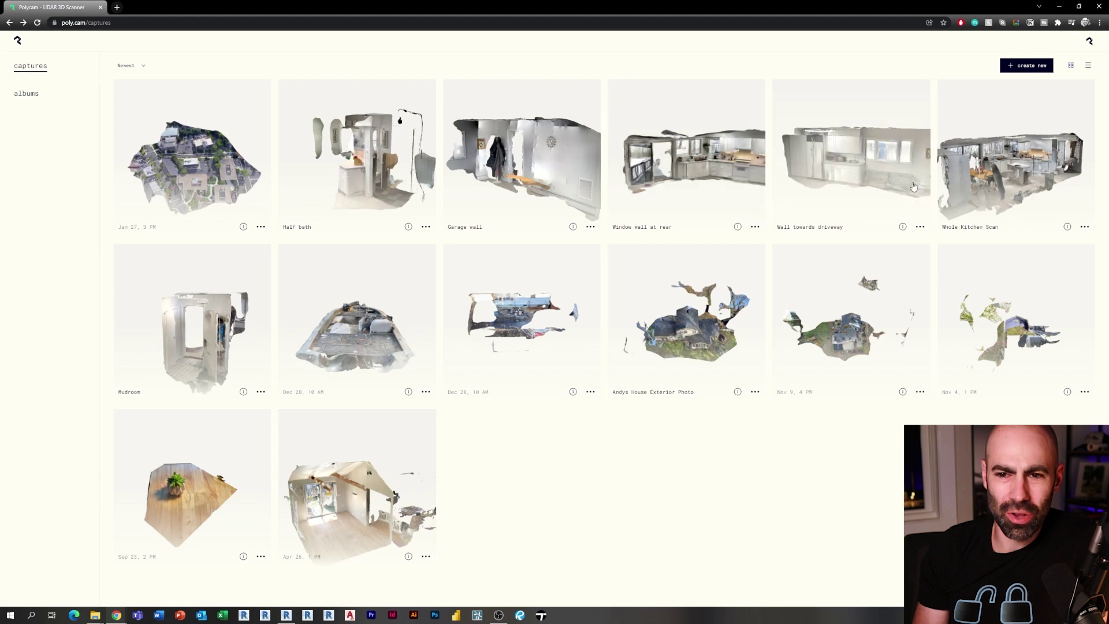
{"action": "left_click", "coordinate": [851, 164]}
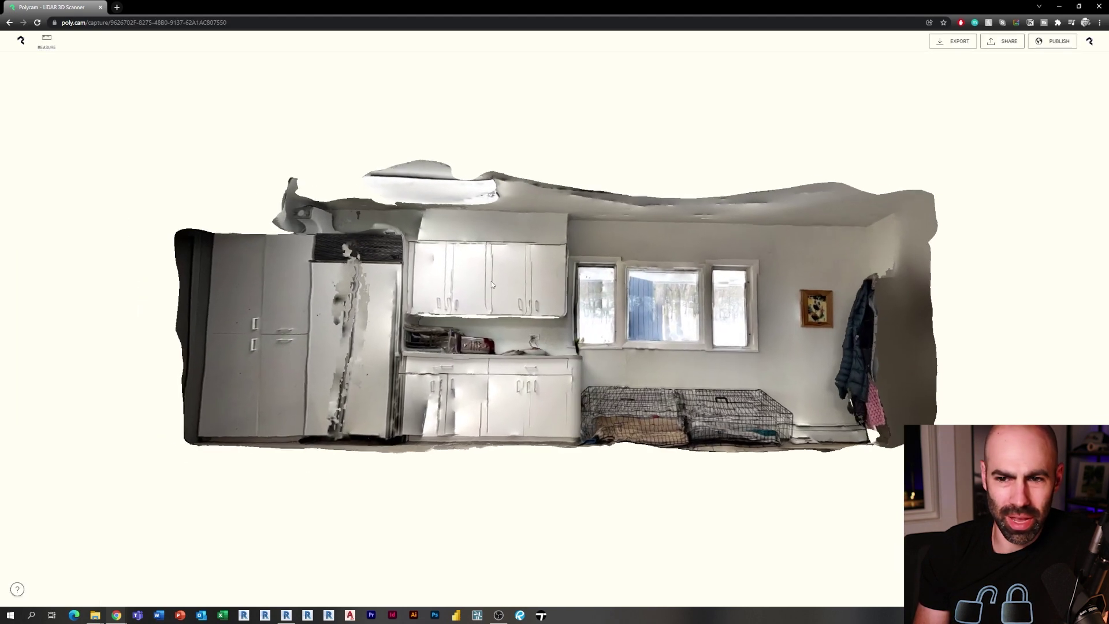
{"action": "scroll", "coordinate": [487, 287], "scroll_direction": "up", "scroll_amount": 2}
{"action": "scroll", "coordinate": [487, 286], "scroll_direction": "down", "scroll_amount": 1}
{"action": "mouse_move", "coordinate": [317, 254]}
{"action": "left_mouse_down"}
{"action": "mouse_move", "coordinate": [259, 251]}
{"action": "mouse_move", "coordinate": [325, 258]}
{"action": "left_mouse_up"}
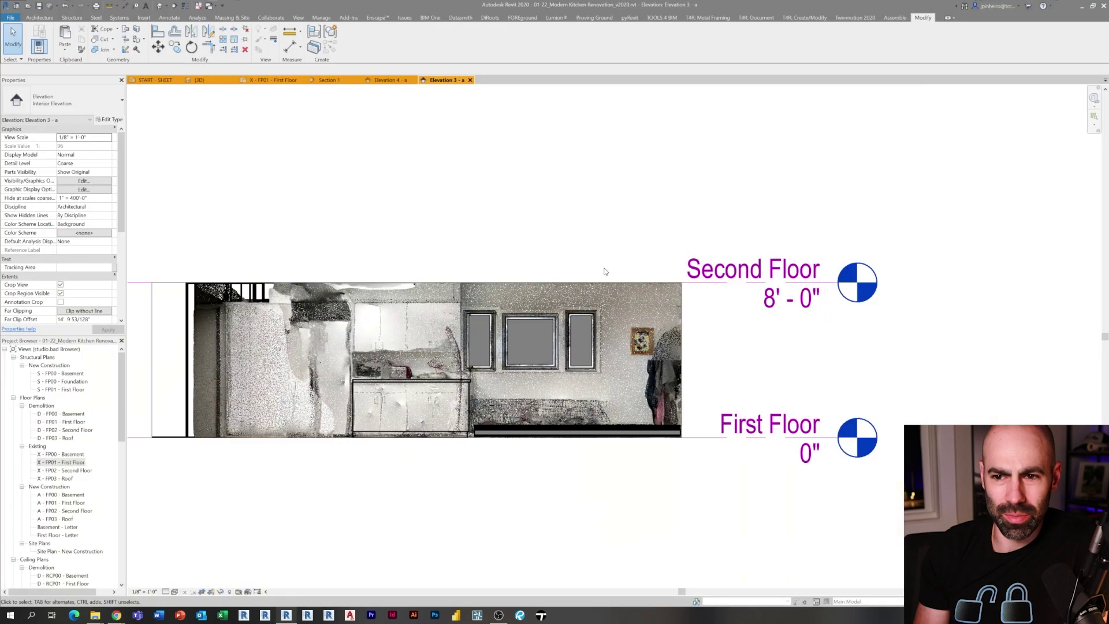
- Return to Revit's Elevation 3 - a and open the mirrored kitchen cabinets for in-place editing
{"action": "scroll", "coordinate": [290, 262], "scroll_direction": "up", "scroll_amount": 5}
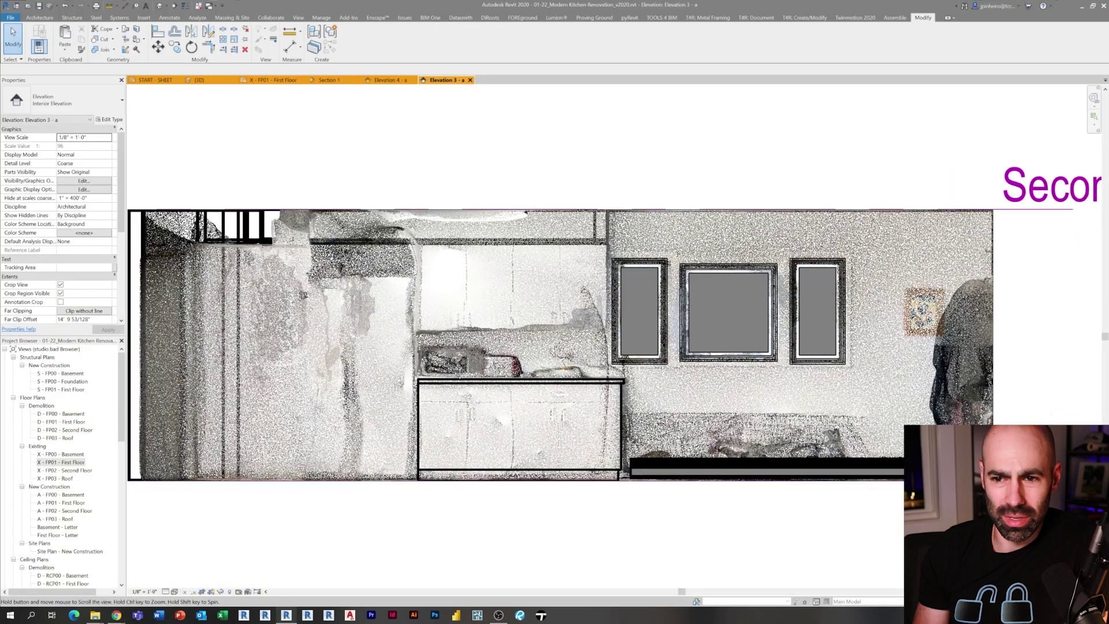
{"action": "scroll", "coordinate": [289, 262], "scroll_direction": "down", "scroll_amount": 5}
{"action": "middle_click_drag", "start_coordinate": [320, 246], "coordinate": [336, 229]}
{"action": "scroll", "coordinate": [404, 281], "scroll_direction": "down", "scroll_amount": 1}
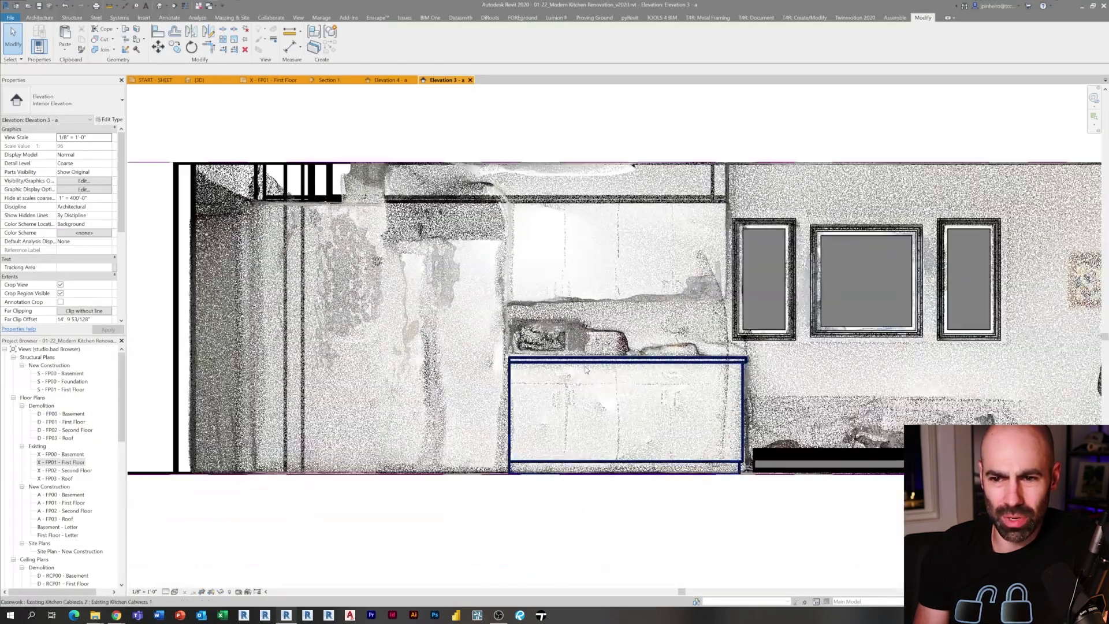
{"action": "left_click", "coordinate": [536, 358]}
{"action": "middle_click_drag", "start_coordinate": [536, 358], "coordinate": [380, 357]}
{"action": "left_click", "coordinate": [352, 40]}
{"action": "key", "text": "l"}
{"action": "key", "text": "i"}
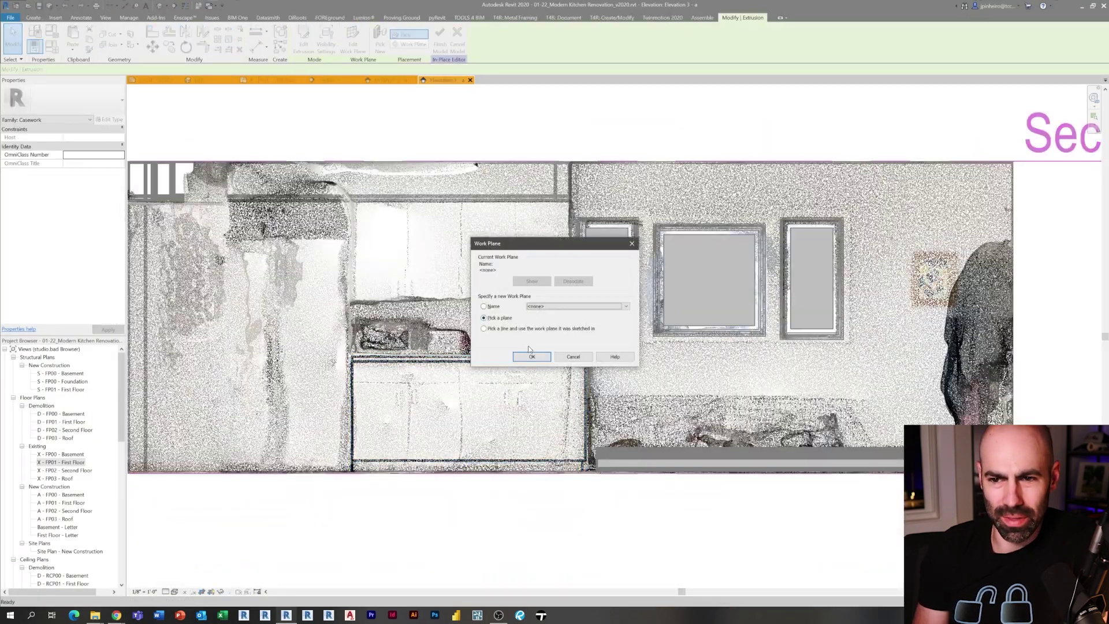
{"action": "left_click", "coordinate": [531, 355]}
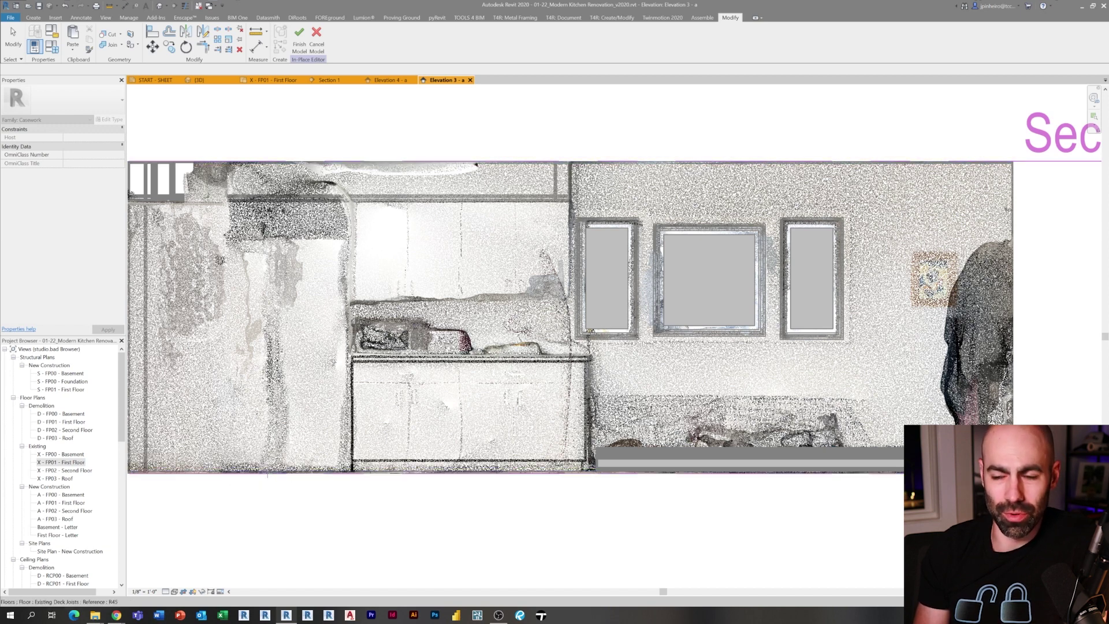
{"action": "scroll", "coordinate": [290, 415], "scroll_direction": "down", "scroll_amount": 2}
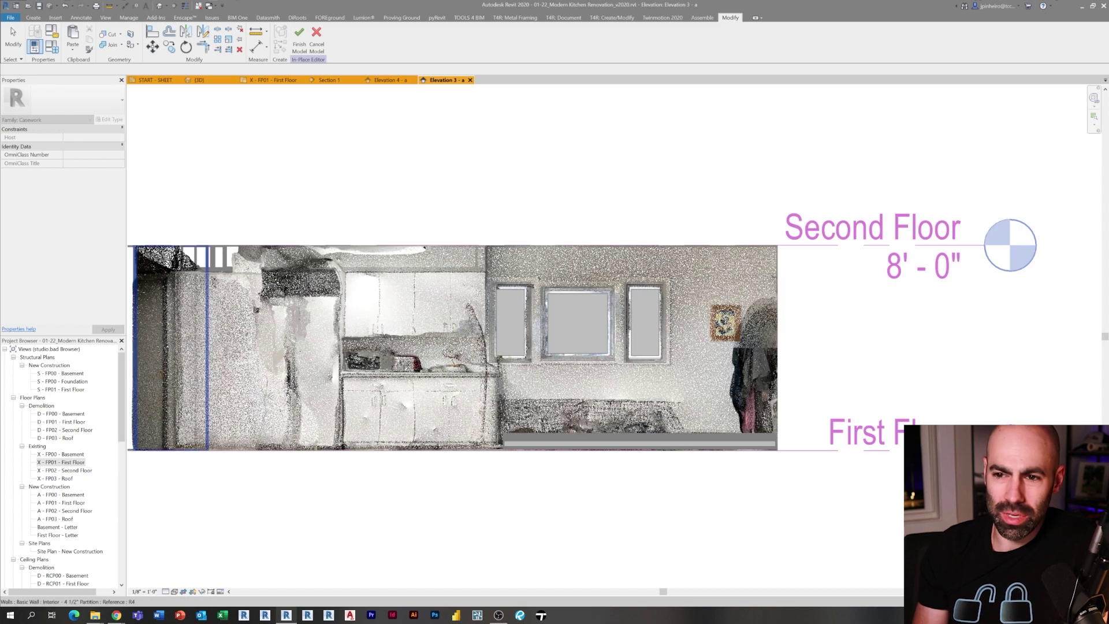
{"action": "scroll", "coordinate": [316, 413], "scroll_direction": "up", "scroll_amount": 3}
{"action": "scroll", "coordinate": [452, 243], "scroll_direction": "down", "scroll_amount": 4}
{"action": "key", "text": "Escape"}
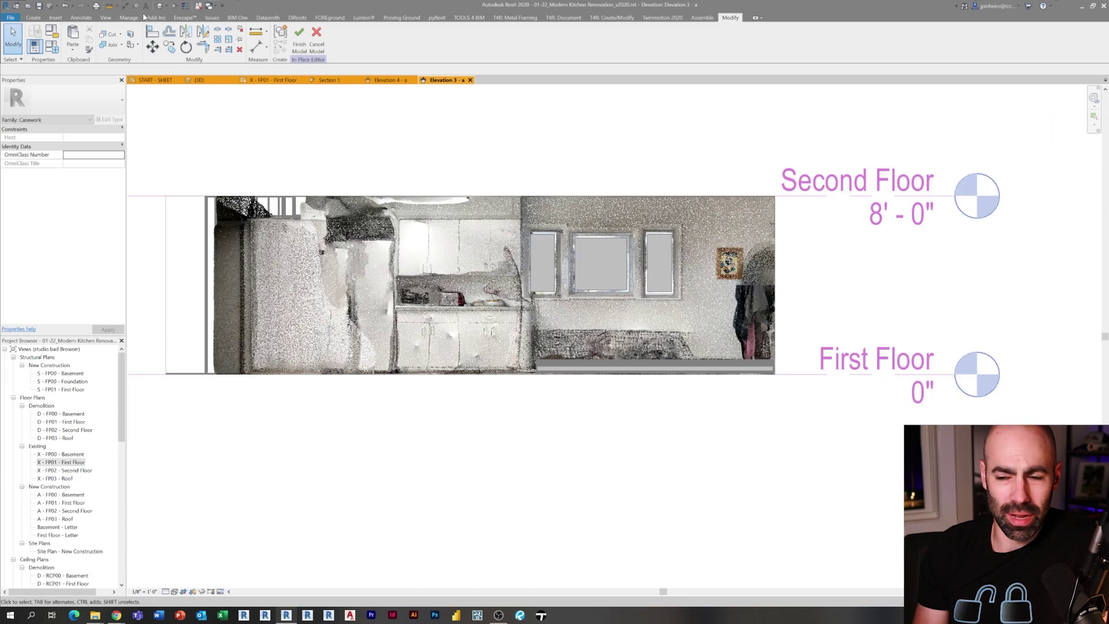
- In the 3D view, start a new extrusion and set its work plane by picking the exterior wall's face behind the cabinets
{"action": "left_click", "coordinate": [160, 6]}
{"action": "mouse_move", "coordinate": [563, 384]}
{"action": "middle_mouse_down", "text": "shift"}
{"action": "mouse_move", "coordinate": [612, 389]}
{"action": "mouse_move", "coordinate": [487, 347]}
{"action": "middle_mouse_up", "text": "shift"}
{"action": "left_click", "coordinate": [32, 17]}
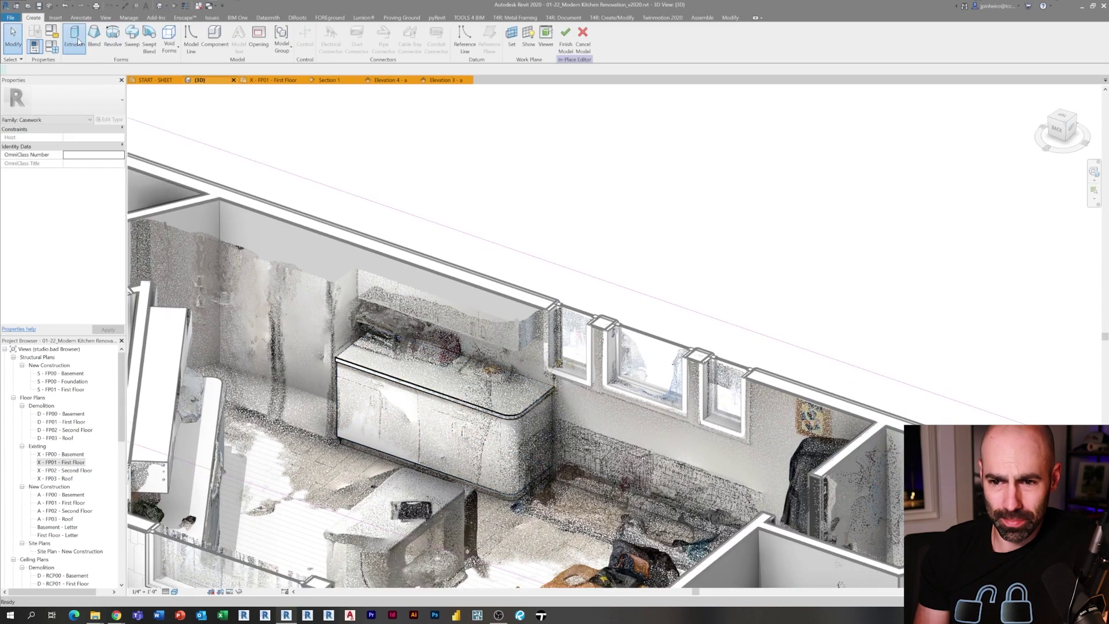
{"action": "left_click", "coordinate": [74, 40]}
{"action": "left_click", "coordinate": [380, 55]}
{"action": "left_click", "coordinate": [531, 356]}
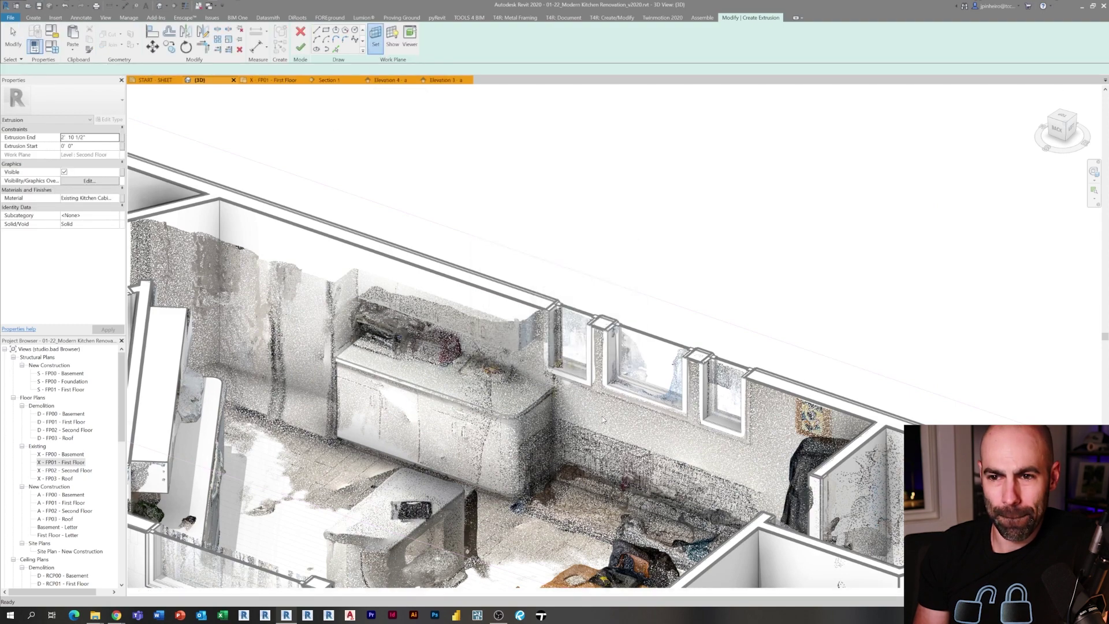
{"action": "middle_click_drag", "start_coordinate": [583, 315], "coordinate": [525, 326]}
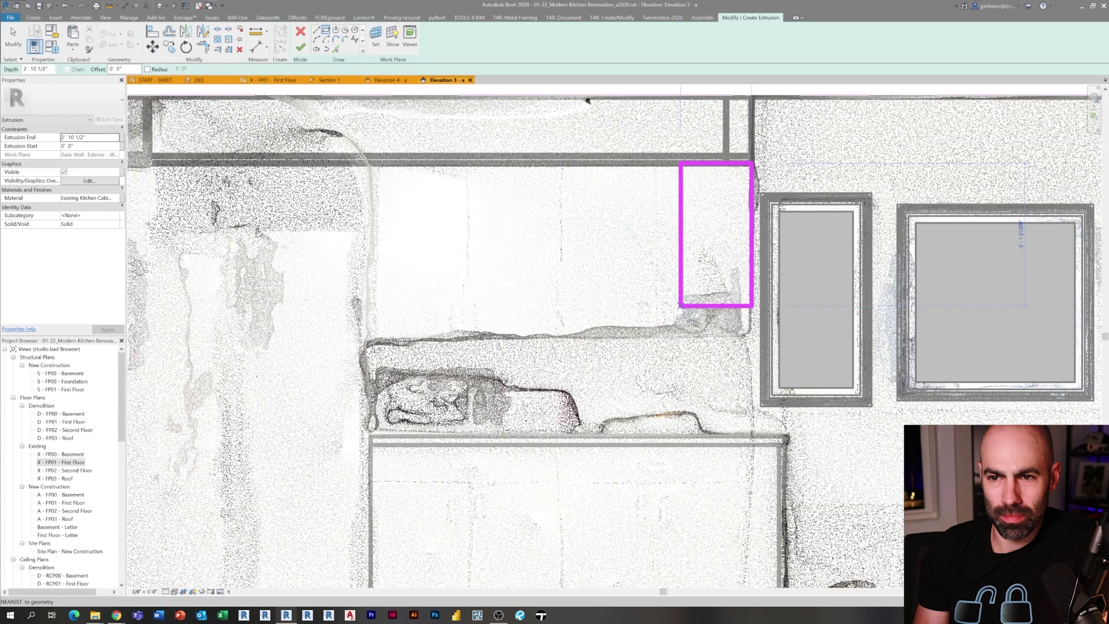
- In Elevation 3 - a, sketch the upper cabinets' rectangle below the soffit, about 5' 7" wide, and align its refrigerator-side edge with the base cabinet
{"action": "middle_click_drag", "start_coordinate": [369, 345], "coordinate": [364, 346]}
{"action": "left_click", "coordinate": [358, 343]}
{"action": "key", "text": "a"}
{"action": "key", "text": "l"}
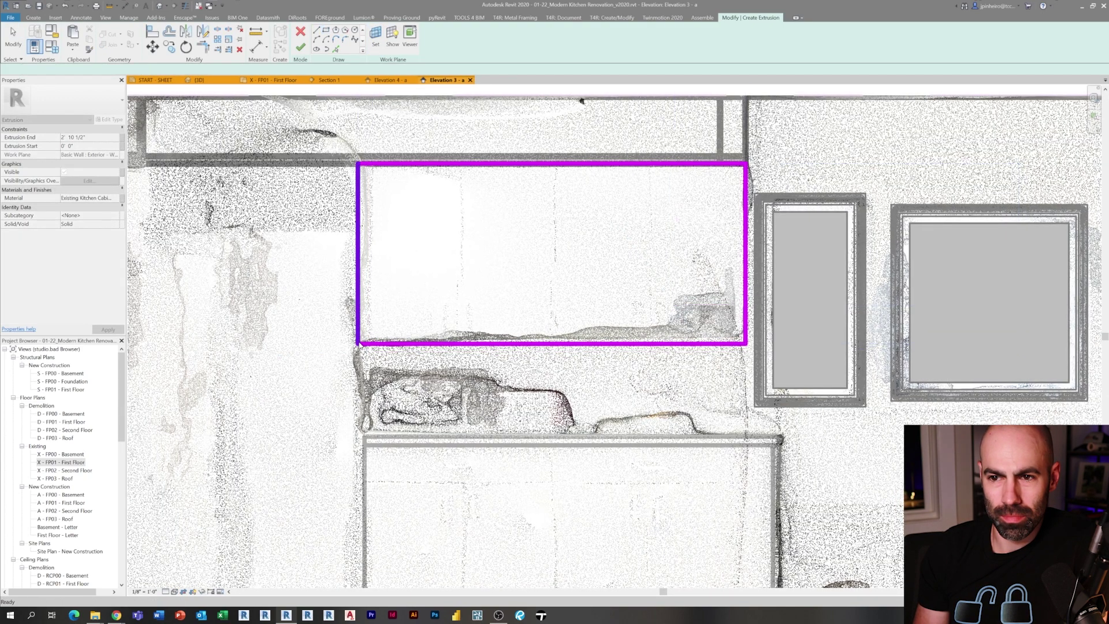
{"action": "left_click", "coordinate": [366, 494]}
{"action": "left_click", "coordinate": [358, 312]}
{"action": "key", "text": "Escape"}
- Check the upper cabinet rectangle's height dimension and finish its extrusion sketch
{"action": "left_click", "coordinate": [542, 342]}
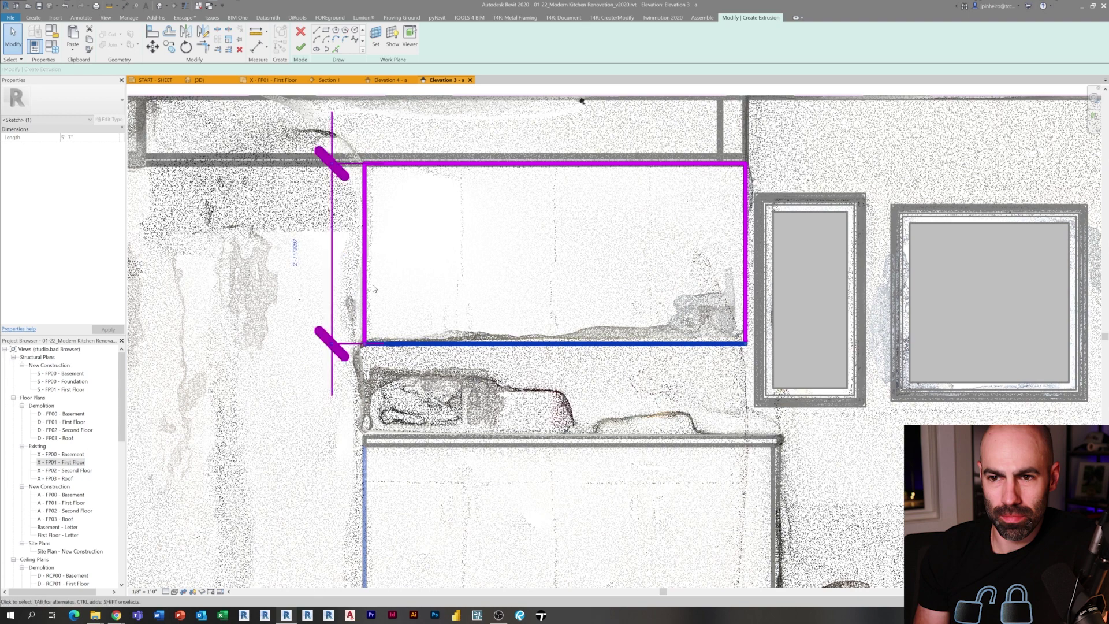
{"action": "left_click", "coordinate": [331, 257]}
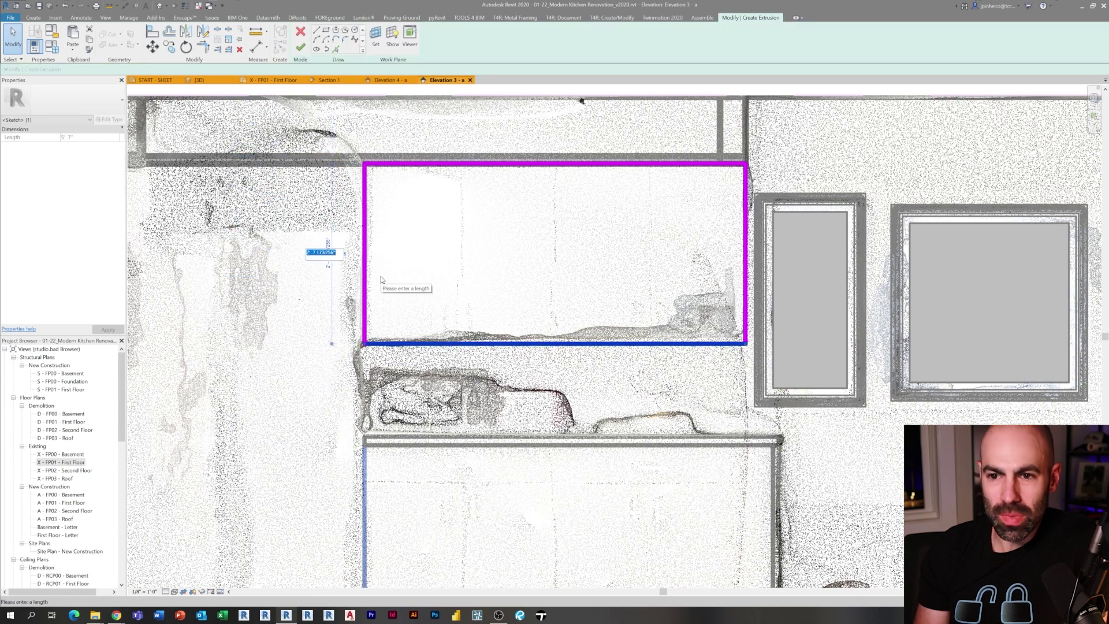
{"action": "key", "text": "Escape"}
{"action": "scroll", "coordinate": [376, 299], "scroll_direction": "down", "scroll_amount": 2}
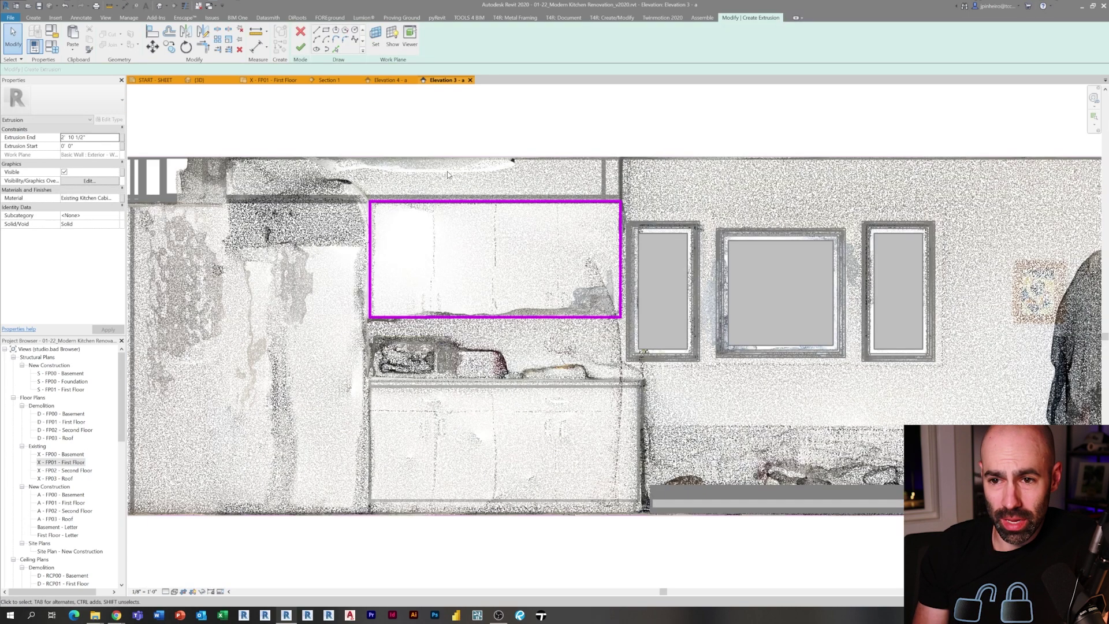
{"action": "left_click", "coordinate": [304, 52]}
- Copy the upper cabinet extrusion to the far side of the refrigerator space and stretch it into a narrower, floor-length tall cabinet
{"action": "middle_click_drag", "start_coordinate": [460, 265], "coordinate": [628, 275]}
{"action": "key", "text": "c"}
{"action": "key", "text": "o"}
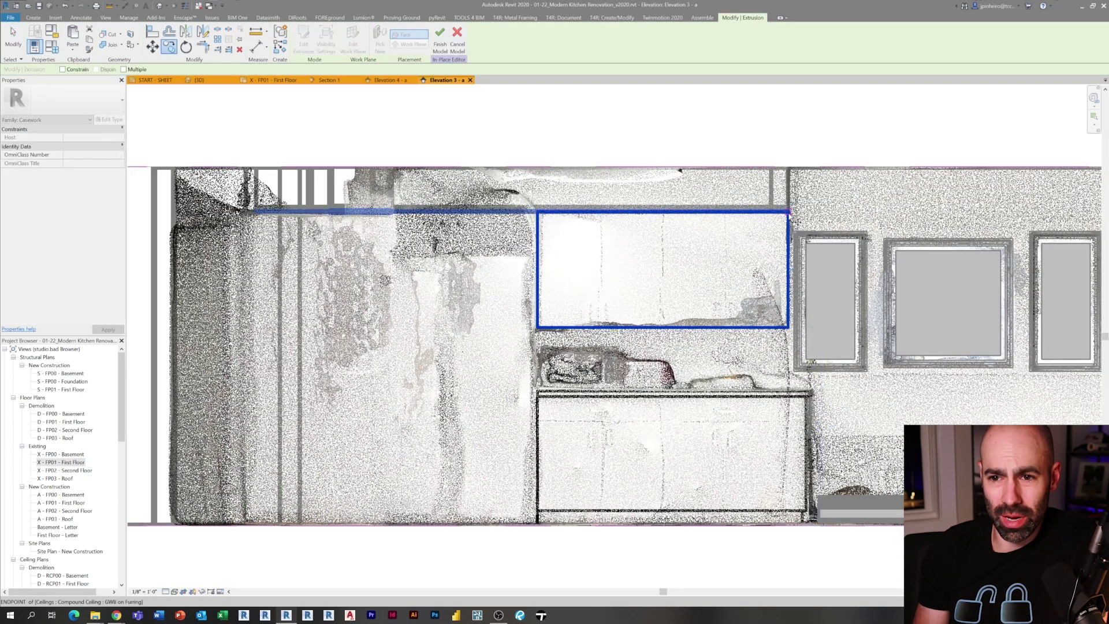
{"action": "left_click", "coordinate": [393, 250]}
{"action": "left_click_drag", "start_coordinate": [270, 332], "coordinate": [271, 524]}
{"action": "left_click_drag", "start_coordinate": [142, 367], "coordinate": [214, 369]}
{"action": "key", "text": "Escape"}
- In the 3D view, set the upper cabinet's extrusion end to 1' 0"
{"action": "key", "text": "ctrl+Tab"}
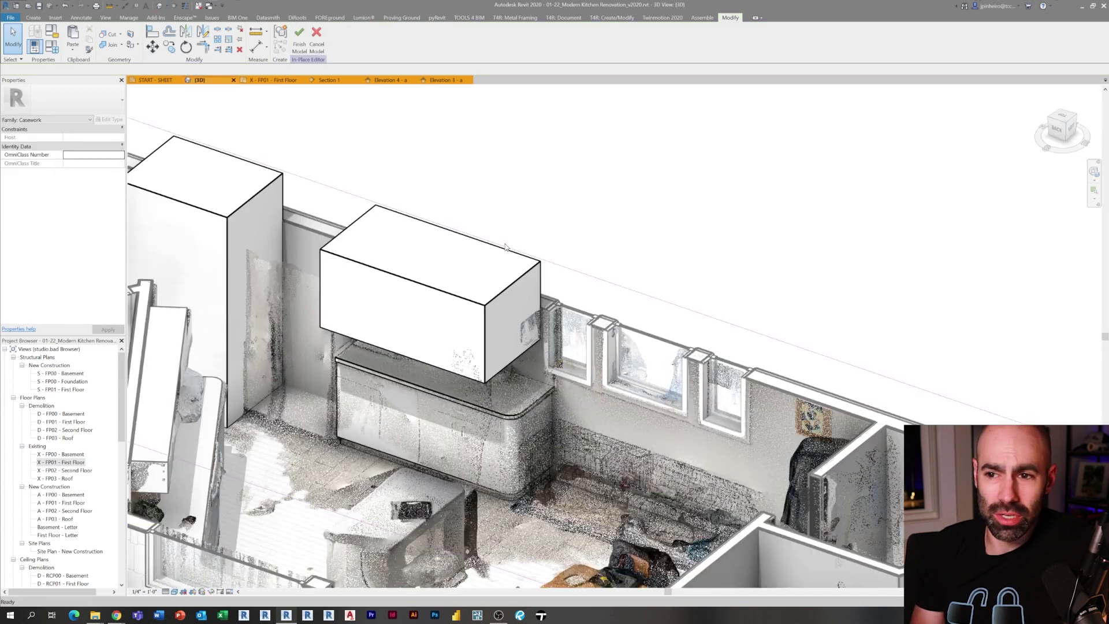
{"action": "left_click", "coordinate": [472, 347]}
{"action": "scroll", "coordinate": [427, 313], "scroll_direction": "up", "scroll_amount": 3}
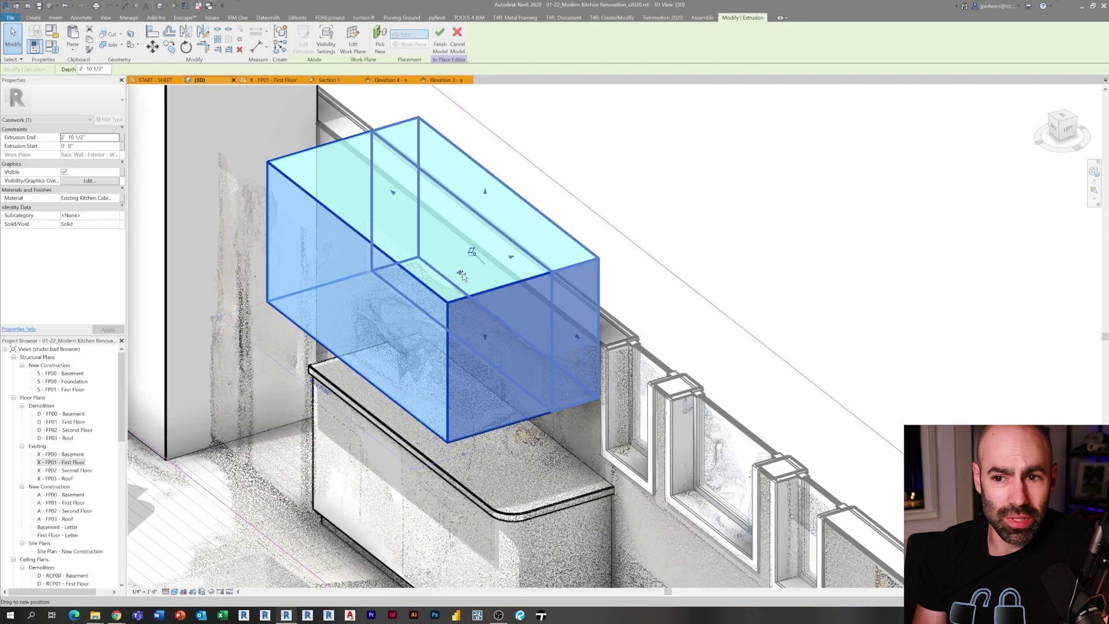
{"action": "left_click_drag", "start_coordinate": [67, 142], "coordinate": [115, 144]}
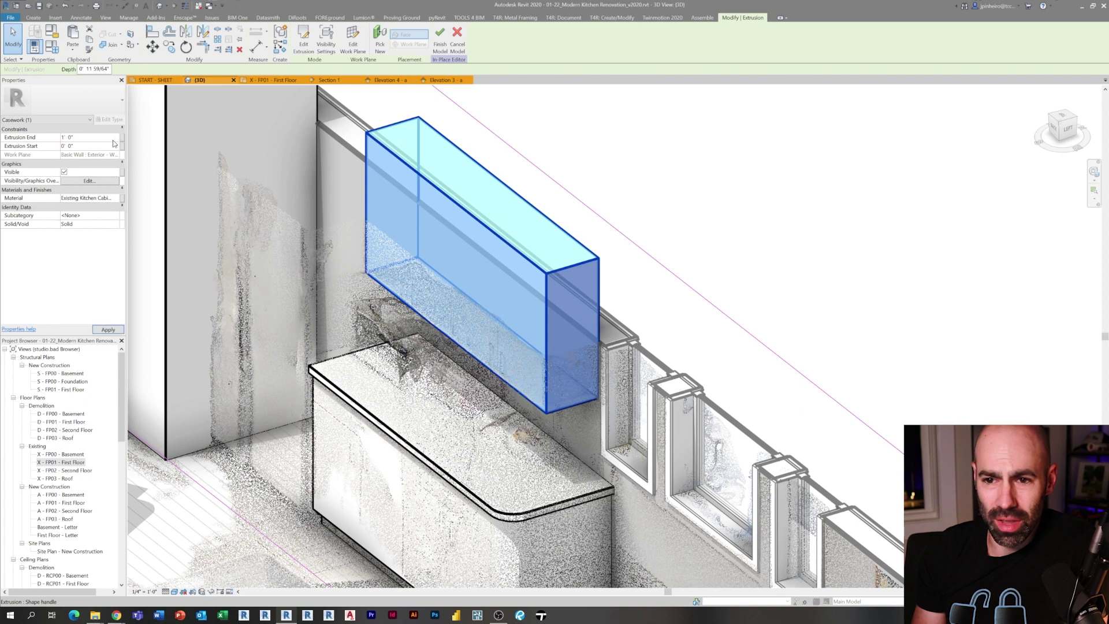
{"action": "key", "text": "Escape"}
- Pull back the tall cabinet's front face and, viewing from above, set its extrusion end to 2' 0" to match the point cloud
{"action": "middle_click_drag", "start_coordinate": [175, 233], "coordinate": [330, 399]}
{"action": "left_click", "coordinate": [276, 303]}
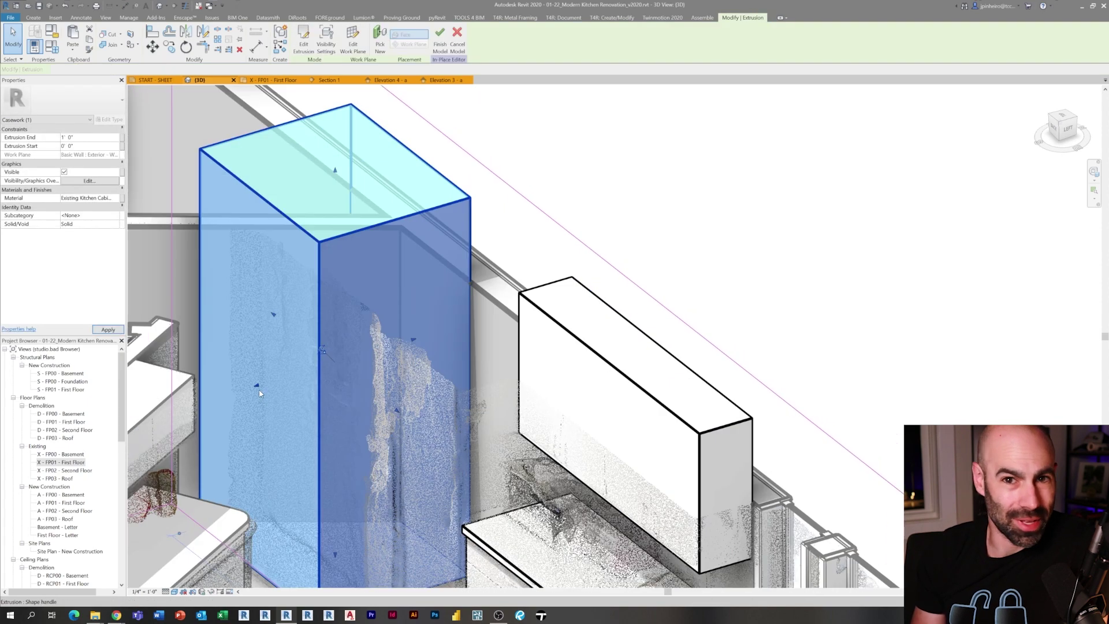
{"action": "left_click_drag", "start_coordinate": [355, 372], "coordinate": [357, 363]}
{"action": "left_click_drag", "start_coordinate": [288, 372], "coordinate": [287, 376]}
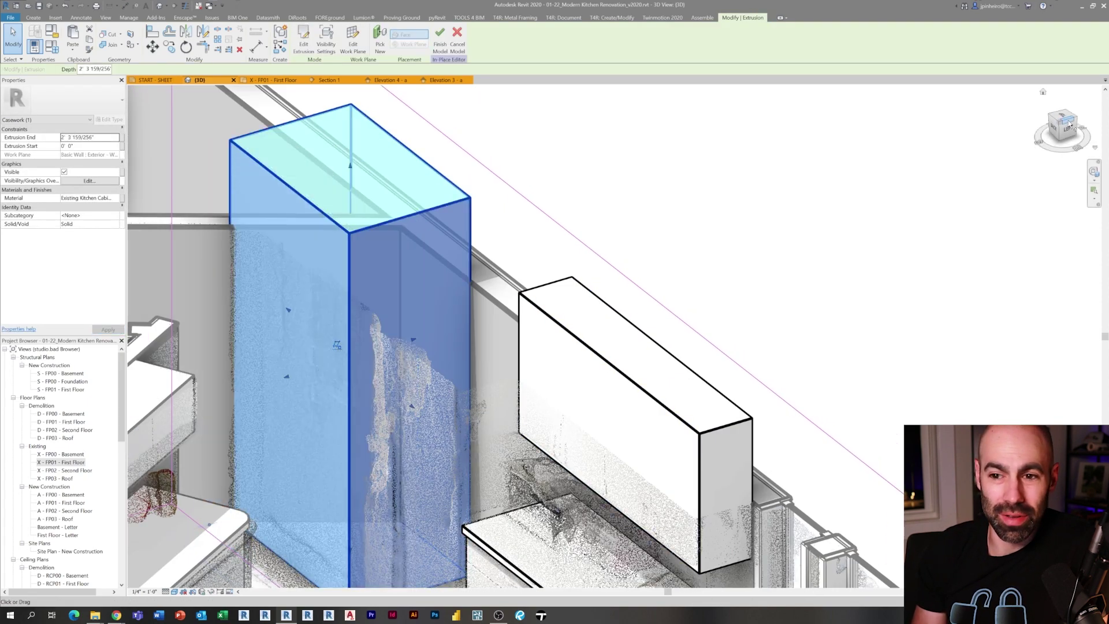
{"action": "left_click", "coordinate": [1063, 118]}
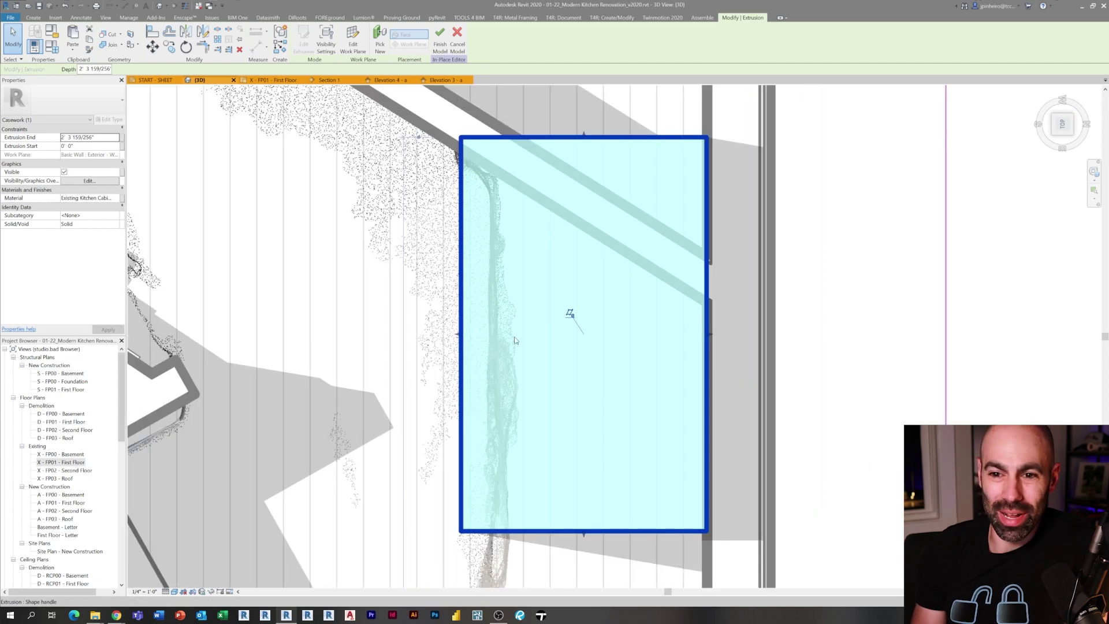
{"action": "left_click_drag", "start_coordinate": [503, 338], "coordinate": [501, 338]}
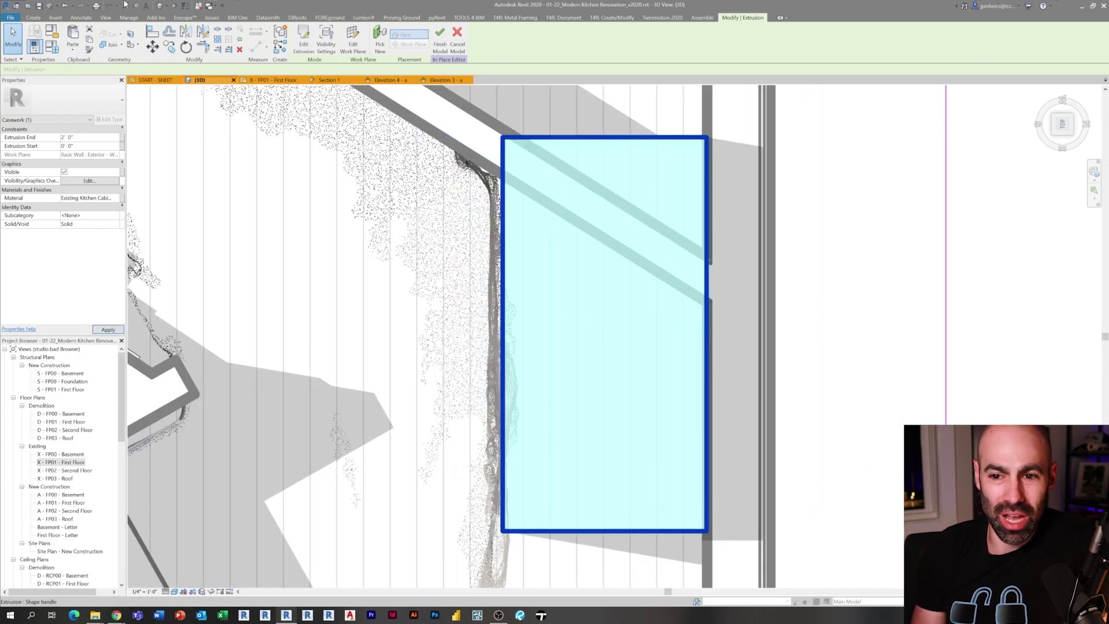
{"action": "scroll", "coordinate": [481, 284], "scroll_direction": "down", "scroll_amount": 3}
{"action": "key", "text": "Escape"}
{"action": "middle_click_drag", "start_coordinate": [522, 371], "coordinate": [519, 423]}
{"action": "left_click", "coordinate": [522, 315]}
{"action": "middle_click_drag", "start_coordinate": [578, 369], "coordinate": [563, 118]}
{"action": "scroll", "coordinate": [564, 119], "scroll_direction": "down", "scroll_amount": 2}
{"action": "key", "text": "Escape"}
{"action": "middle_click_drag", "start_coordinate": [500, 209], "coordinate": [450, 452]}
{"action": "scroll", "coordinate": [478, 332], "scroll_direction": "up", "scroll_amount": 3}
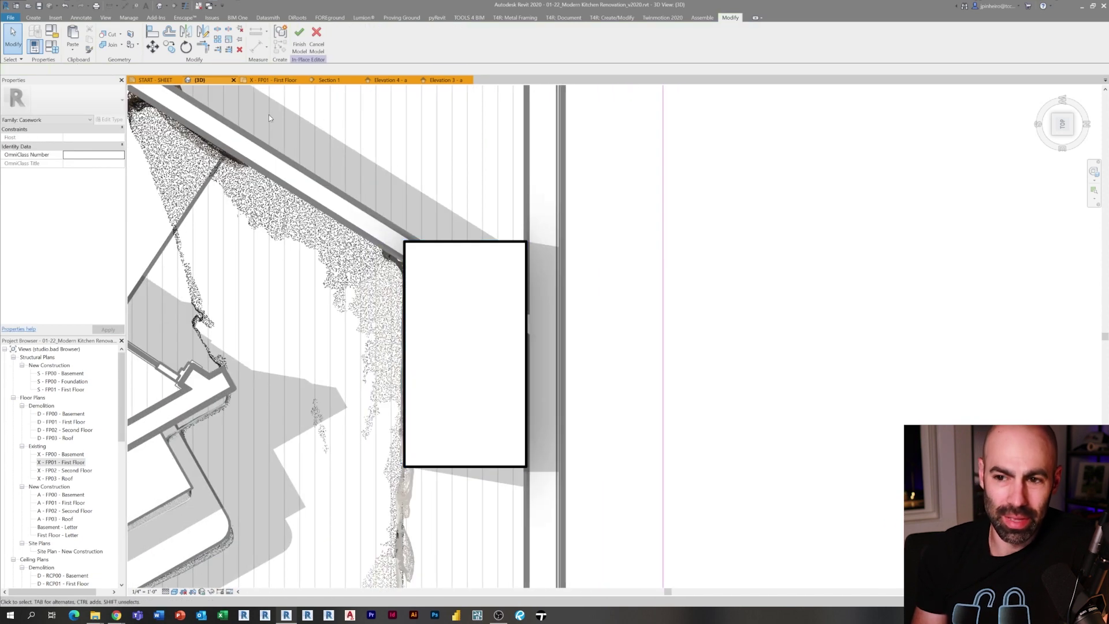
- Try to cut the tall cabinet along the angled interior wall with a void extrusion sketched on Level : First Floor
{"action": "left_click", "coordinate": [35, 18]}
{"action": "left_click", "coordinate": [169, 52]}
{"action": "left_click", "coordinate": [179, 65]}
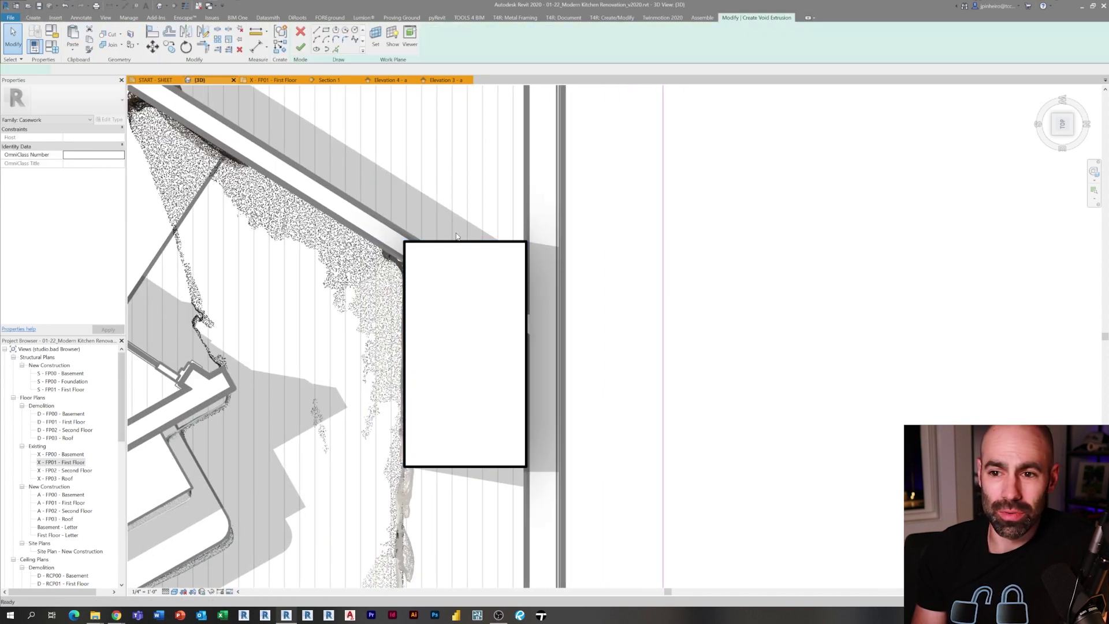
{"action": "left_click", "coordinate": [383, 37]}
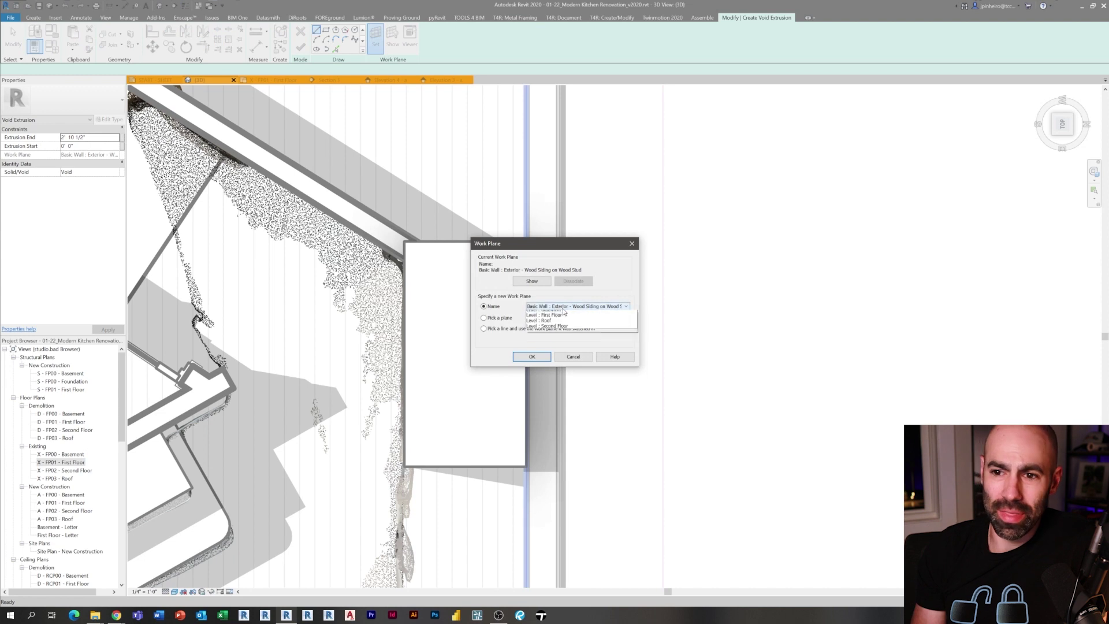
{"action": "left_click", "coordinate": [543, 330]}
{"action": "left_click", "coordinate": [531, 356]}
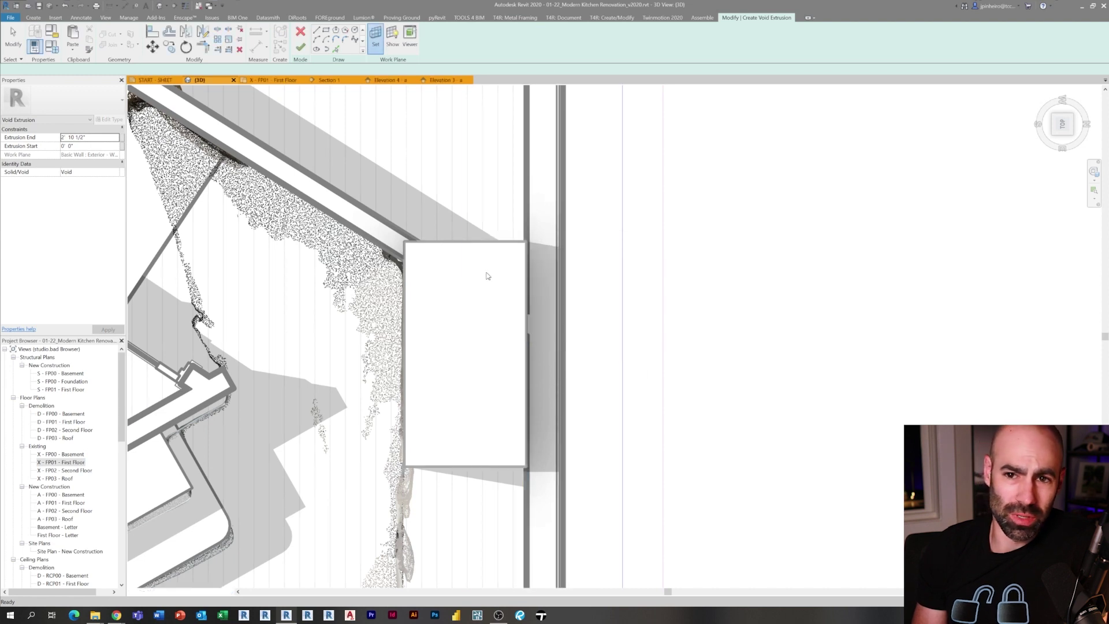
{"action": "left_click", "coordinate": [336, 51]}
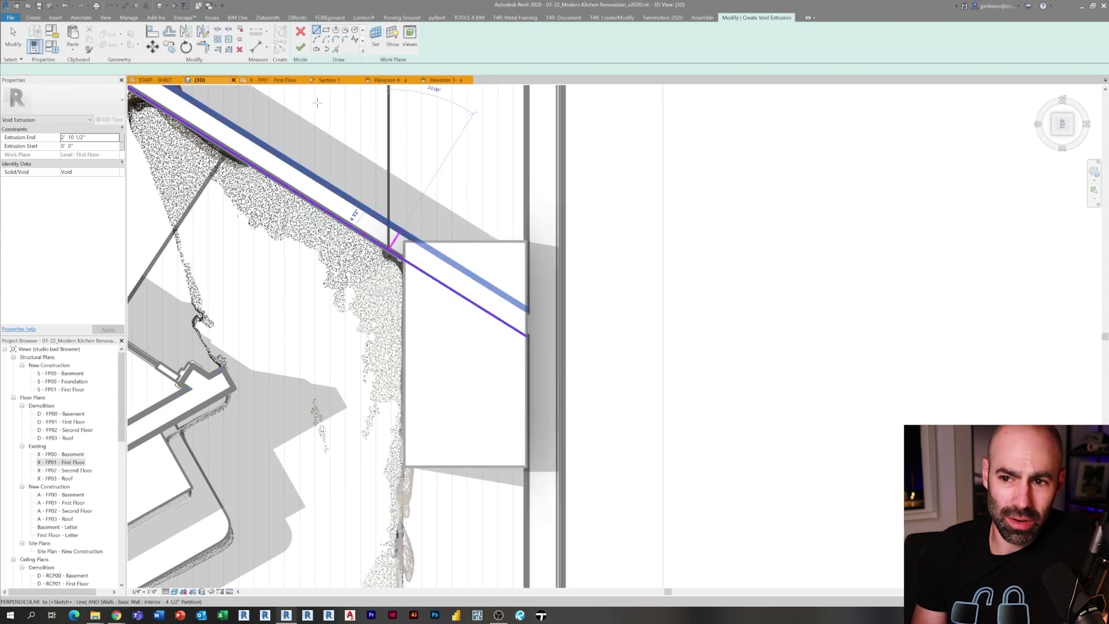
{"action": "left_click", "coordinate": [301, 48]}
{"action": "left_click", "coordinate": [573, 316]}
- Delete the tall cabinet extrusion and undo the deletion
{"action": "left_click", "coordinate": [423, 242]}
{"action": "middle_click_drag", "start_coordinate": [451, 341], "coordinate": [418, 322]}
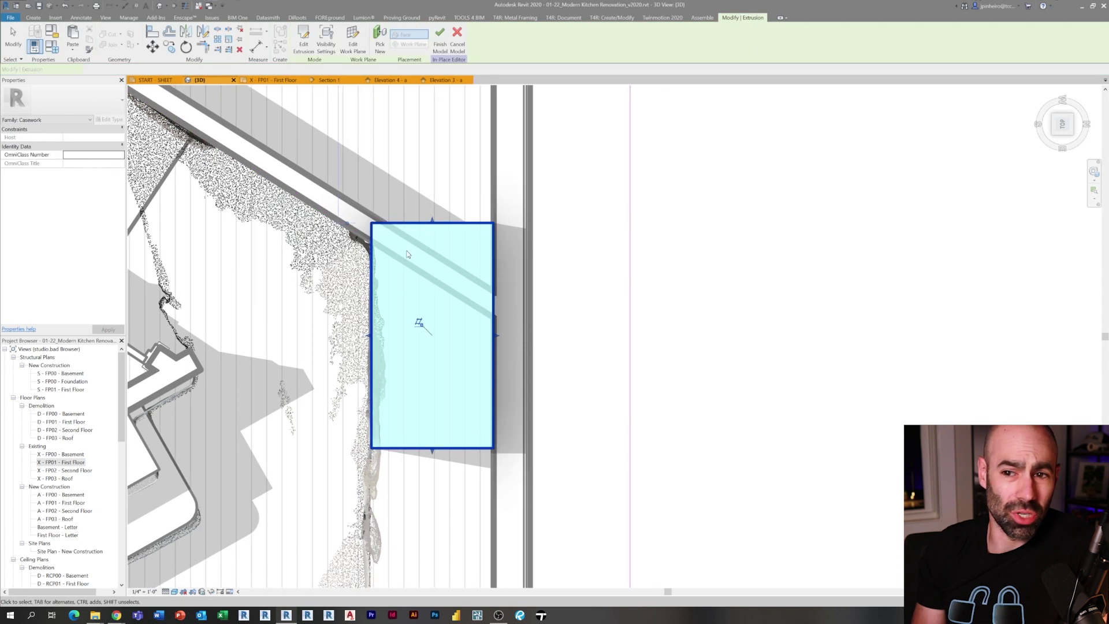
{"action": "key", "text": "Delete"}
{"action": "key", "text": "ctrl+z"}
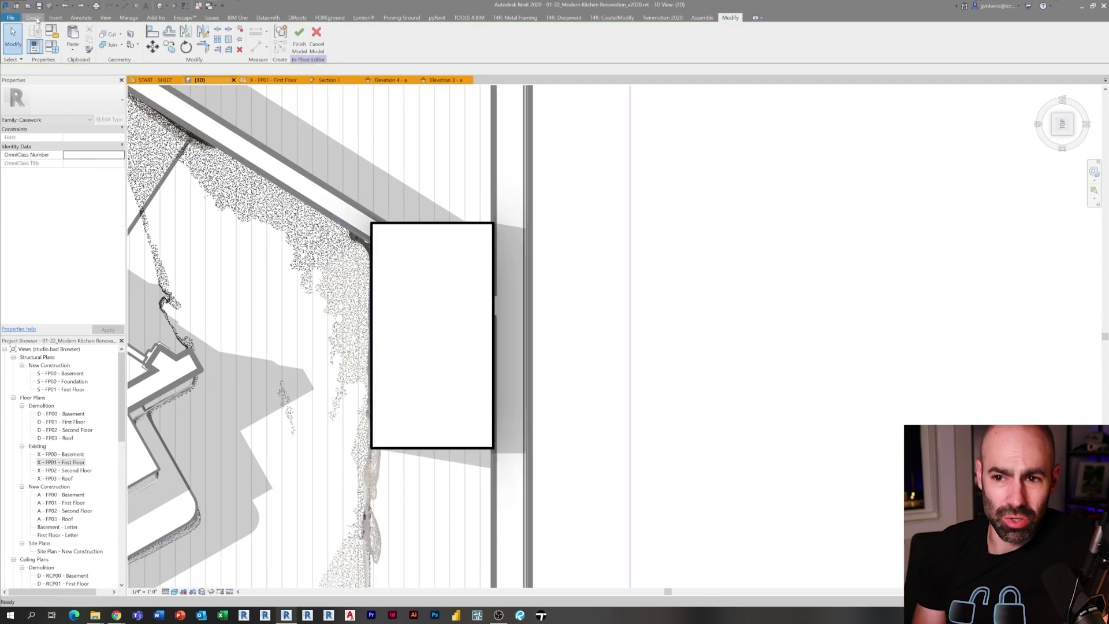
- Start a new solid extrusion with Level : First Floor as its work plane
{"action": "left_click", "coordinate": [36, 19]}
{"action": "left_click", "coordinate": [74, 39]}
{"action": "left_click", "coordinate": [376, 39]}
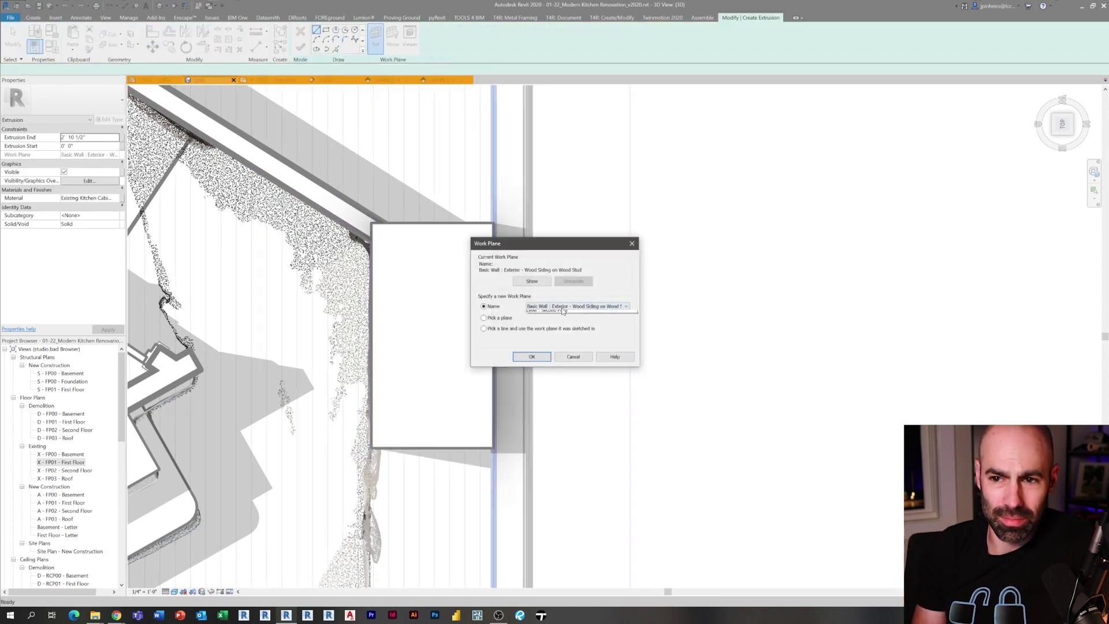
{"action": "left_click", "coordinate": [555, 322]}
{"action": "left_click", "coordinate": [531, 356]}
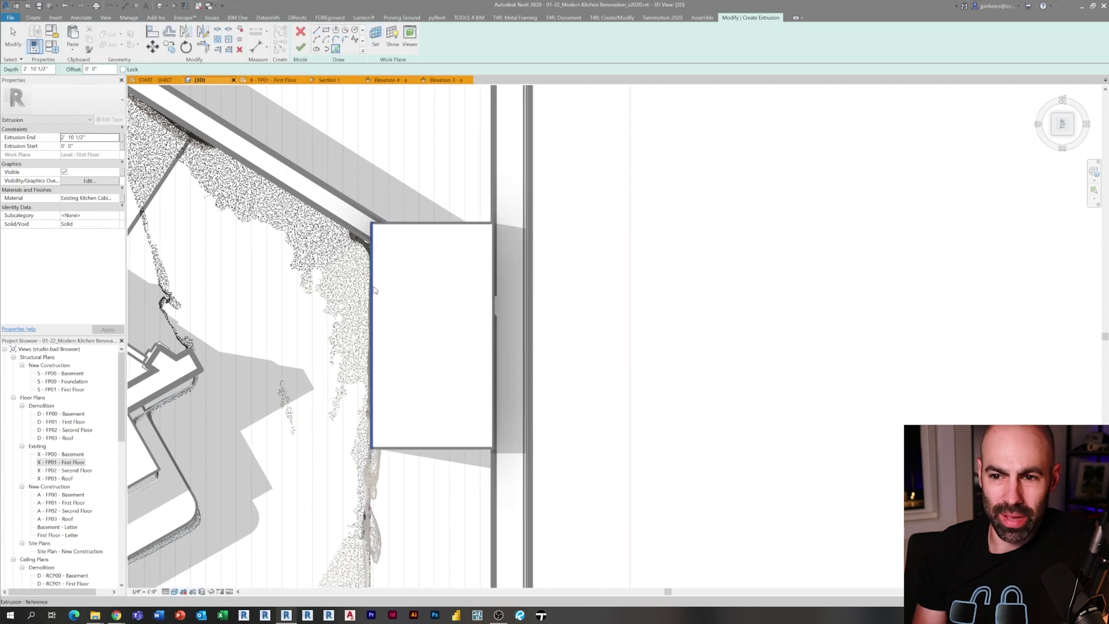
- Trace the tall cabinet's outline from its existing edges, replace its back edge with the angled wall's face line, and finish the extrusion
{"action": "left_click", "coordinate": [335, 48]}
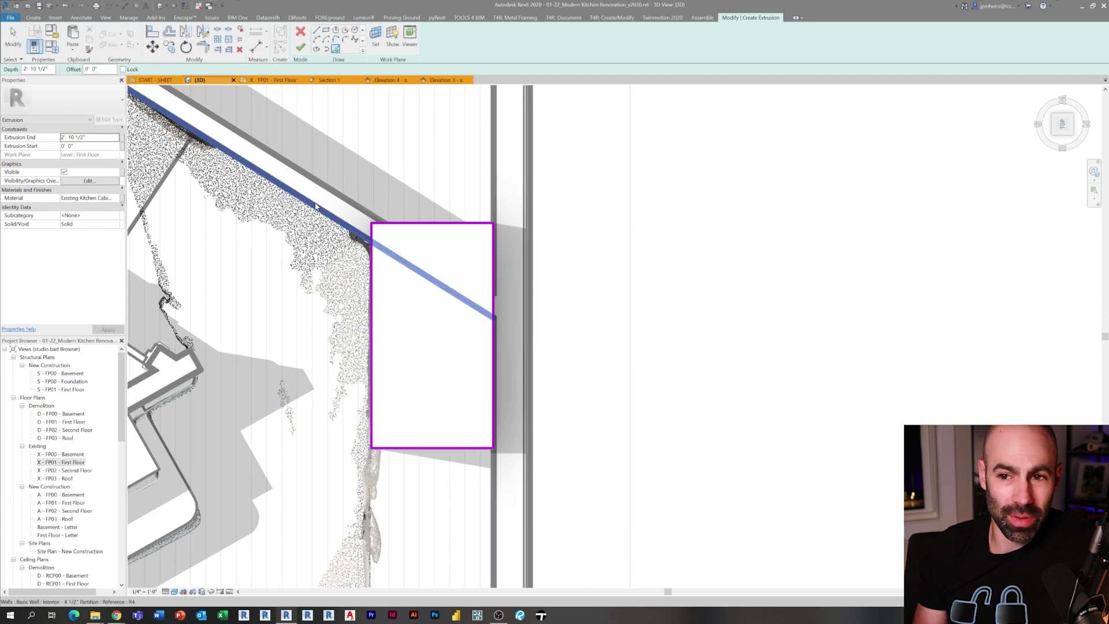
{"action": "left_click", "coordinate": [389, 258]}
{"action": "key", "text": "Escape"}
{"action": "left_click", "coordinate": [452, 222]}
{"action": "key", "text": "Delete"}
{"action": "scroll", "coordinate": [435, 174], "scroll_direction": "down", "scroll_amount": 1}
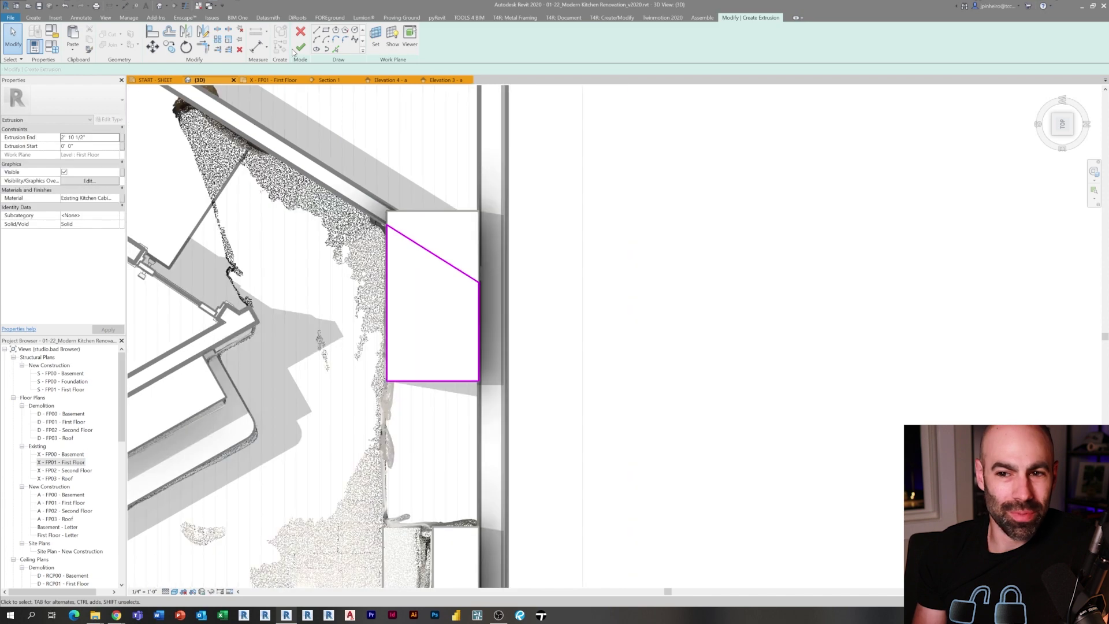
{"action": "left_click", "coordinate": [301, 48]}
- Replace the old rectangular tall cabinet with the angled extrusion raised to full height and finish the in-place casework
{"action": "left_click", "coordinate": [454, 212]}
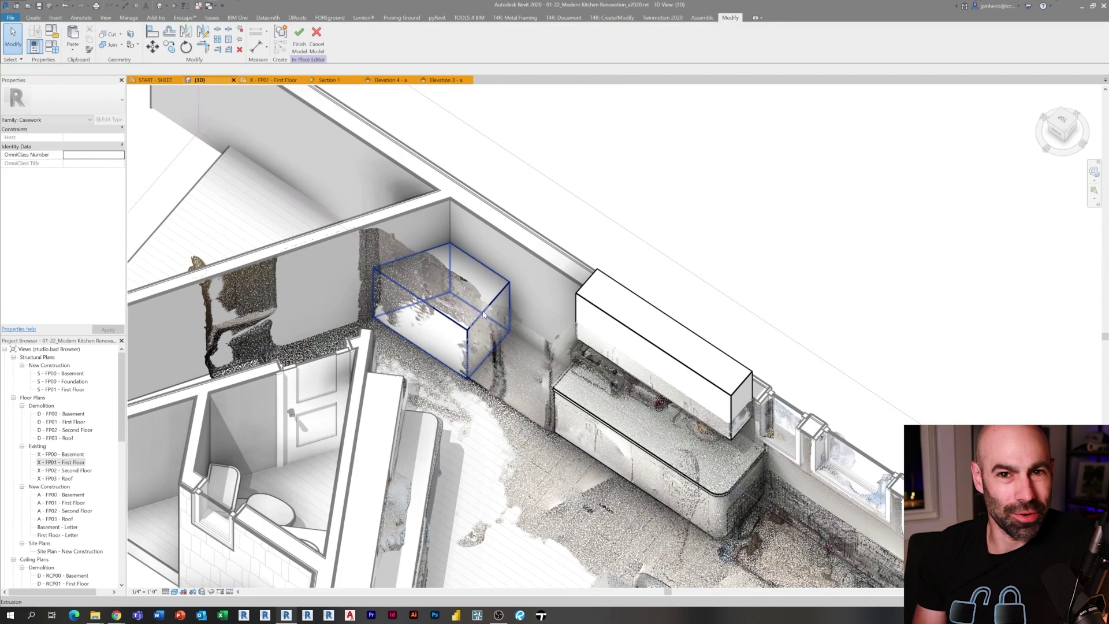
{"action": "key", "text": "Escape"}
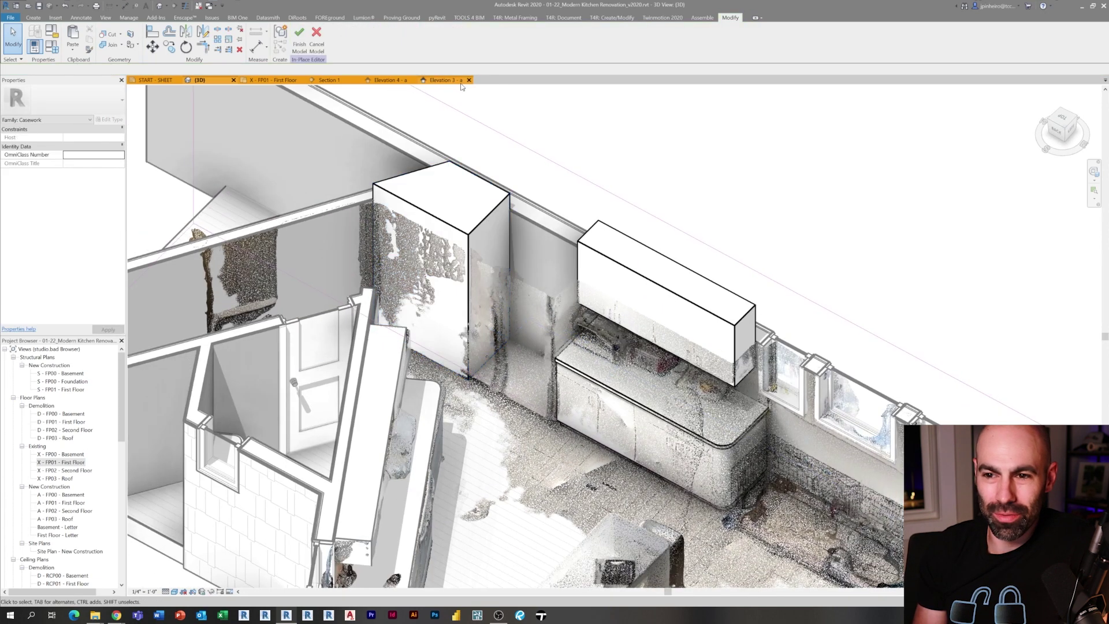
{"action": "left_click", "coordinate": [445, 80]}
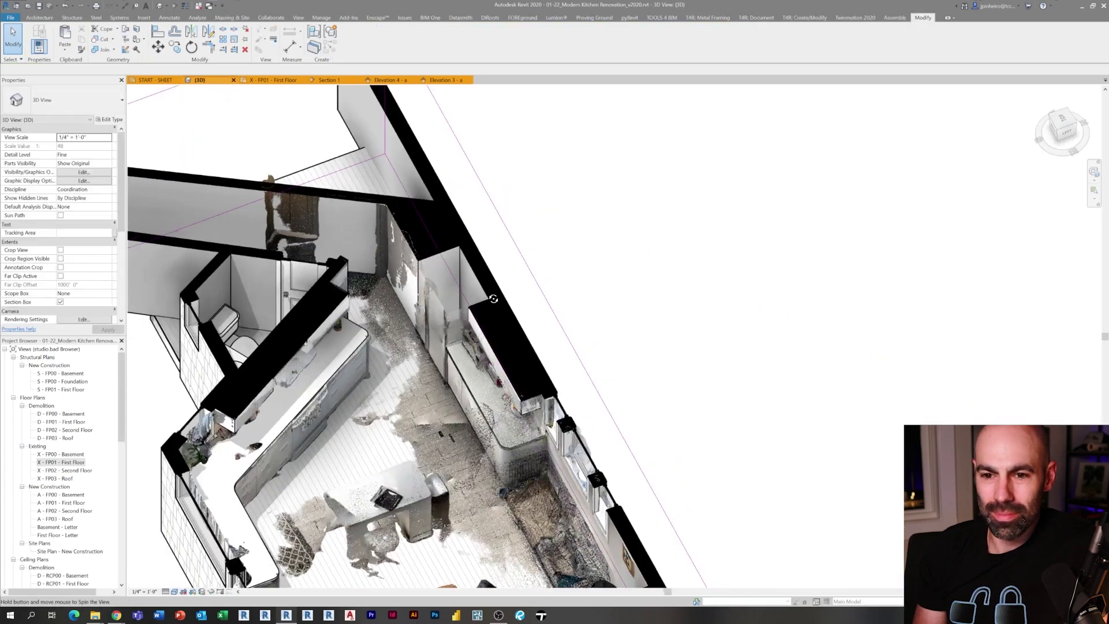
{"action": "middle_click_drag", "start_coordinate": [577, 231], "coordinate": [546, 302], "text": "shift"}
{"action": "scroll", "coordinate": [559, 359], "scroll_direction": "up", "scroll_amount": 3}
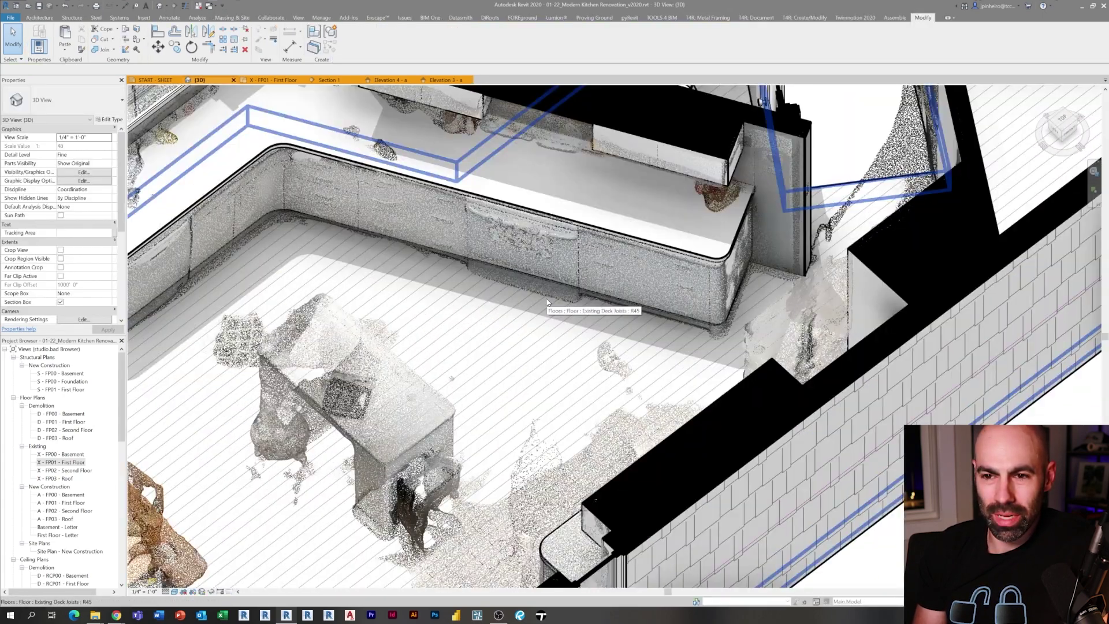
- Open the existing X - FP01 First Floor plan at the kitchen island's point cloud
{"action": "double_click", "coordinate": [74, 463]}
{"action": "scroll", "coordinate": [446, 242], "scroll_direction": "down", "scroll_amount": 2}
{"action": "middle_click_drag", "start_coordinate": [446, 243], "coordinate": [445, 381]}
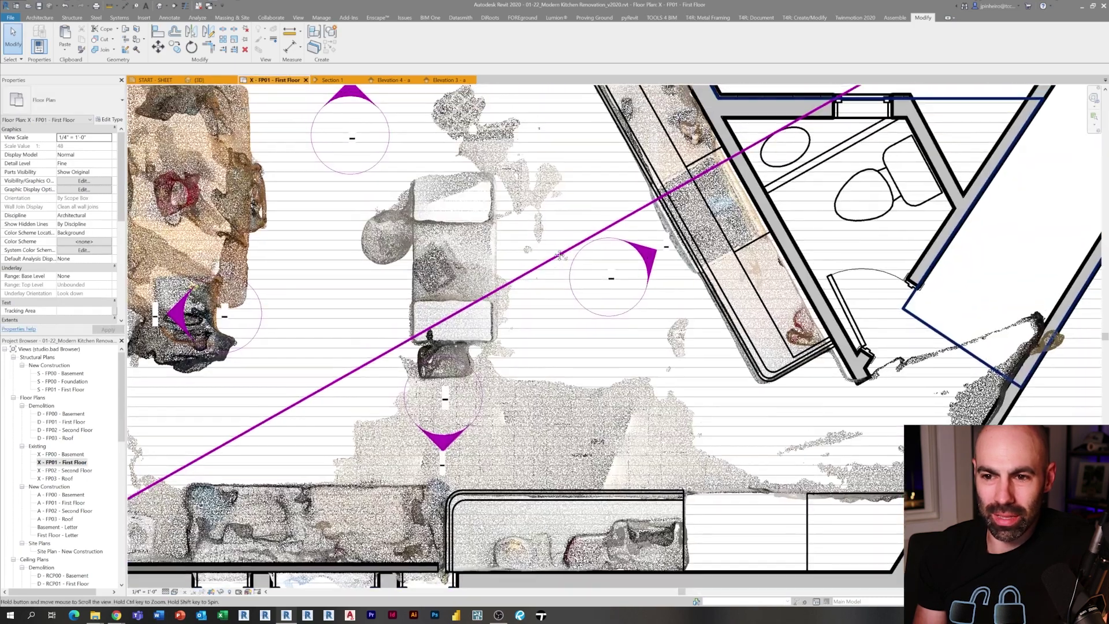
{"action": "scroll", "coordinate": [500, 199], "scroll_direction": "up", "scroll_amount": 3}
{"action": "scroll", "coordinate": [562, 312], "scroll_direction": "down", "scroll_amount": 1}
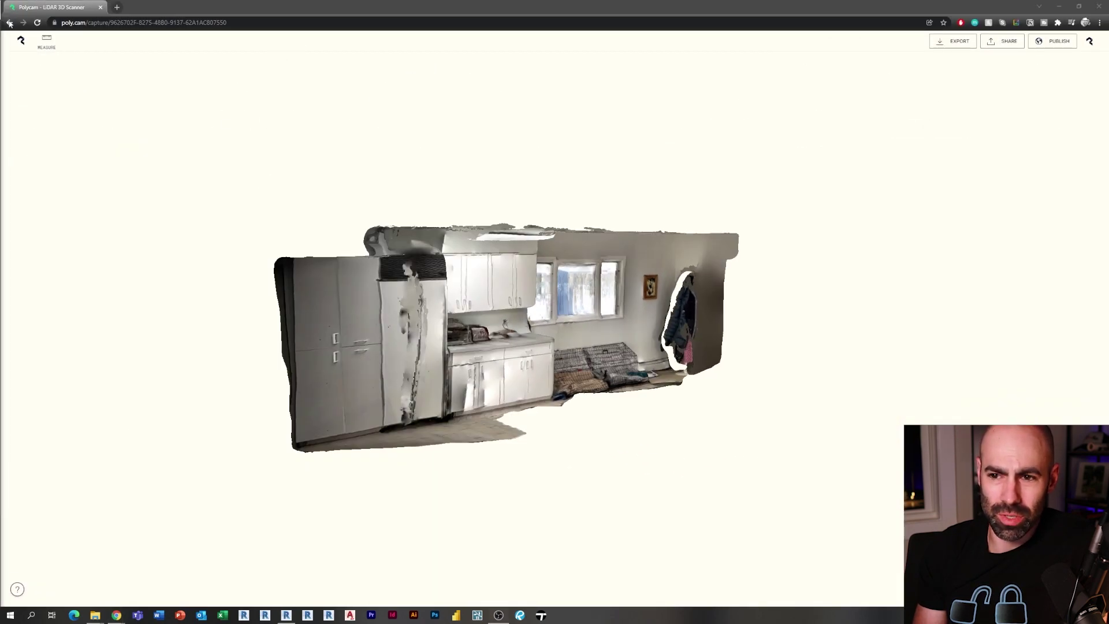
- Switch to Polycam's capture list and open "Whole Kitchen Scan" to examine the kitchen island
{"action": "left_click", "coordinate": [9, 23]}
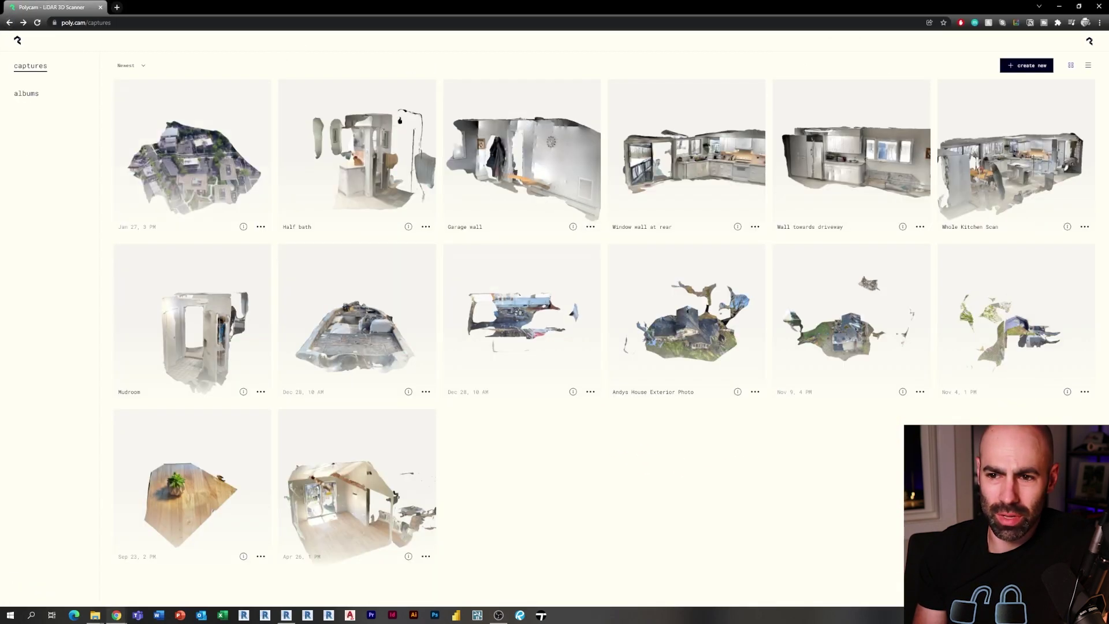
{"action": "left_click", "coordinate": [958, 166]}
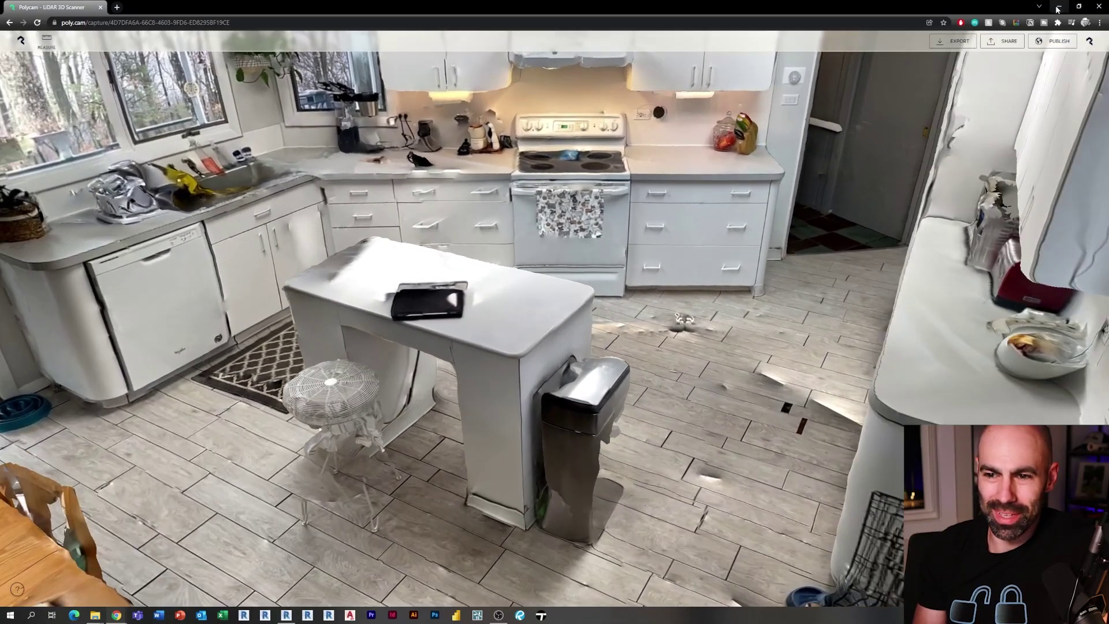
{"action": "left_click", "coordinate": [1057, 7]}
- Back in Revit, create a new in-place model in the Casework category named "Existing Kitchen Cabin"
{"action": "scroll", "coordinate": [661, 330], "scroll_direction": "down", "scroll_amount": 2}
{"action": "left_click", "coordinate": [764, 242]}
{"action": "key", "text": "c"}
{"action": "key", "text": "s"}
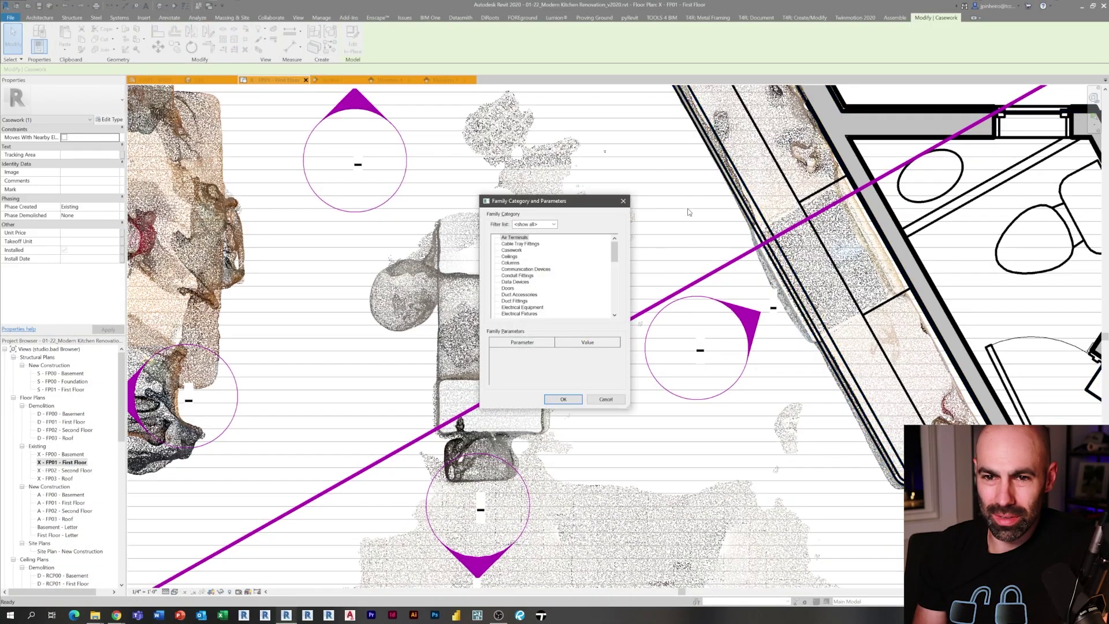
{"action": "left_click", "coordinate": [562, 400]}
{"action": "type", "text": "Existing Kitchen Cabin"}
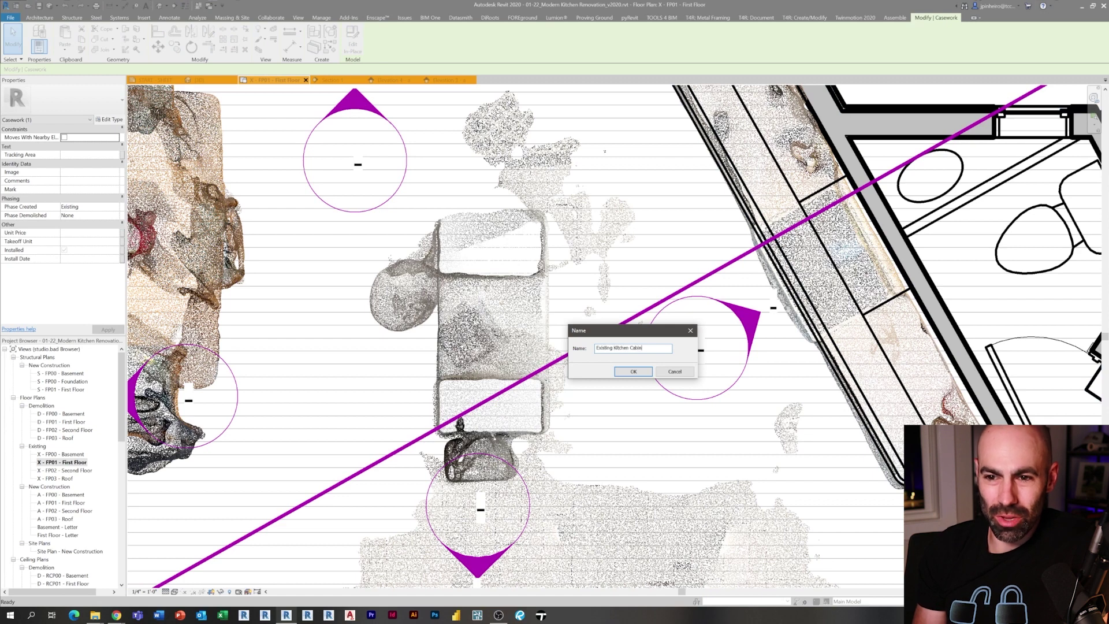
{"action": "key", "text": "Return"}
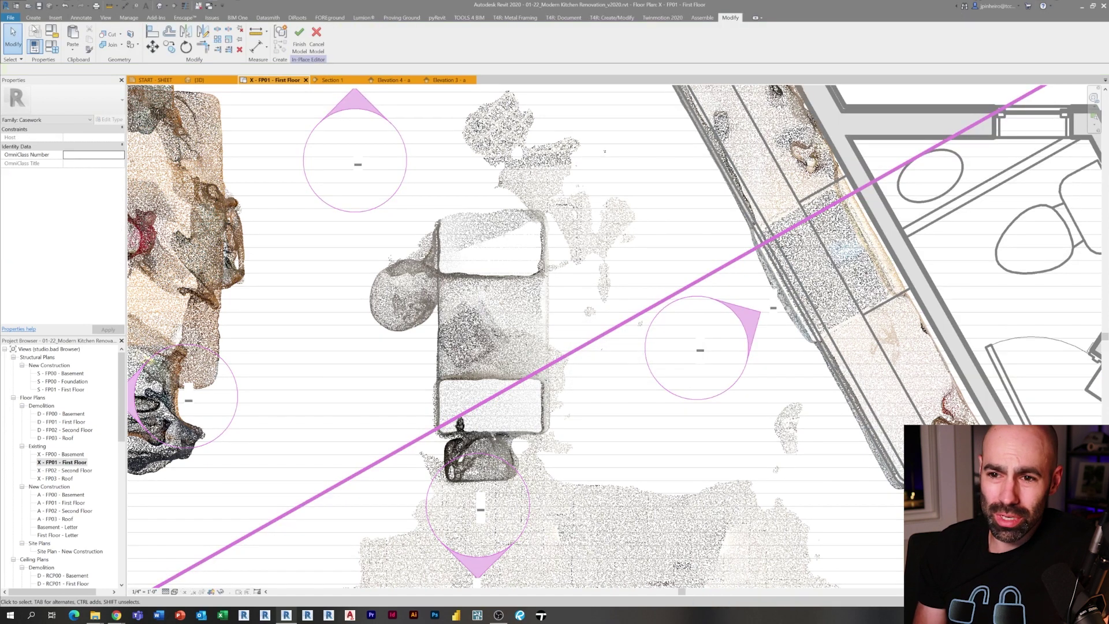
- Start an extrusion and sketch a rectangle about 4' 6" long around the kitchen island in the point cloud
{"action": "left_click", "coordinate": [32, 17]}
{"action": "left_click", "coordinate": [78, 37]}
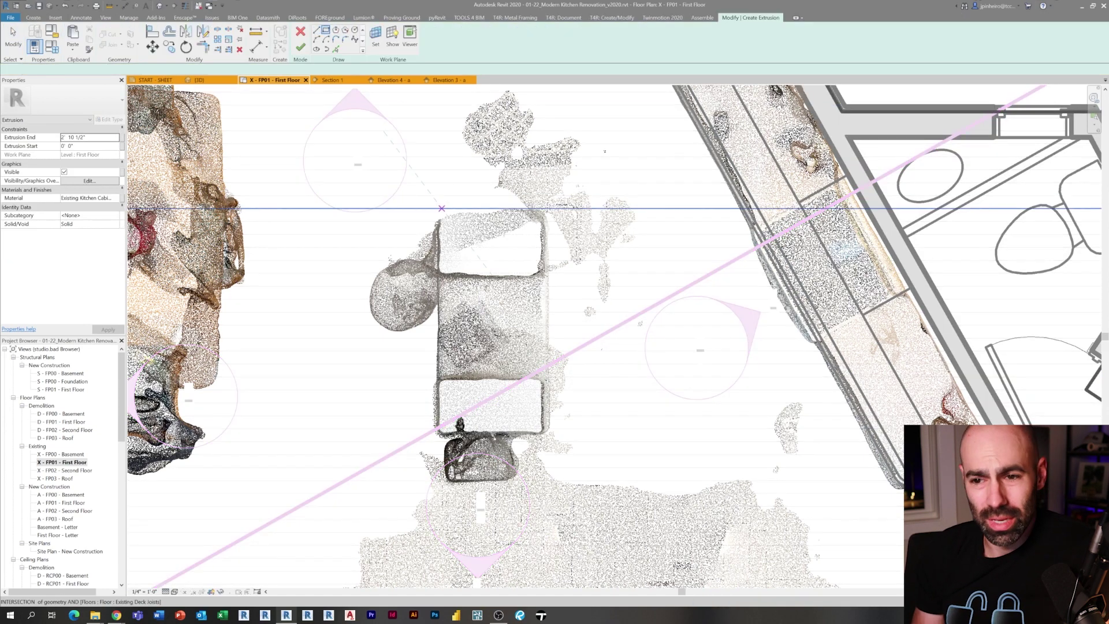
{"action": "left_click", "coordinate": [436, 445]}
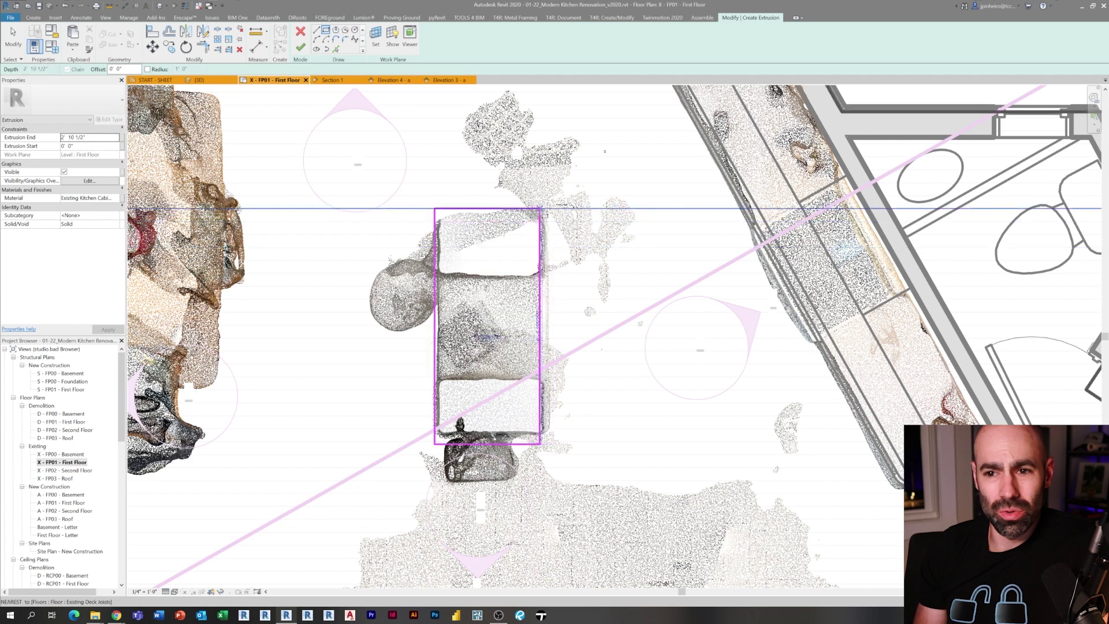
{"action": "left_click", "coordinate": [541, 209]}
{"action": "scroll", "coordinate": [551, 303], "scroll_direction": "up", "scroll_amount": 2}
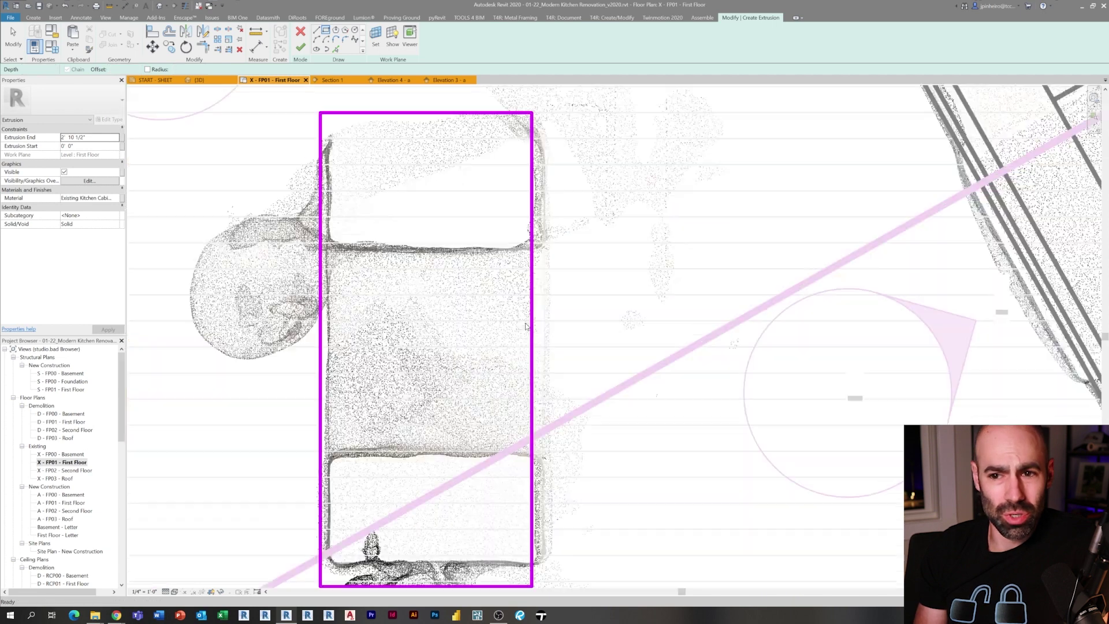
{"action": "key", "text": "Escape"}
- Adjust the island outline to about 2' 1" wide and nudge its edges into alignment with the scanned island
{"action": "left_click", "coordinate": [532, 333]}
{"action": "left_click_drag", "start_coordinate": [555, 319], "coordinate": [547, 322]}
{"action": "scroll", "coordinate": [502, 304], "scroll_direction": "down", "scroll_amount": 1}
{"action": "left_click", "coordinate": [365, 331]}
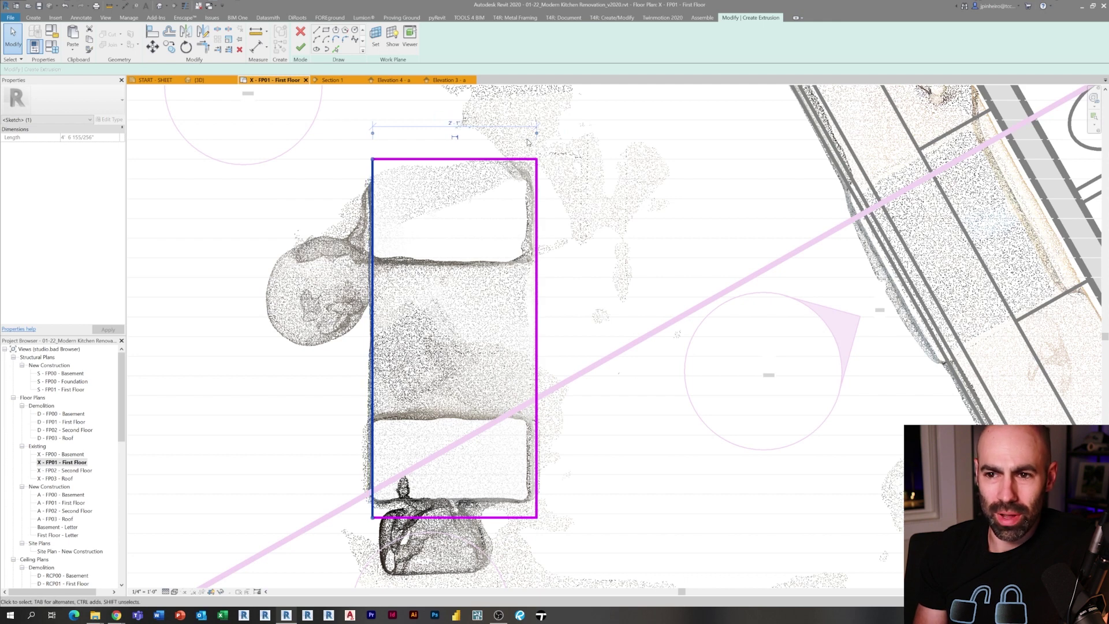
{"action": "key", "text": "Tab"}
{"action": "left_click", "coordinate": [534, 224]}
{"action": "left_click", "coordinate": [509, 160]}
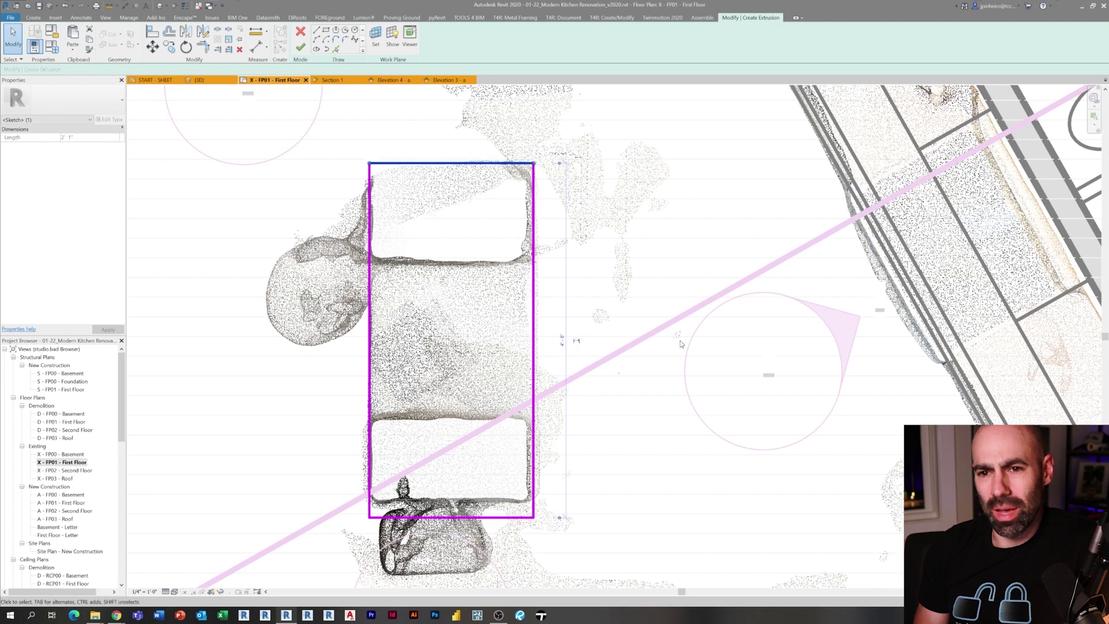
{"action": "key", "text": "Tab"}
{"action": "left_click", "coordinate": [529, 385]}
{"action": "key", "text": "Up"}
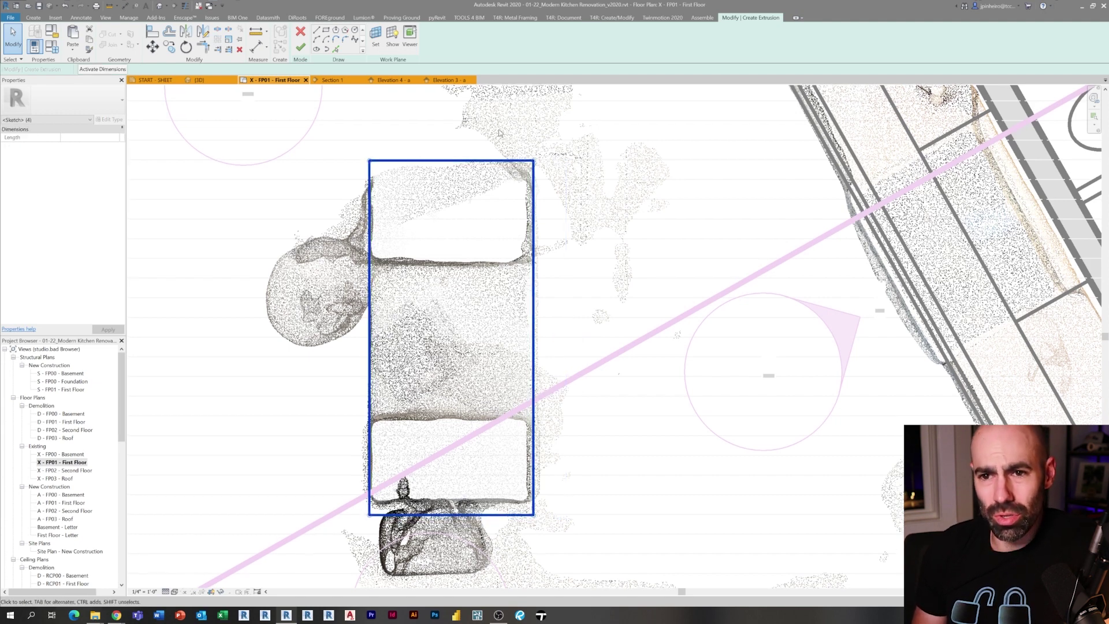
{"action": "left_click", "coordinate": [344, 39]}
{"action": "scroll", "coordinate": [459, 190], "scroll_direction": "up", "scroll_amount": 2}
{"action": "left_click", "coordinate": [321, 166]}
{"action": "left_click", "coordinate": [338, 145]}
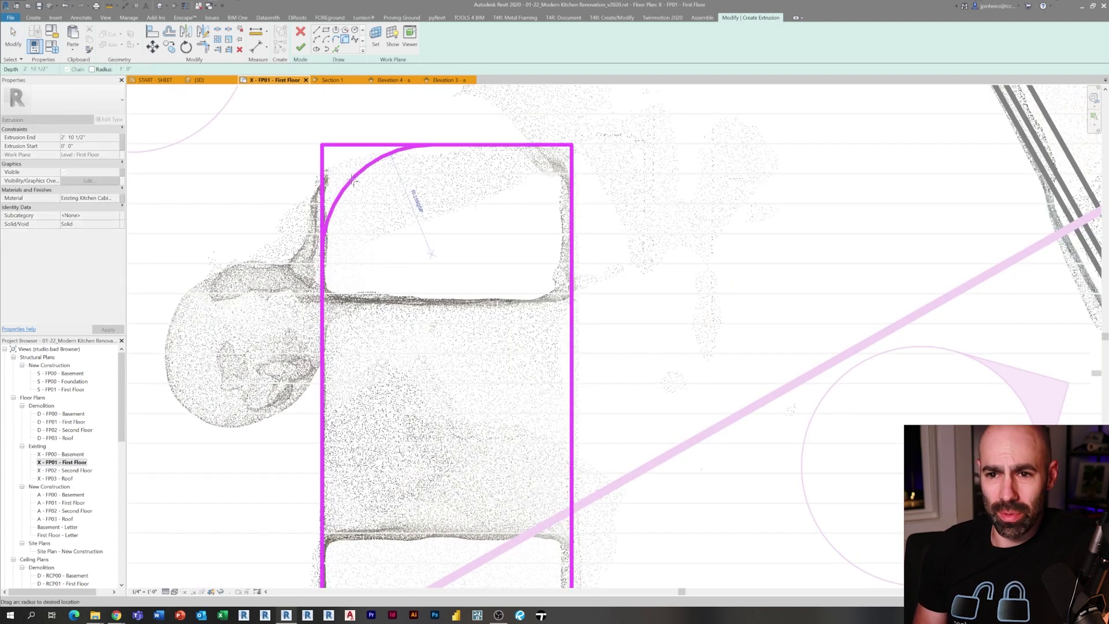
{"action": "key", "text": "Escape"}
{"action": "key", "text": "Escape"}
{"action": "scroll", "coordinate": [327, 150], "scroll_direction": "up", "scroll_amount": 2}
{"action": "middle_click_drag", "start_coordinate": [329, 153], "coordinate": [352, 240]}
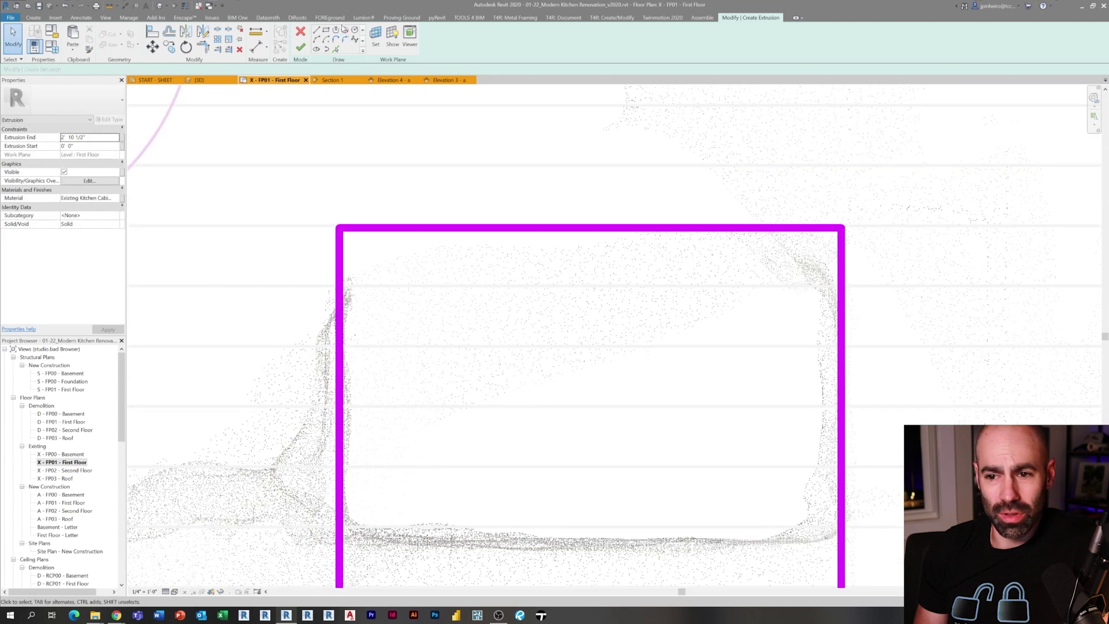
{"action": "left_click", "coordinate": [350, 226]}
{"action": "left_click", "coordinate": [340, 240]}
{"action": "scroll", "coordinate": [351, 233], "scroll_direction": "up", "scroll_amount": 2}
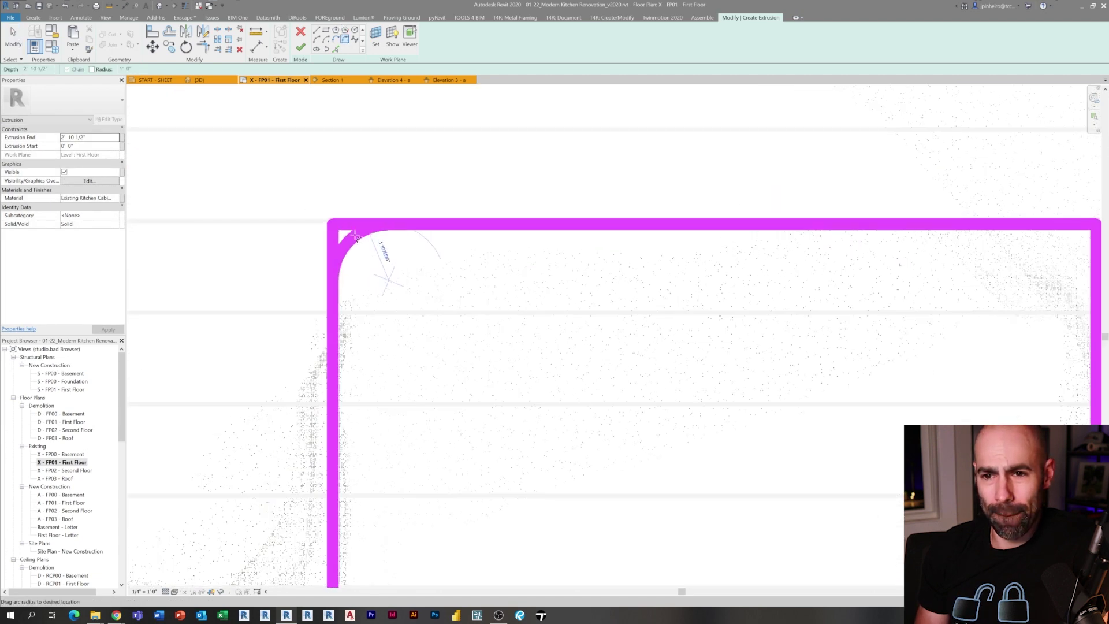
{"action": "key", "text": "Escape"}
{"action": "scroll", "coordinate": [354, 235], "scroll_direction": "down", "scroll_amount": 4}
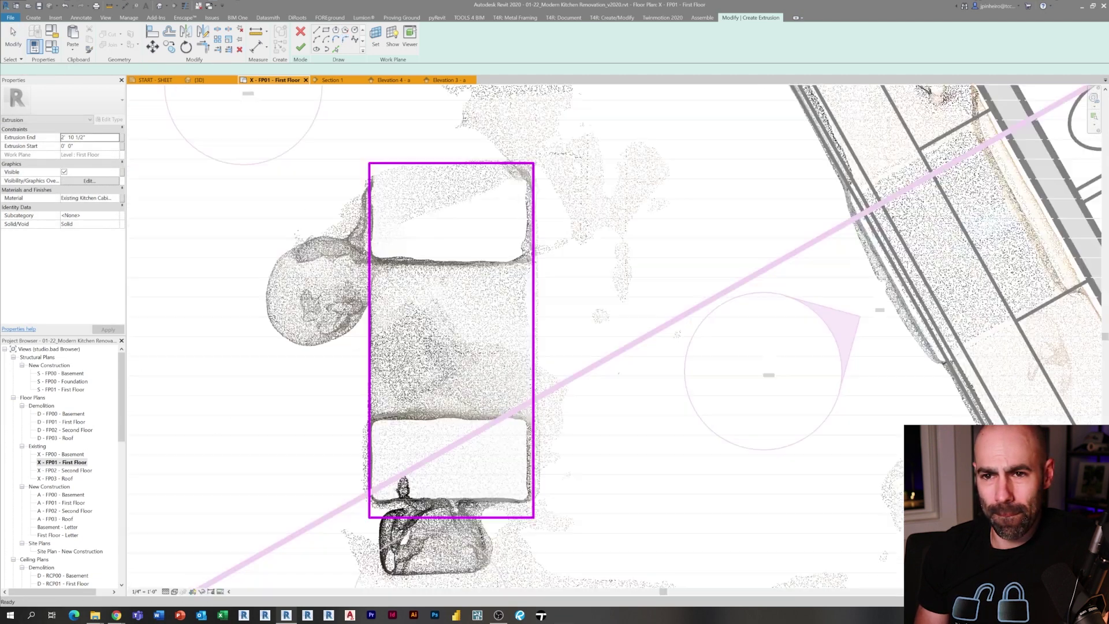
- Round the island outline's upper-left corner with a small fillet arc and adjust the arc's radius
{"action": "scroll", "coordinate": [356, 116], "scroll_direction": "up", "scroll_amount": 3}
{"action": "key", "text": "Escape"}
{"action": "left_click", "coordinate": [375, 292]}
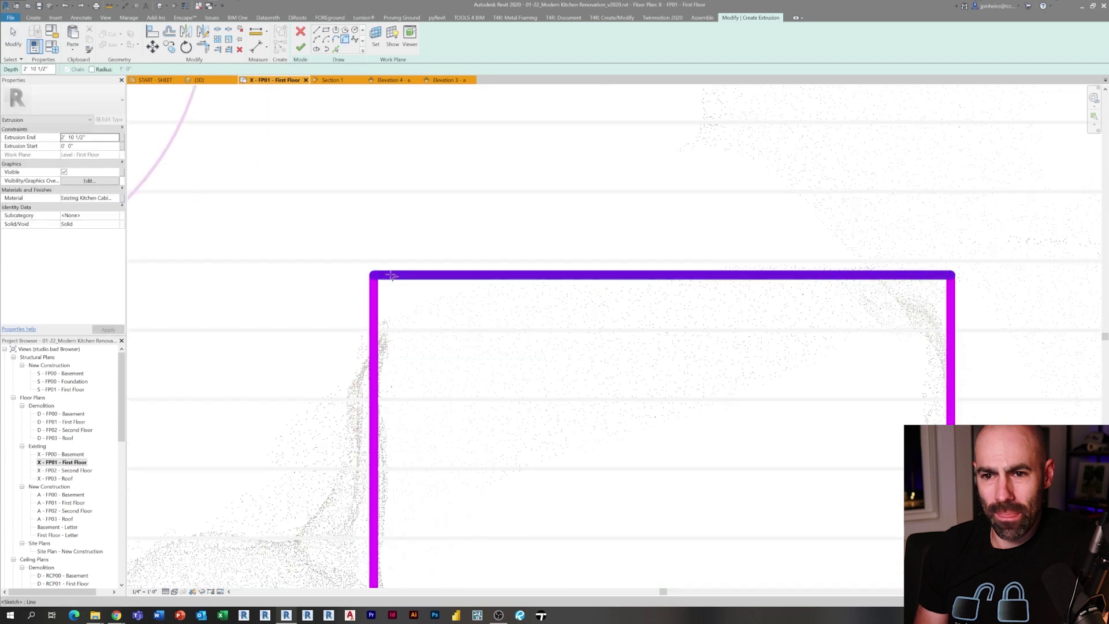
{"action": "left_click", "coordinate": [387, 278]}
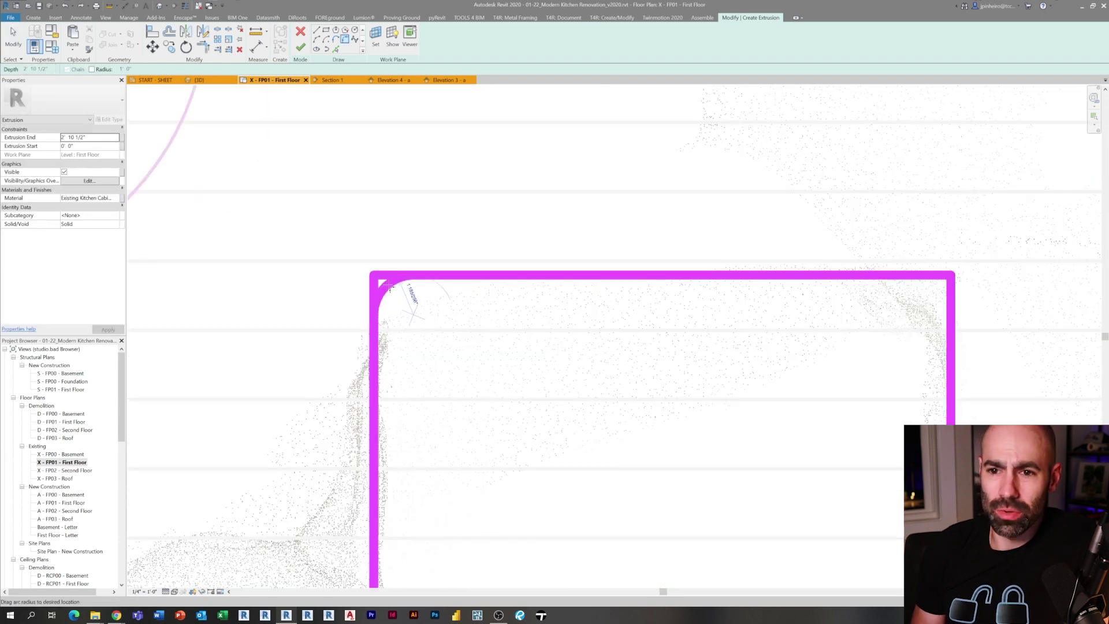
{"action": "left_click", "coordinate": [390, 287]}
{"action": "key", "text": "Escape"}
{"action": "middle_click_drag", "start_coordinate": [567, 299], "coordinate": [511, 277]}
{"action": "left_click", "coordinate": [335, 262]}
{"action": "left_click", "coordinate": [346, 281]}
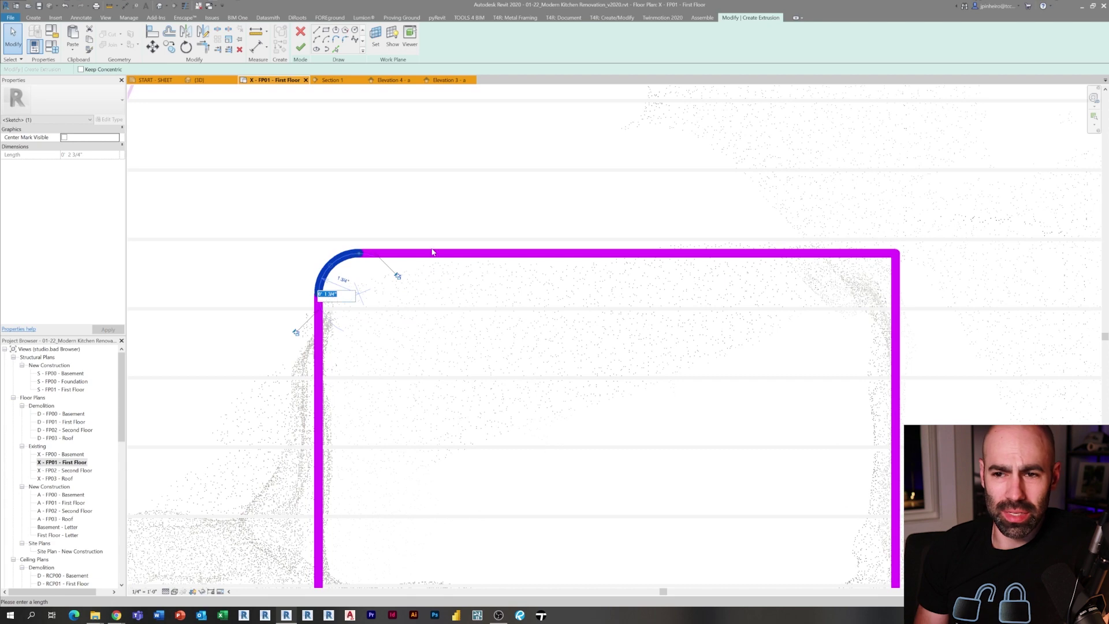
{"action": "key", "text": "BackSpace"}
{"action": "key", "text": "Return"}
{"action": "key", "text": "Return"}
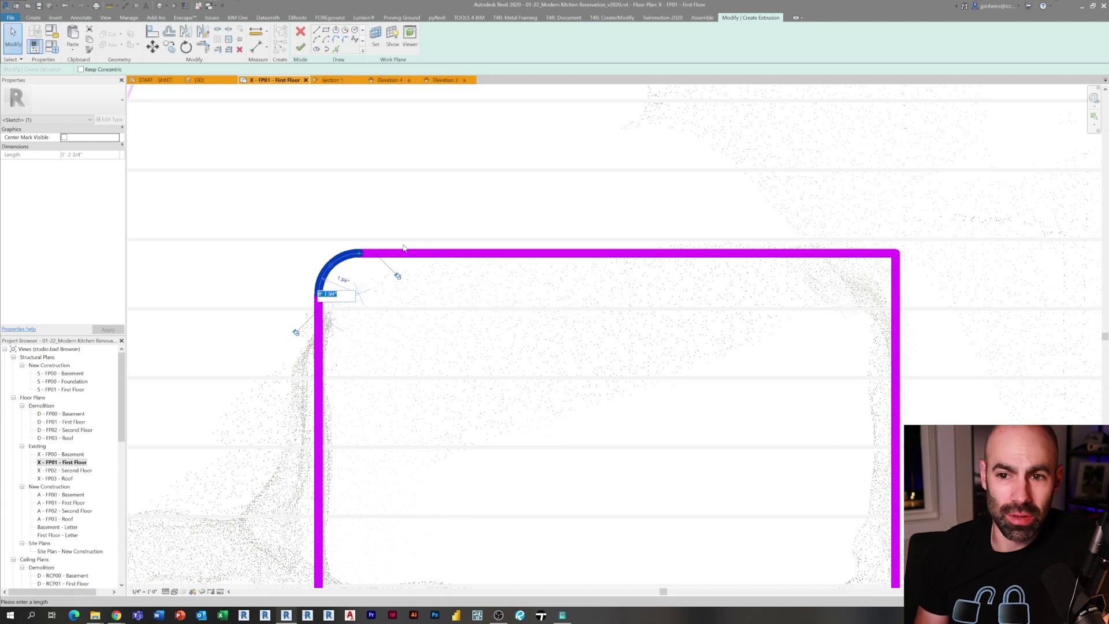
{"action": "key", "text": "Escape"}
{"action": "scroll", "coordinate": [403, 248], "scroll_direction": "down", "scroll_amount": 2}
{"action": "middle_click_drag", "start_coordinate": [747, 313], "coordinate": [564, 259]}
{"action": "scroll", "coordinate": [663, 277], "scroll_direction": "down", "scroll_amount": 1}
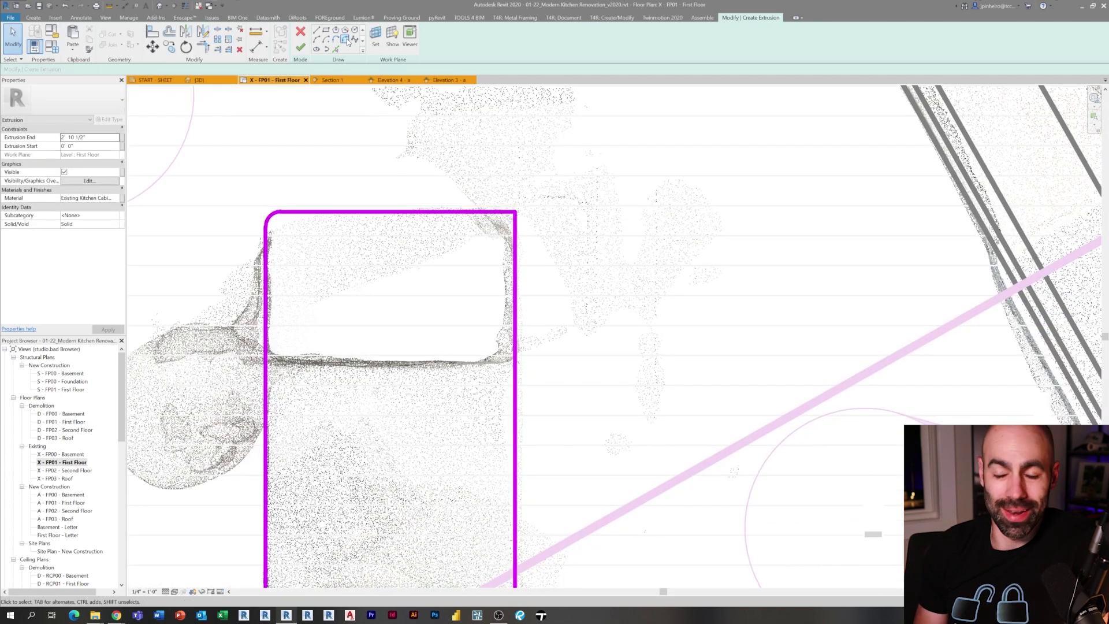
{"action": "left_click", "coordinate": [347, 39]}
{"action": "scroll", "coordinate": [483, 207], "scroll_direction": "up", "scroll_amount": 2}
{"action": "key", "text": "Escape"}
{"action": "scroll", "coordinate": [535, 217], "scroll_direction": "down", "scroll_amount": 2}
- Mirror the upper-left corner arc to the upper-right corner about the island's vertical centerline, keeping the original
{"action": "left_click", "coordinate": [291, 223]}
{"action": "scroll", "coordinate": [344, 289], "scroll_direction": "down", "scroll_amount": 1}
{"action": "middle_click_drag", "start_coordinate": [344, 289], "coordinate": [322, 185]}
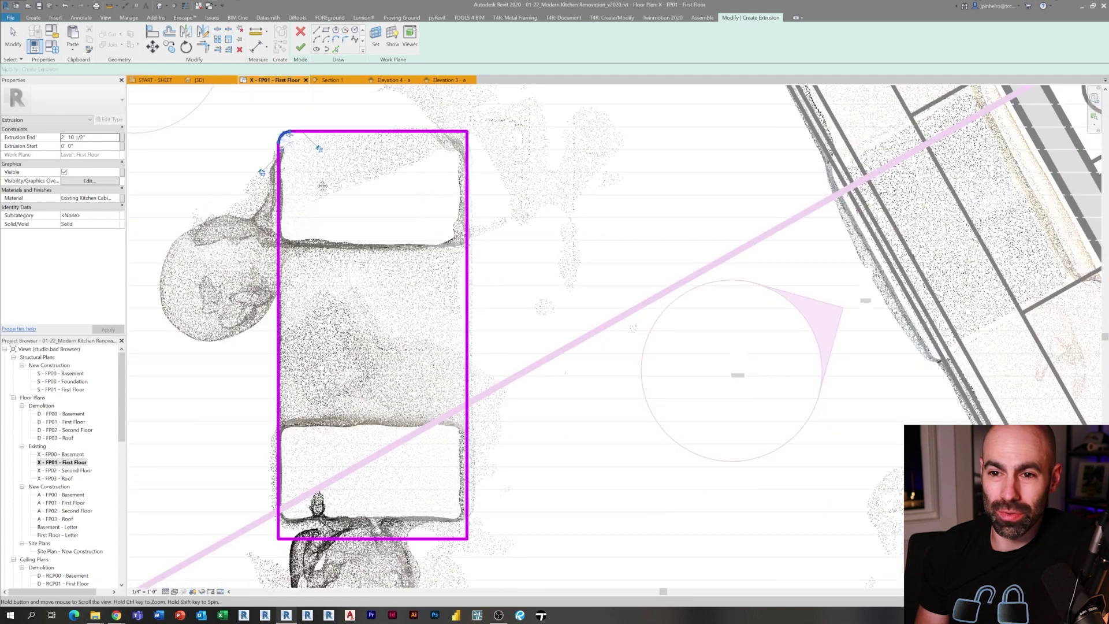
{"action": "key", "text": "d"}
{"action": "key", "text": "m"}
{"action": "key", "text": "Escape"}
{"action": "key", "text": "Escape"}
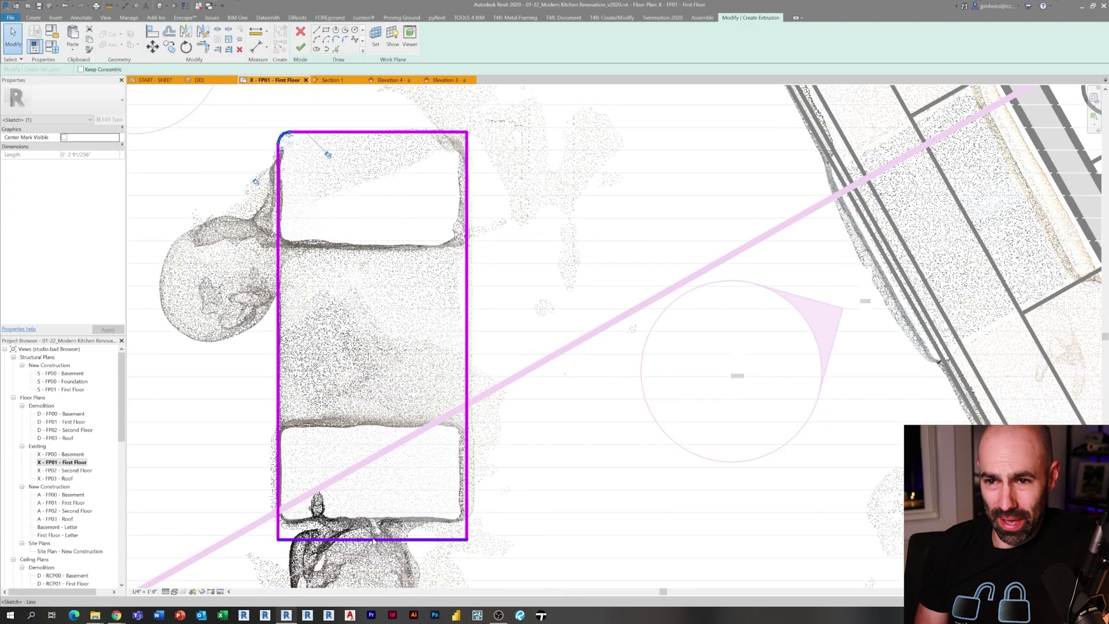
{"action": "key", "text": "d"}
{"action": "key", "text": "m"}
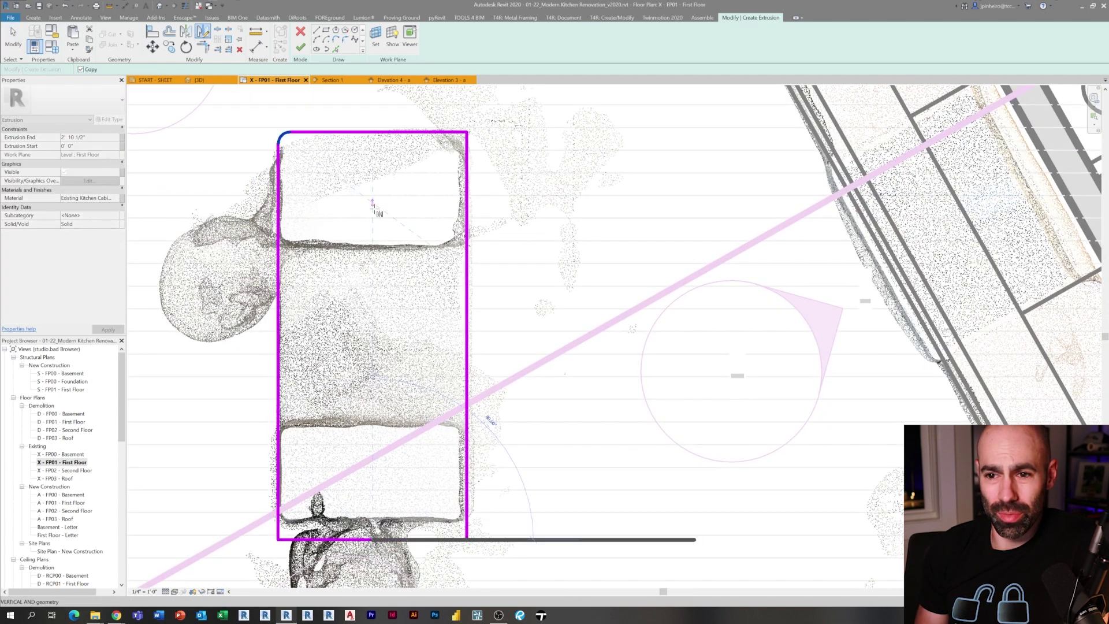
{"action": "left_click", "coordinate": [374, 212]}
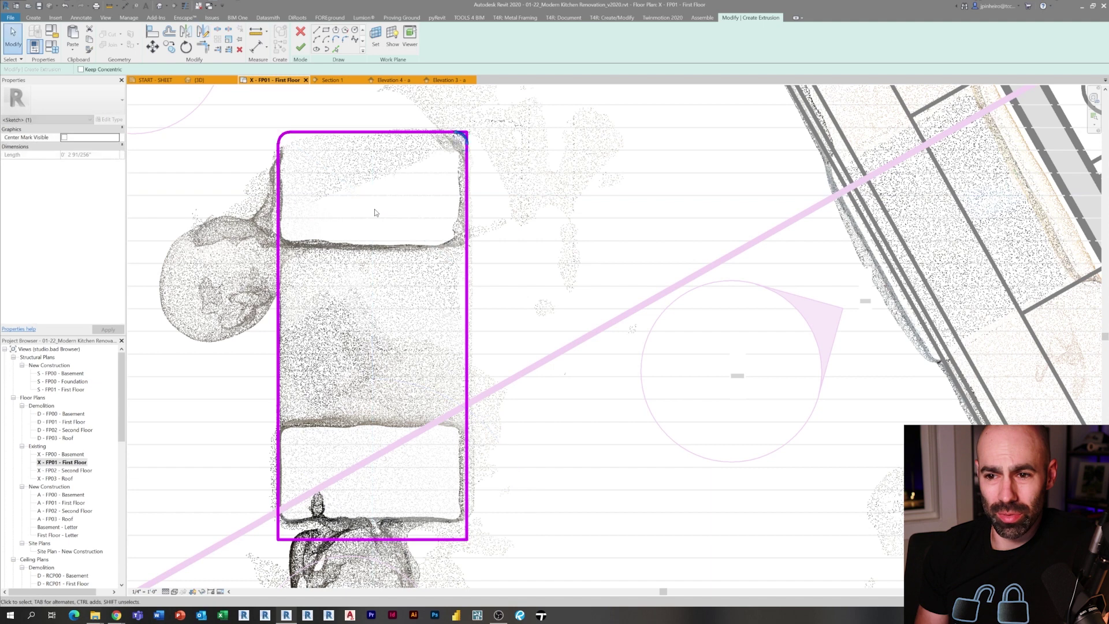
- Select both upper corner arcs and mirror them to the lower corners about the island's horizontal centerline
{"action": "right_click", "coordinate": [479, 340]}
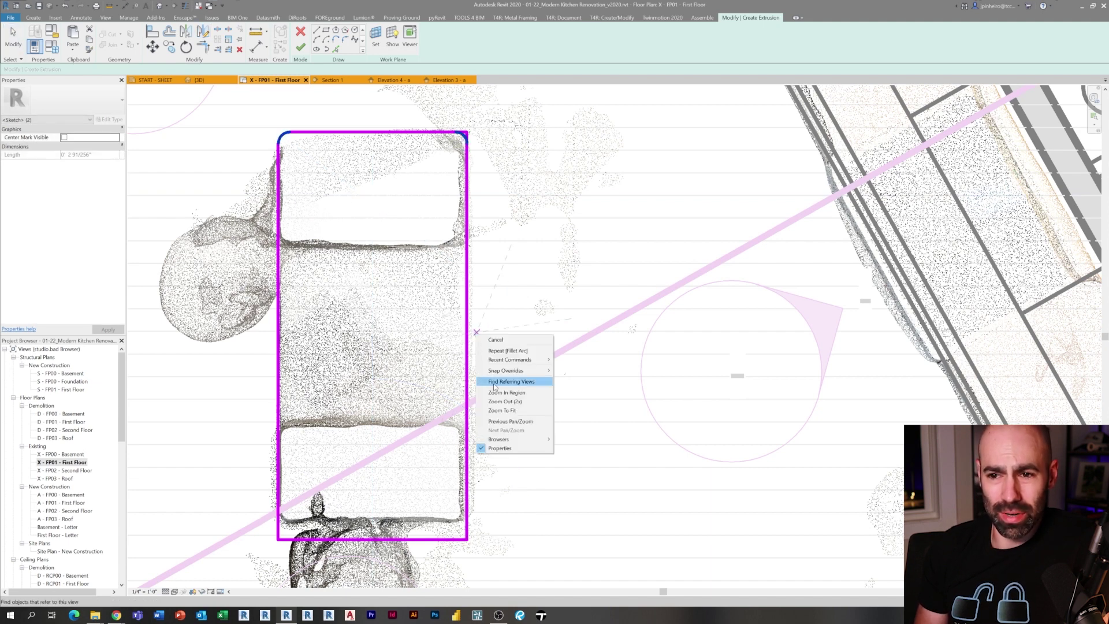
{"action": "mouse_move", "coordinate": [519, 380]}
{"action": "left_click", "coordinate": [611, 407]}
{"action": "left_click", "coordinate": [467, 335]}
{"action": "left_click", "coordinate": [523, 335]}
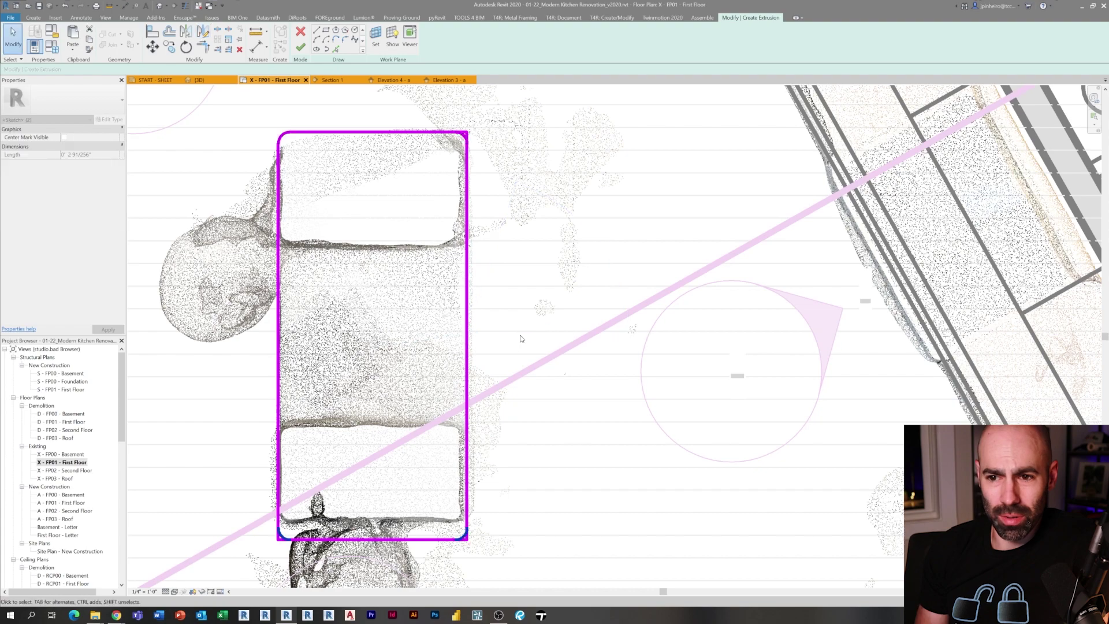
- Trim the straight edges at the island outline's upper-right corner to meet the mirrored arc
{"action": "key", "text": "t"}
{"action": "key", "text": "r"}
{"action": "scroll", "coordinate": [451, 125], "scroll_direction": "up", "scroll_amount": 3}
{"action": "left_click", "coordinate": [457, 155]}
{"action": "double_click", "coordinate": [486, 162]}
{"action": "left_click", "coordinate": [500, 186]}
{"action": "scroll", "coordinate": [554, 242], "scroll_direction": "down", "scroll_amount": 4}
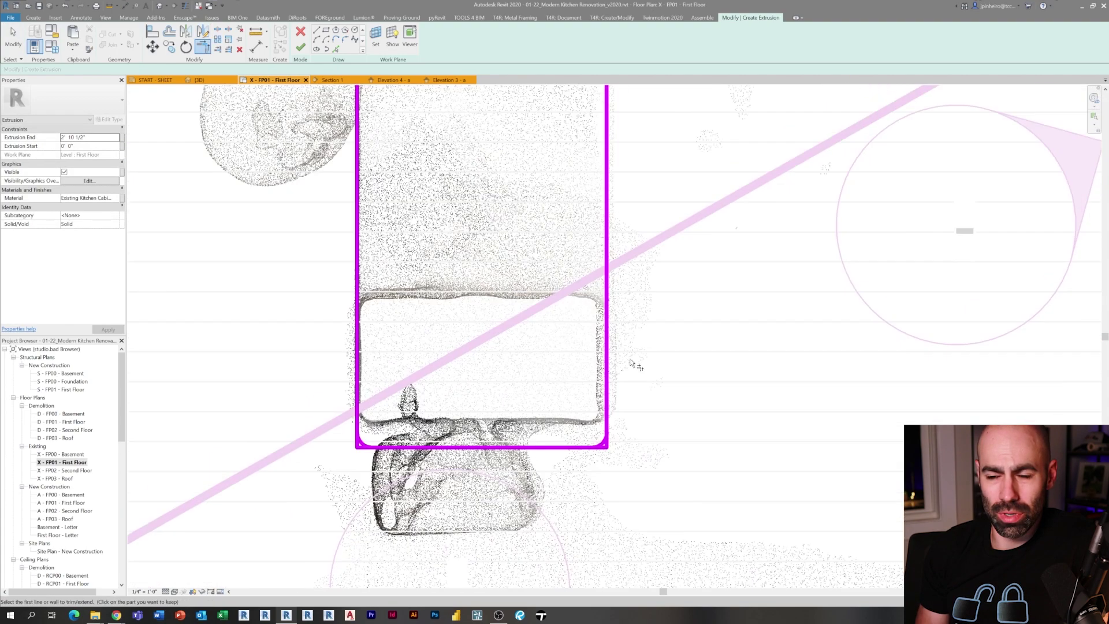
- Trim the straight edges at both lower corners to their arcs and finish the island extrusion sketch
{"action": "scroll", "coordinate": [619, 415], "scroll_direction": "up", "scroll_amount": 5}
{"action": "left_click", "coordinate": [594, 378]}
{"action": "double_click", "coordinate": [585, 411]}
{"action": "left_click", "coordinate": [542, 429]}
{"action": "scroll", "coordinate": [537, 429], "scroll_direction": "down", "scroll_amount": 2}
{"action": "middle_click_drag", "start_coordinate": [173, 424], "coordinate": [529, 435]}
{"action": "left_click", "coordinate": [529, 437]}
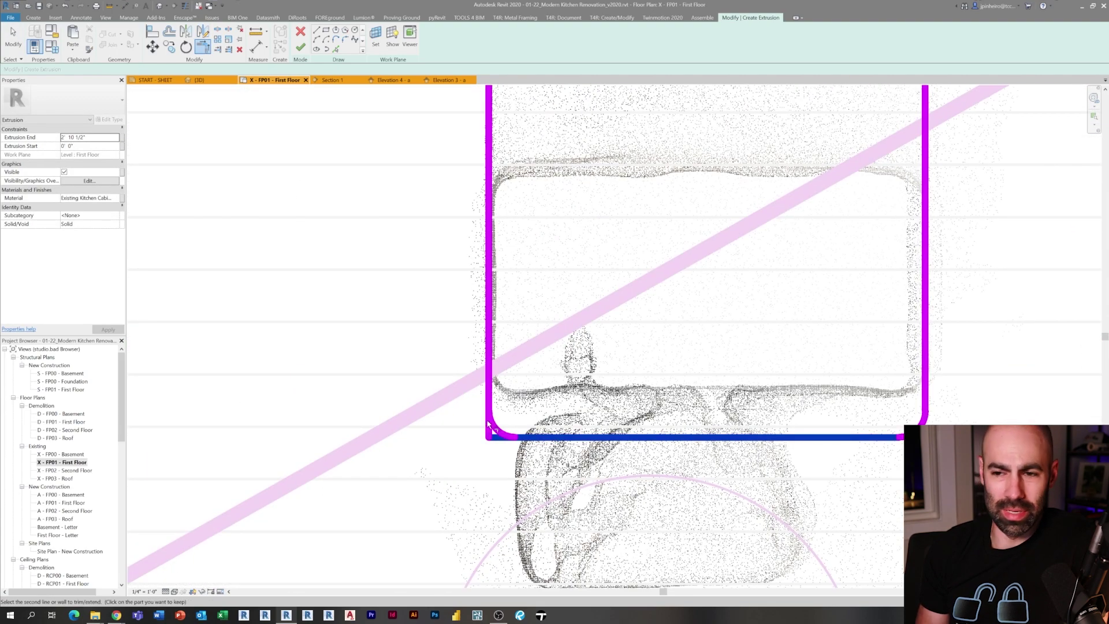
{"action": "double_click", "coordinate": [500, 430]}
{"action": "scroll", "coordinate": [490, 398], "scroll_direction": "down", "scroll_amount": 2}
{"action": "scroll", "coordinate": [515, 415], "scroll_direction": "up", "scroll_amount": 4}
{"action": "left_click", "coordinate": [453, 417]}
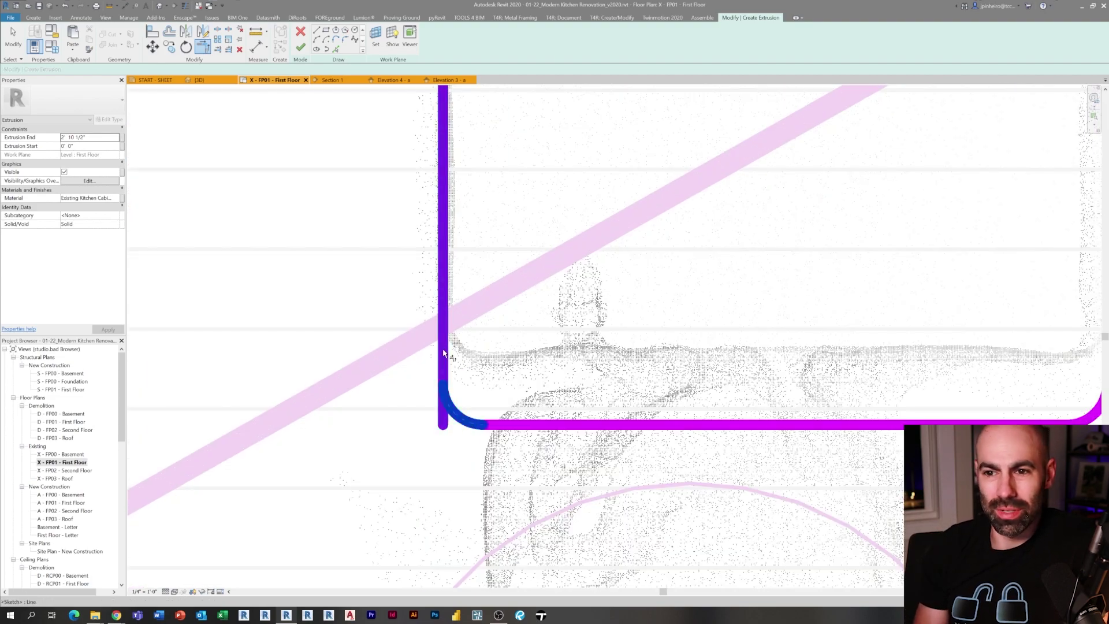
{"action": "left_click", "coordinate": [444, 352]}
{"action": "left_click", "coordinate": [300, 47]}
{"action": "scroll", "coordinate": [364, 180], "scroll_direction": "down", "scroll_amount": 5}
{"action": "key", "text": "Escape"}
{"action": "scroll", "coordinate": [448, 222], "scroll_direction": "down", "scroll_amount": 5}
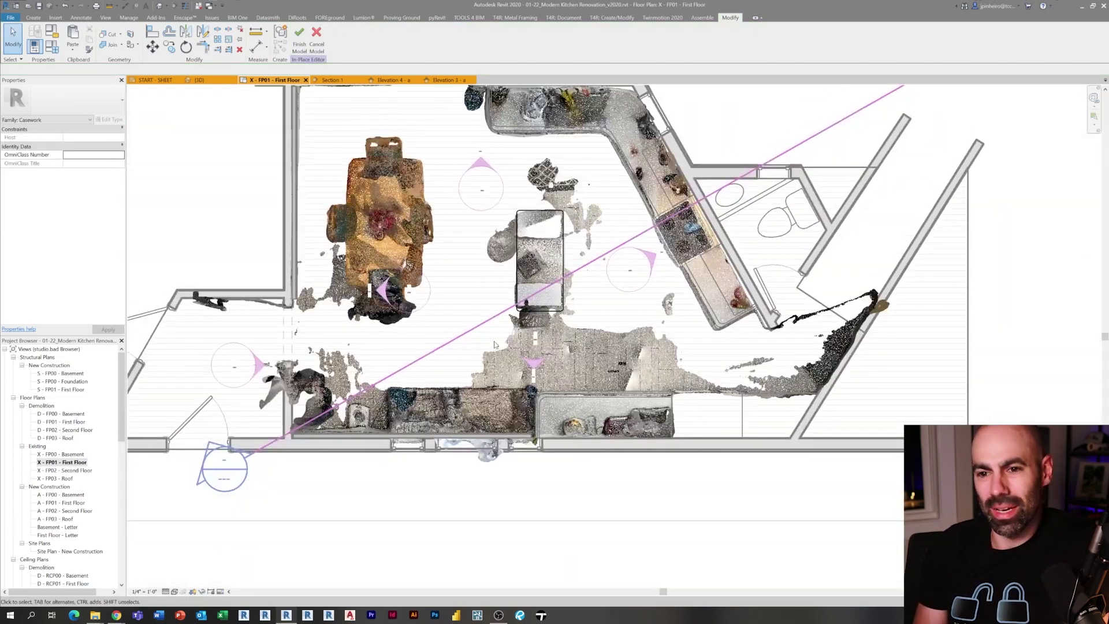
- Set the island countertop's Extrusion Start to 2' 10 1/2" and Extrusion End to 3' 0", then finish the in-place model
{"action": "scroll", "coordinate": [554, 221], "scroll_direction": "up", "scroll_amount": 2}
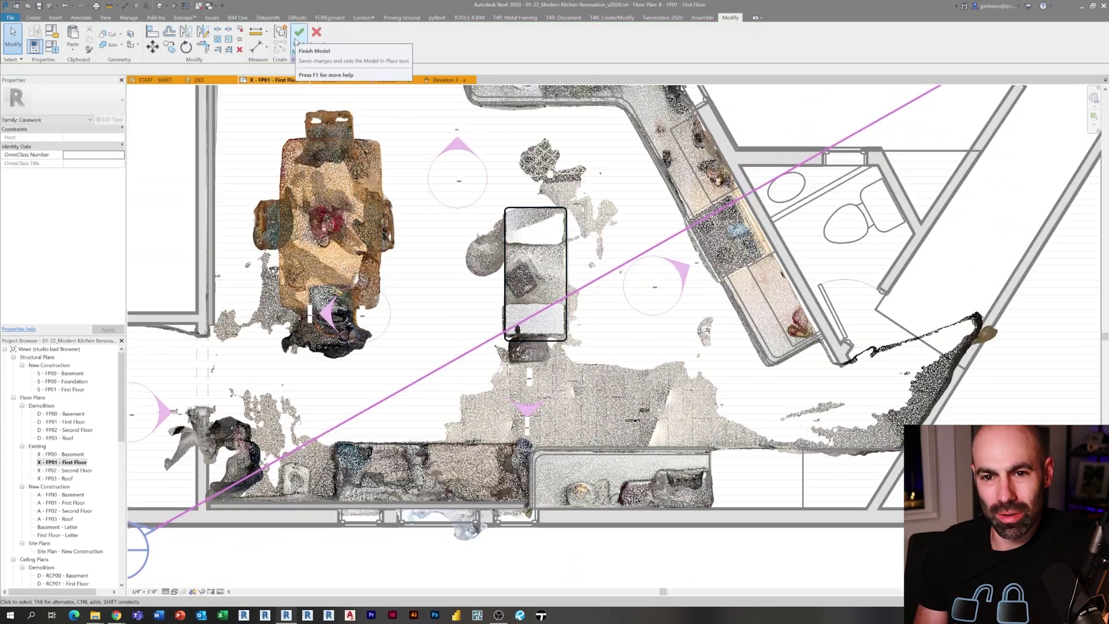
{"action": "left_click", "coordinate": [564, 234]}
{"action": "scroll", "coordinate": [554, 233], "scroll_direction": "up", "scroll_amount": 3}
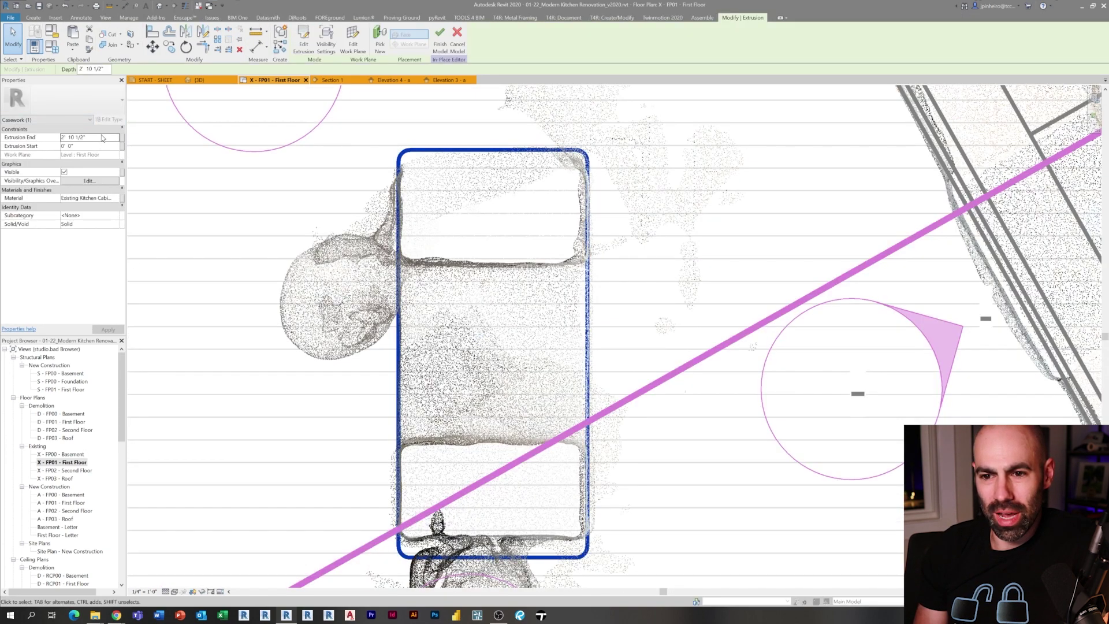
{"action": "key", "text": "Return"}
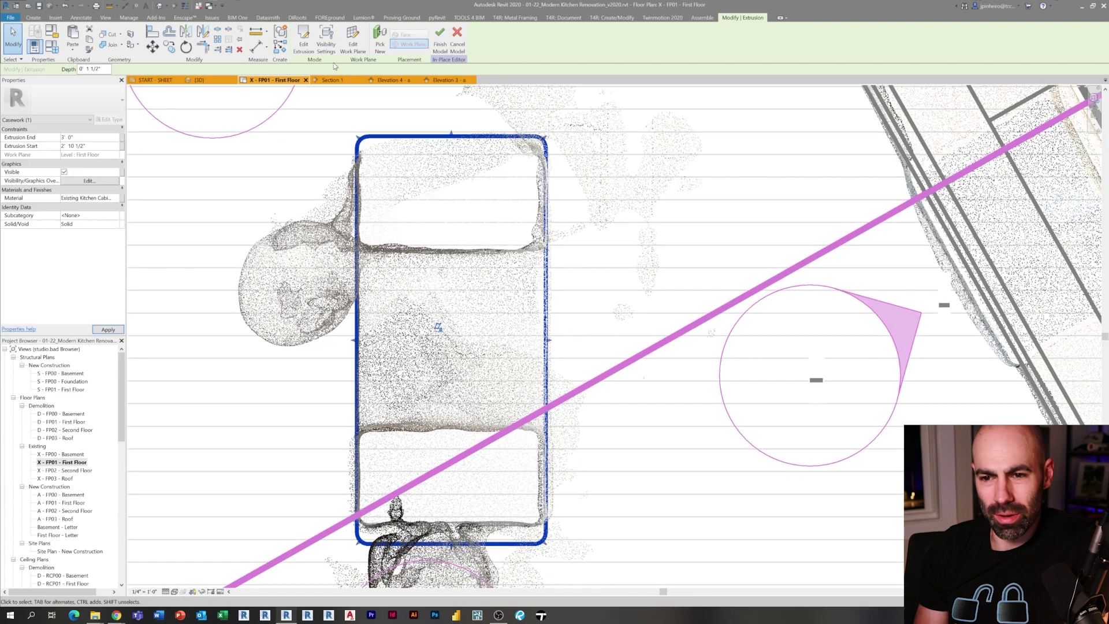
{"action": "left_click", "coordinate": [440, 44]}
- Inspect the island countertop against the point cloud from a low angle in the 3D view
{"action": "left_click", "coordinate": [194, 80]}
{"action": "scroll", "coordinate": [383, 460], "scroll_direction": "up", "scroll_amount": 3}
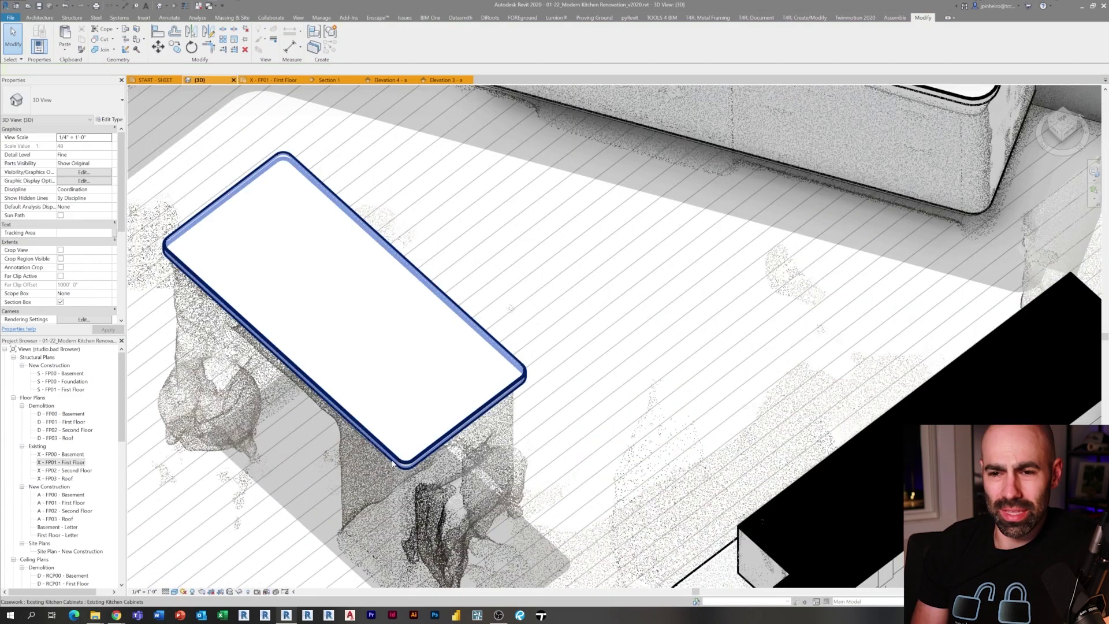
{"action": "left_click", "coordinate": [388, 460]}
{"action": "middle_click_drag", "start_coordinate": [388, 460], "coordinate": [555, 370], "text": "shift"}
{"action": "key", "text": "Escape"}
- Switch to the Photos folder and open IMG_4890.JPG to examine the existing kitchen island
{"action": "left_click", "coordinate": [95, 616]}
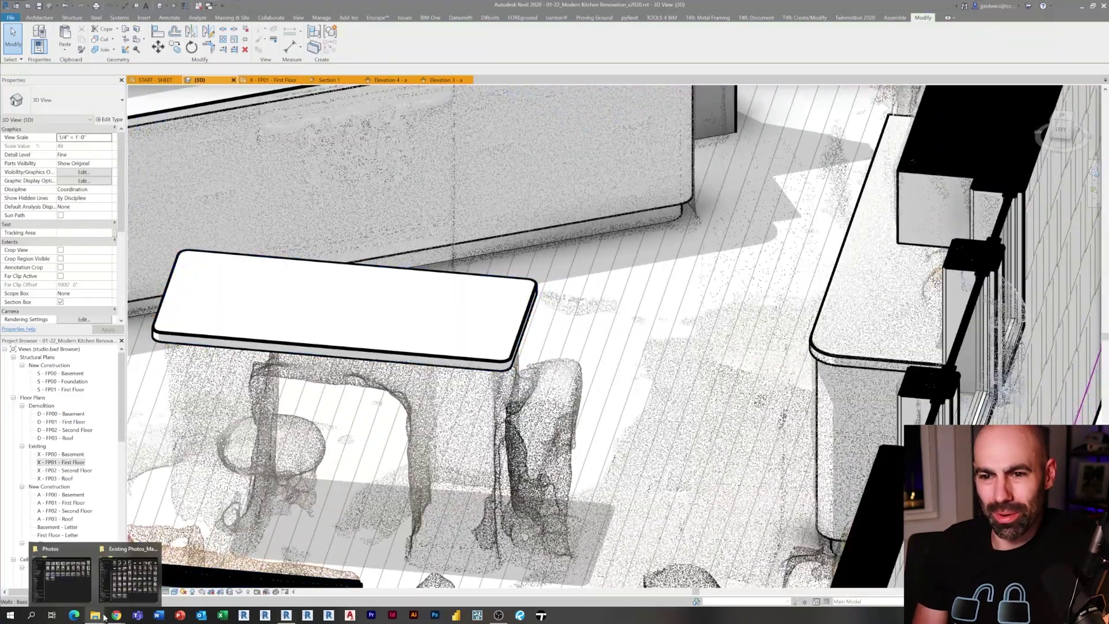
{"action": "left_click", "coordinate": [95, 616]}
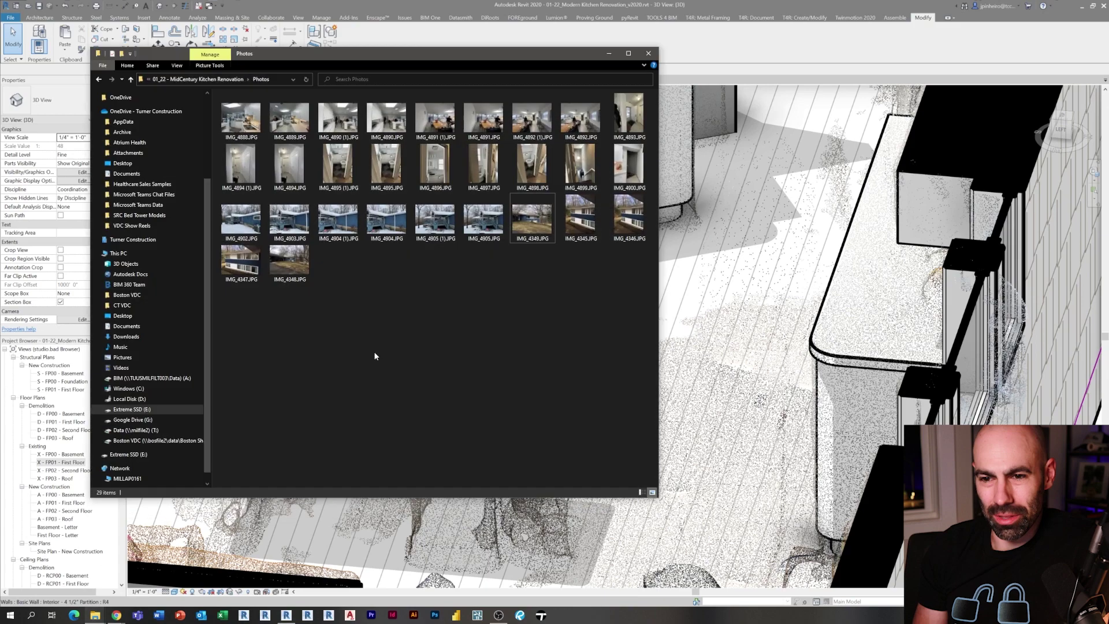
{"action": "double_click", "coordinate": [406, 112]}
{"action": "left_click", "coordinate": [1058, 7]}
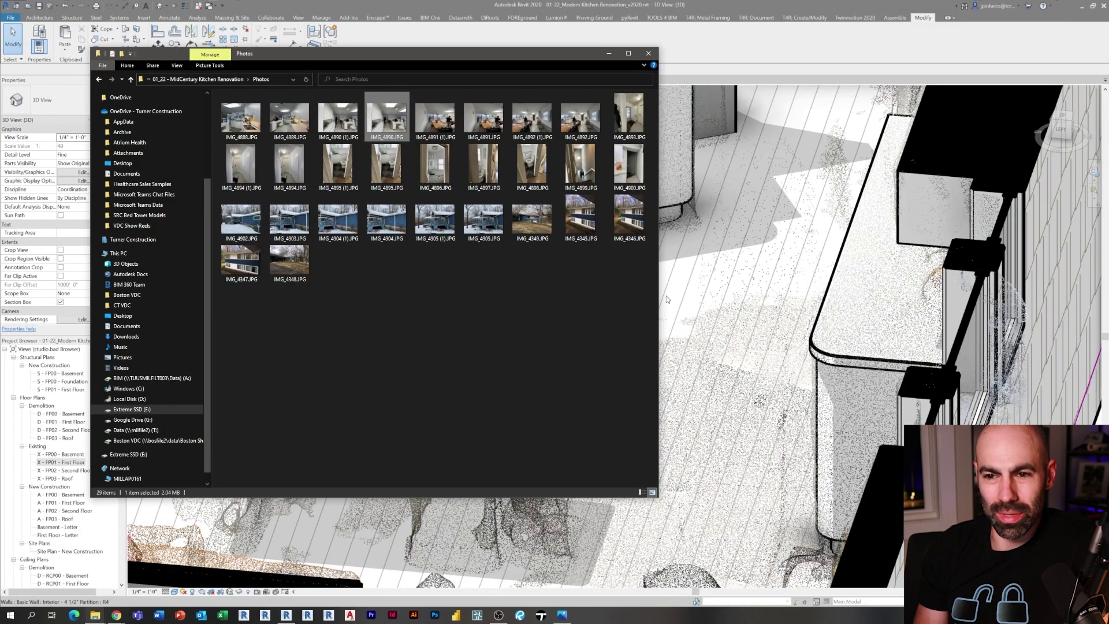
{"action": "left_click", "coordinate": [607, 51]}
- Back in Revit, reopen the X - FP01 First Floor plan around the kitchen island
{"action": "middle_click_drag", "start_coordinate": [514, 381], "coordinate": [577, 315]}
{"action": "scroll", "coordinate": [577, 315], "scroll_direction": "down", "scroll_amount": 1}
{"action": "left_click", "coordinate": [56, 463]}
{"action": "double_click", "coordinate": [58, 461]}
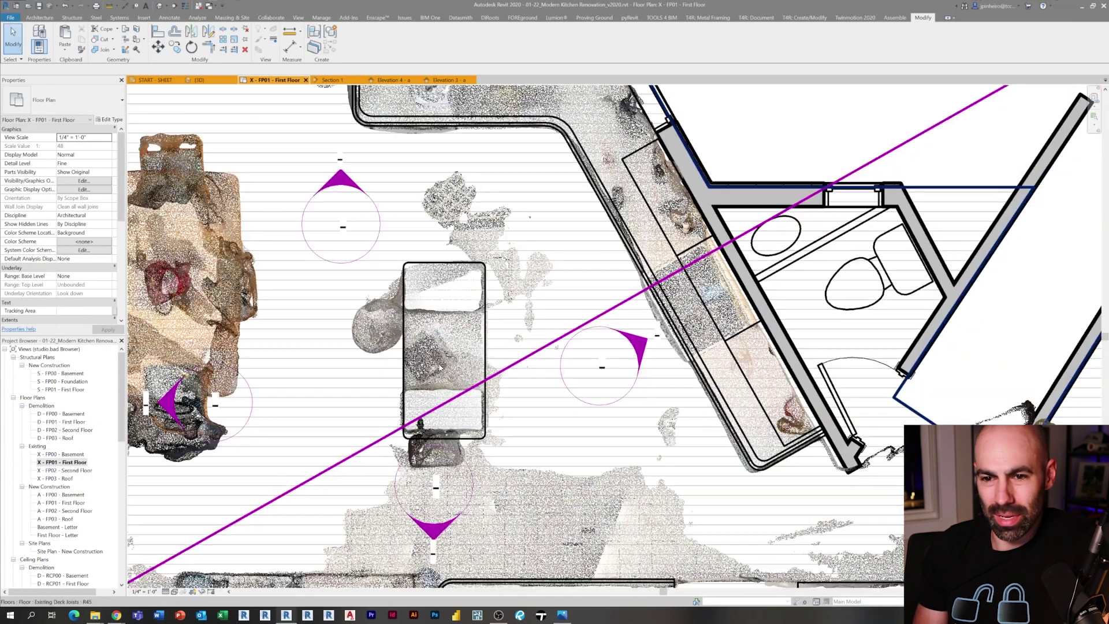
{"action": "left_click", "coordinate": [419, 376]}
{"action": "key", "text": "Escape"}
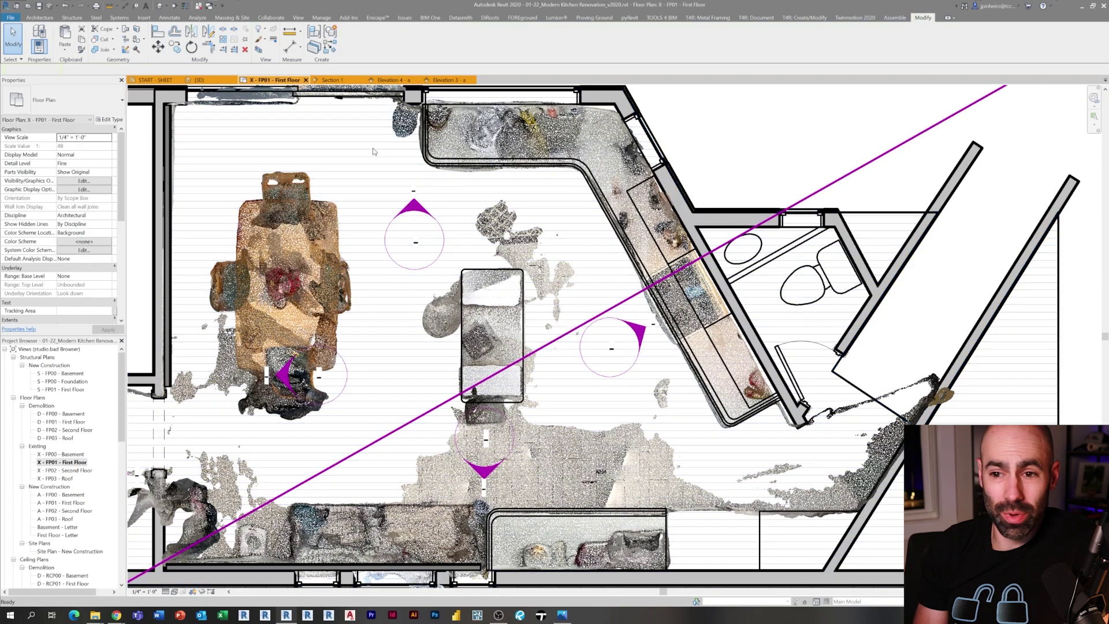
- Add an elevation facing the kitchen island to the elevation marker beside the dining table
{"action": "left_click", "coordinate": [336, 384]}
{"action": "scroll", "coordinate": [335, 385], "scroll_direction": "up", "scroll_amount": 2}
{"action": "left_click", "coordinate": [428, 367]}
{"action": "left_click", "coordinate": [363, 368]}
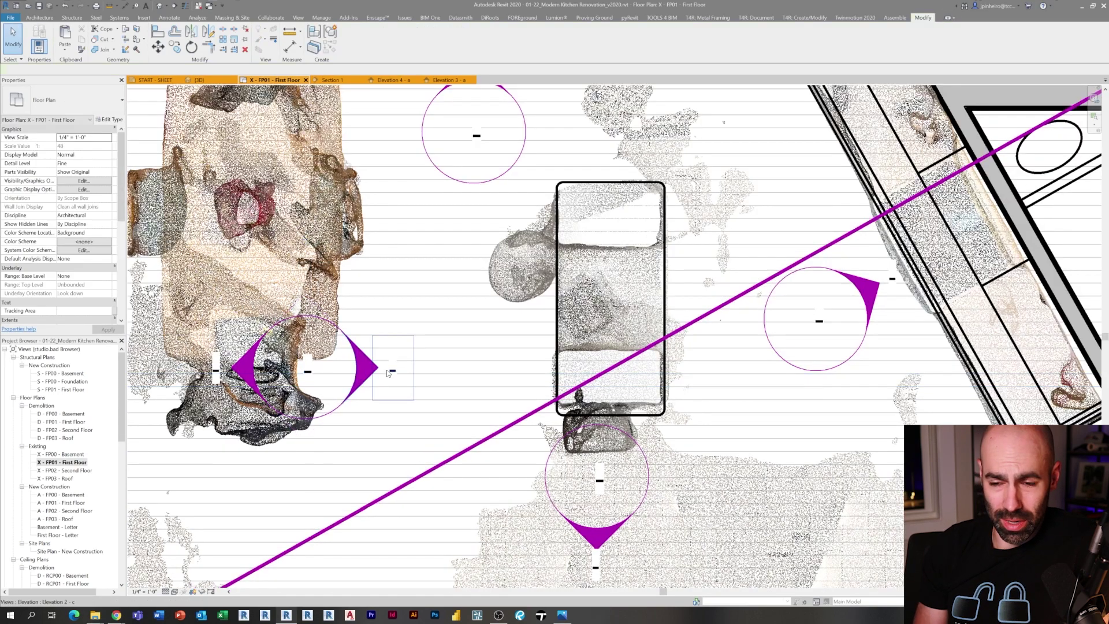
{"action": "scroll", "coordinate": [381, 376], "scroll_direction": "down", "scroll_amount": 7}
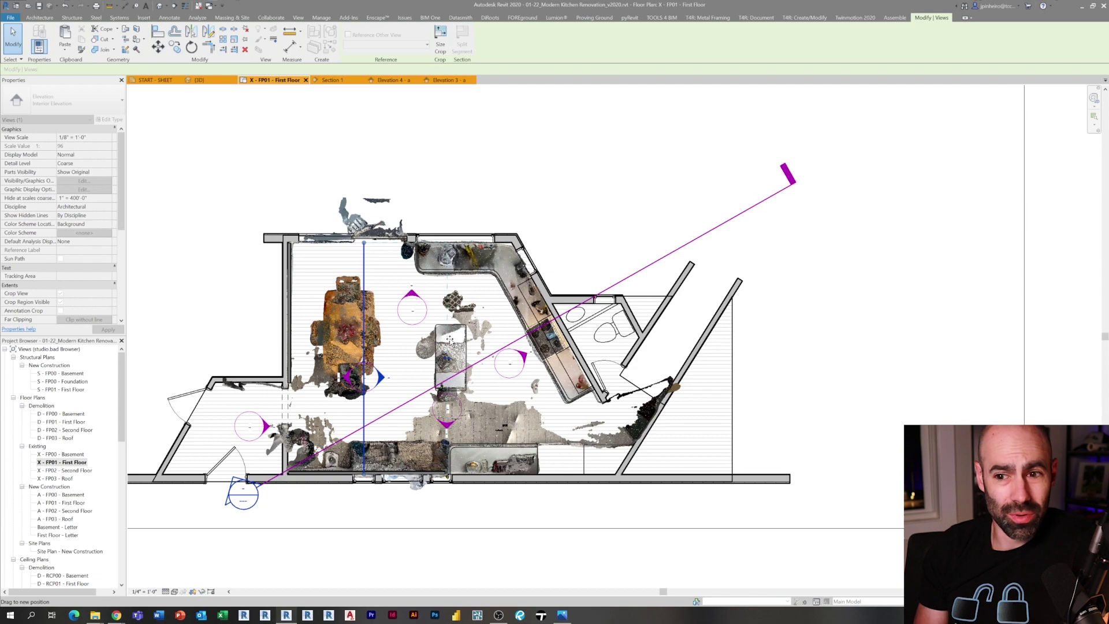
{"action": "double_click", "coordinate": [381, 376]}
{"action": "key", "text": "v"}
{"action": "key", "text": "v"}
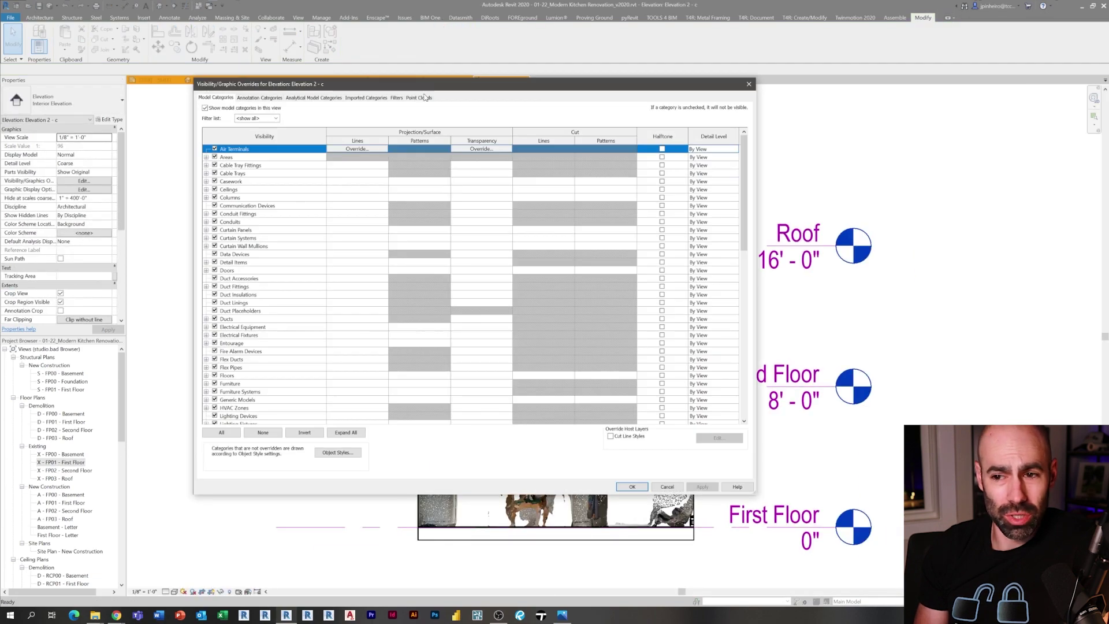
{"action": "left_click", "coordinate": [665, 486]}
{"action": "double_click", "coordinate": [61, 462]}
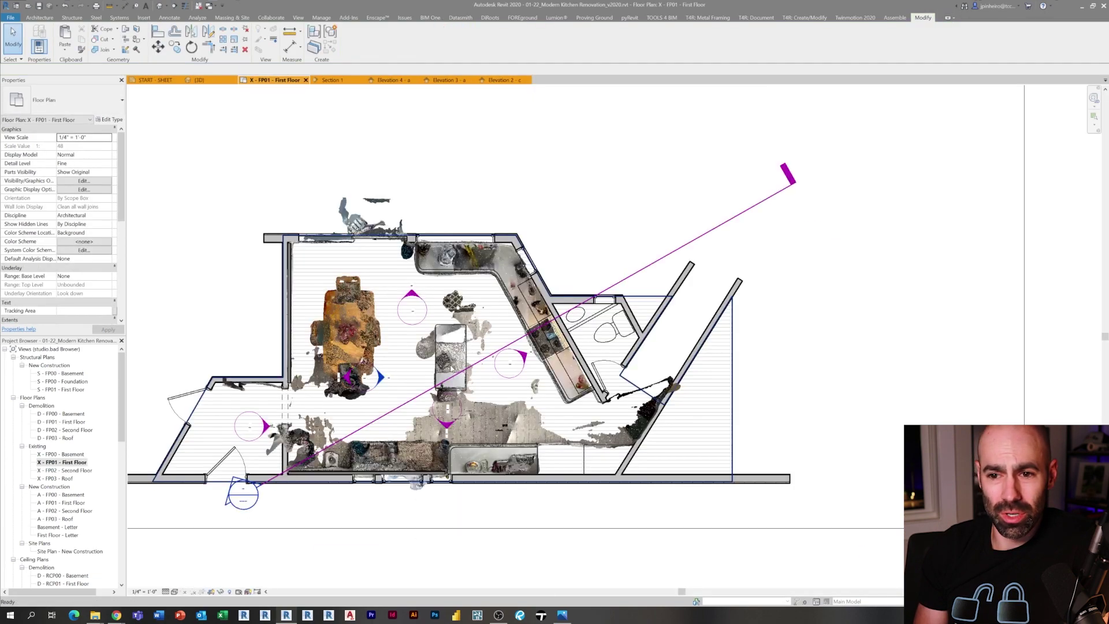
{"action": "scroll", "coordinate": [379, 361], "scroll_direction": "up", "scroll_amount": 5}
{"action": "left_click", "coordinate": [361, 408]}
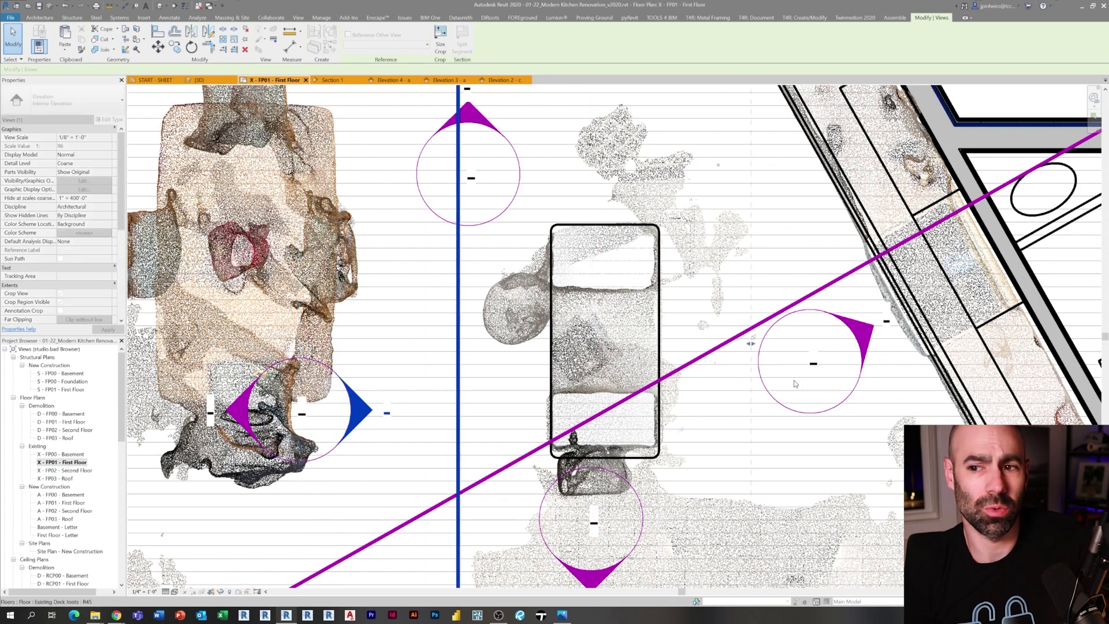
{"action": "left_click", "coordinate": [379, 411]}
{"action": "key", "text": "Escape"}
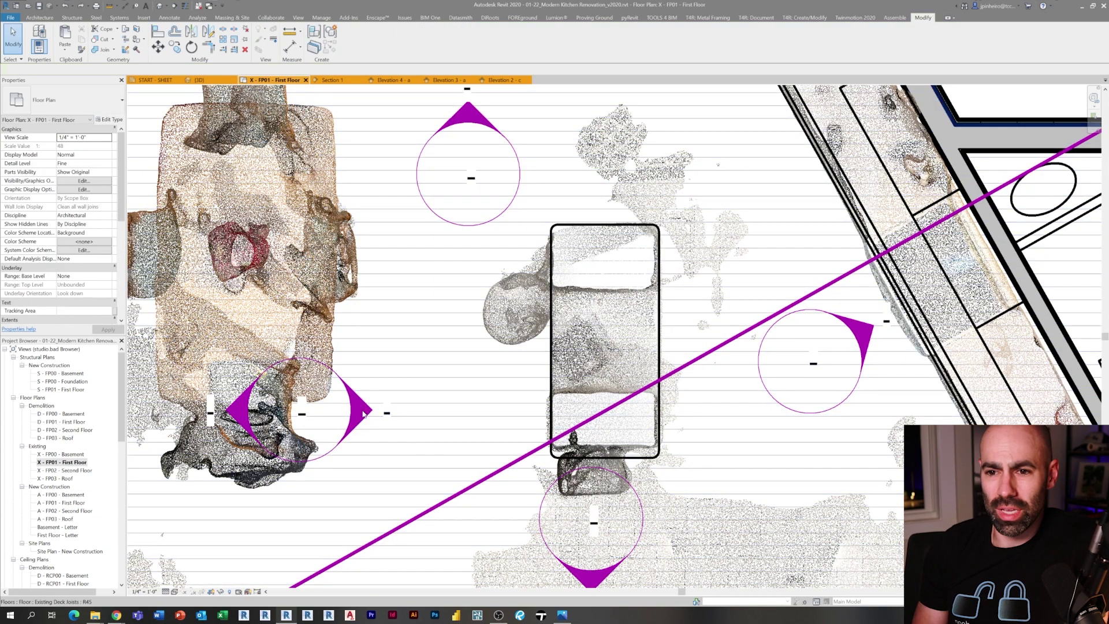
{"action": "left_click", "coordinate": [364, 411]}
{"action": "key", "text": "Escape"}
{"action": "scroll", "coordinate": [558, 321], "scroll_direction": "down", "scroll_amount": 3}
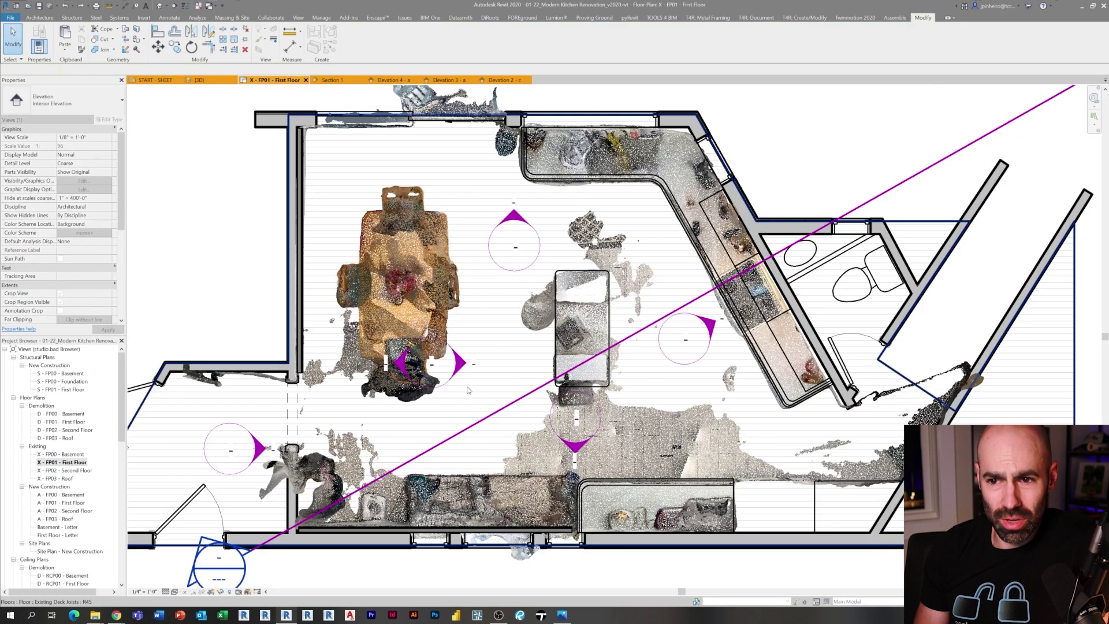
- Open the elevation facing the kitchen island and edit the island's countertop casework in place
{"action": "double_click", "coordinate": [462, 362]}
{"action": "scroll", "coordinate": [554, 399], "scroll_direction": "up", "scroll_amount": 5}
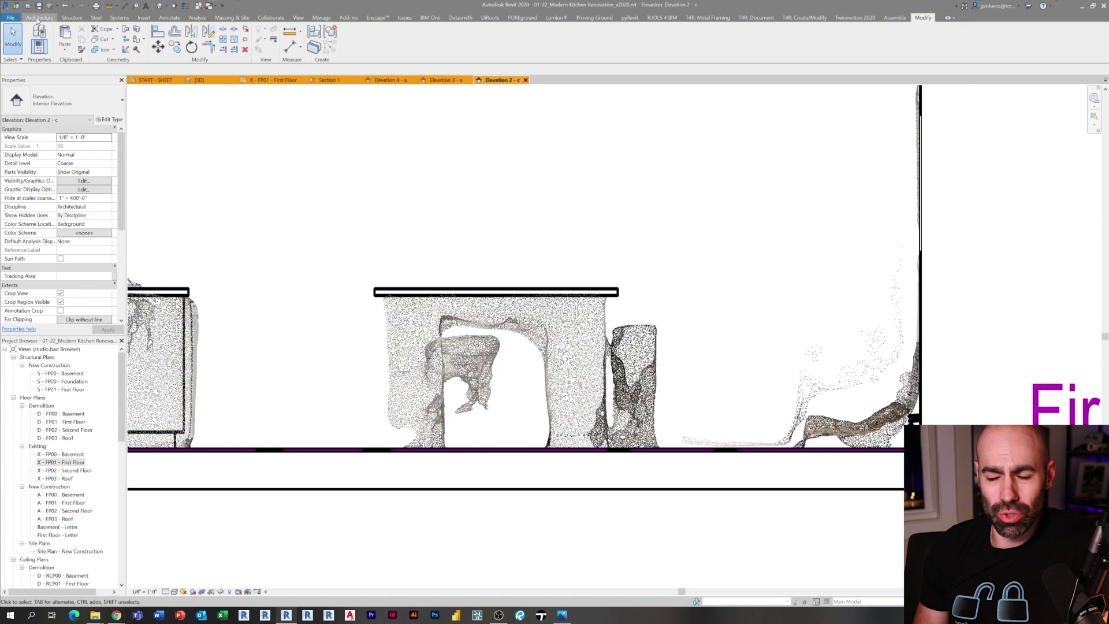
{"action": "left_click", "coordinate": [38, 18]}
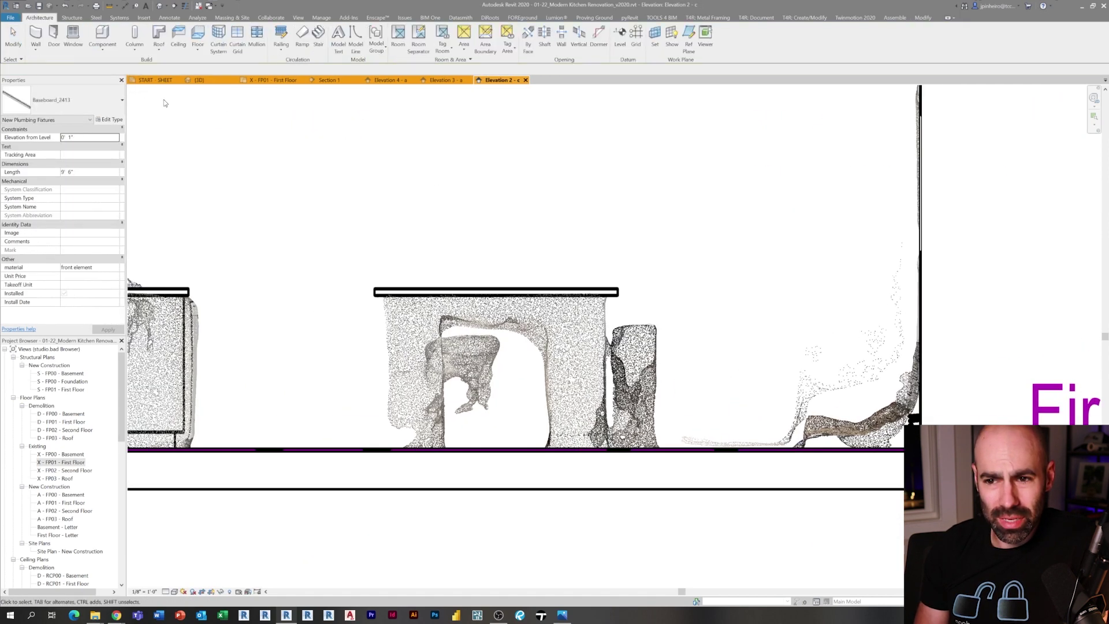
{"action": "left_click", "coordinate": [474, 292]}
{"action": "left_click", "coordinate": [352, 40]}
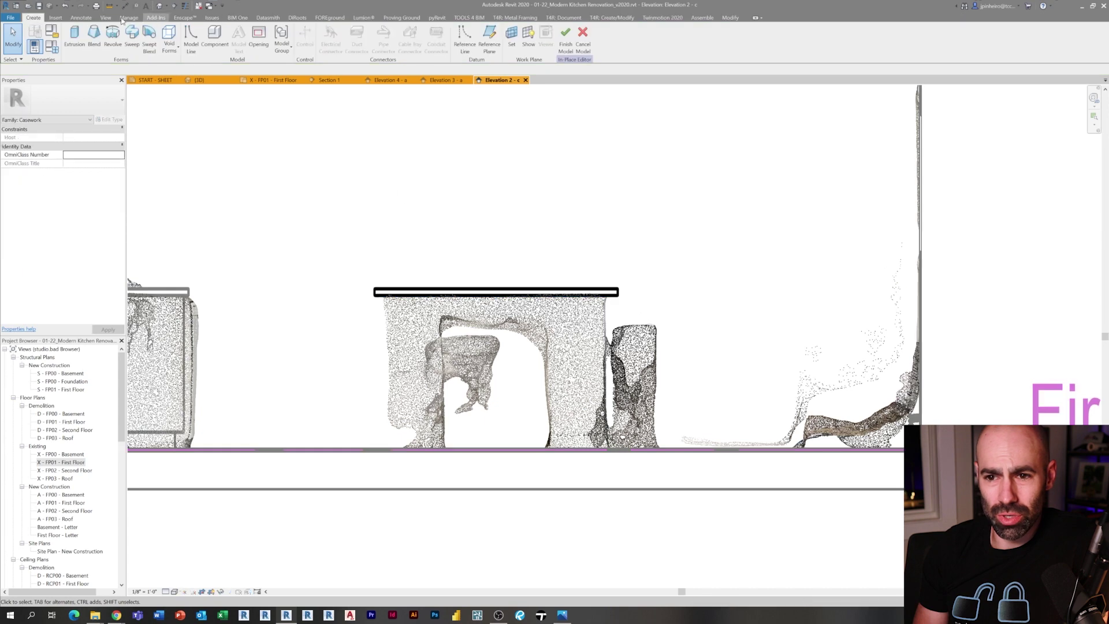
- Begin an extrusion for the island base and sketch its rectangular outline from the countertop's underside down to the floor line
{"action": "left_click", "coordinate": [74, 39]}
{"action": "left_click", "coordinate": [532, 357]}
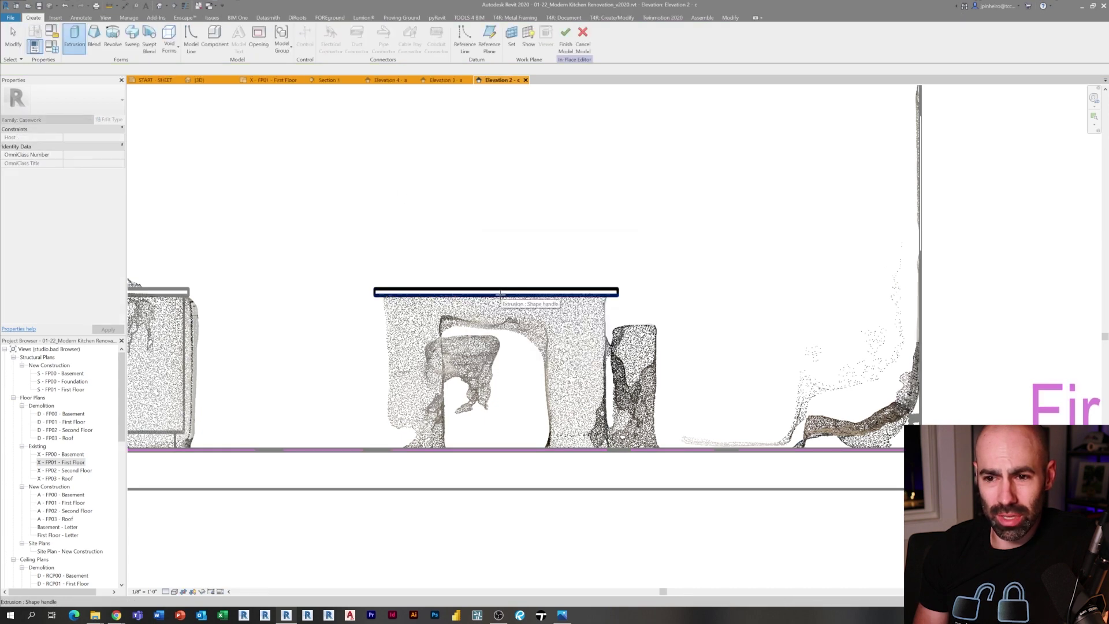
{"action": "scroll", "coordinate": [410, 318], "scroll_direction": "up", "scroll_amount": 2}
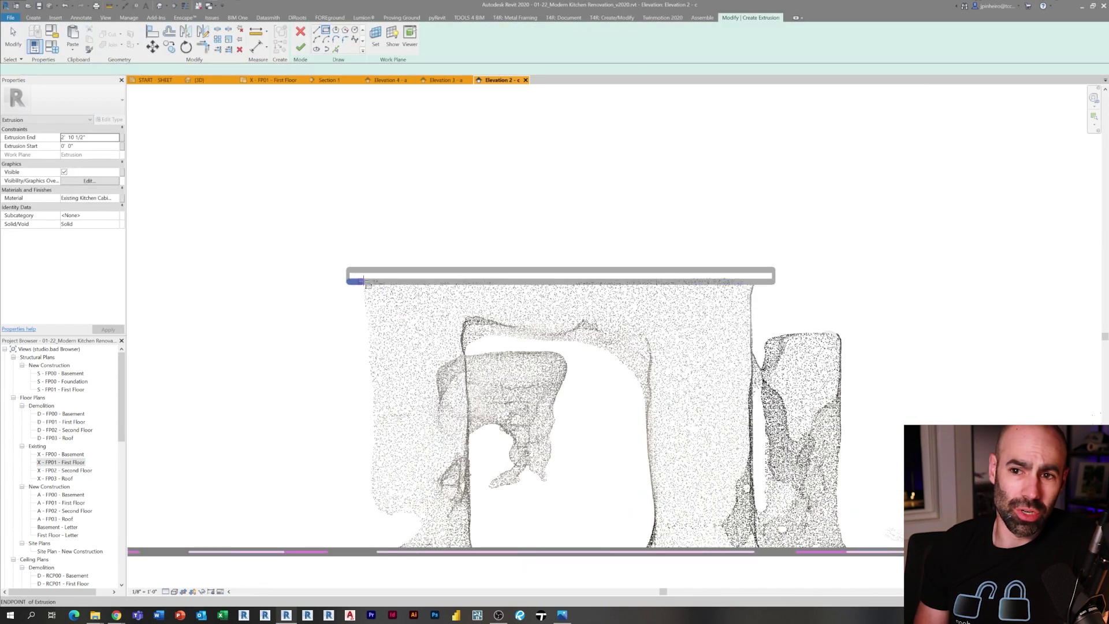
{"action": "left_click", "coordinate": [359, 281]}
{"action": "left_click", "coordinate": [754, 552]}
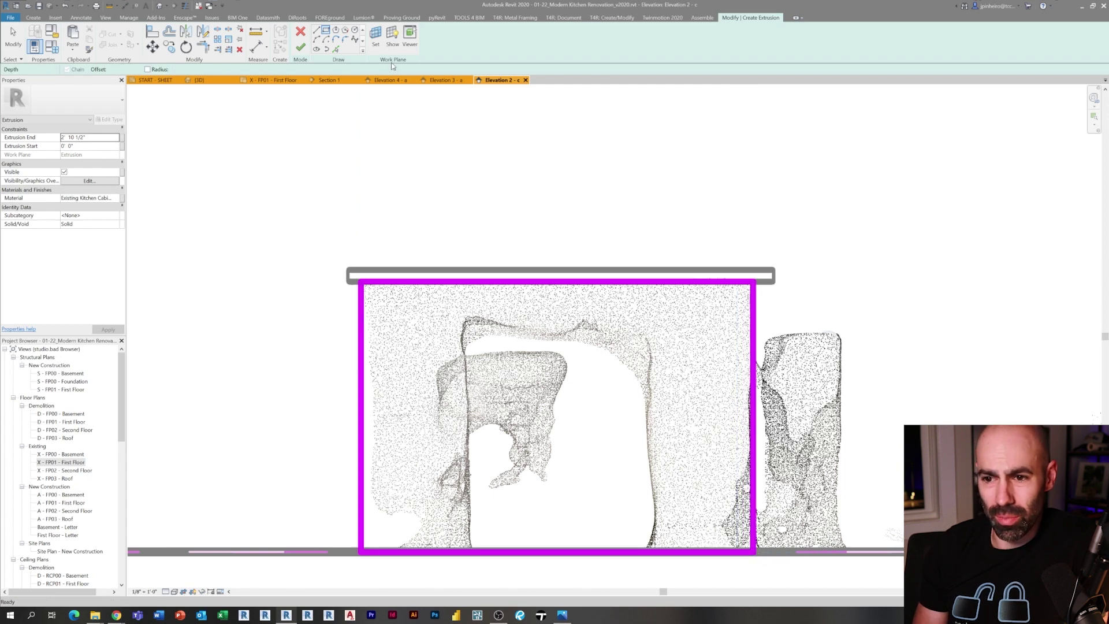
- Sketch a three-sided opening about 1' 10" wide inside the base outline, rising from the floor line along the scanned opening
{"action": "left_click", "coordinate": [470, 552]}
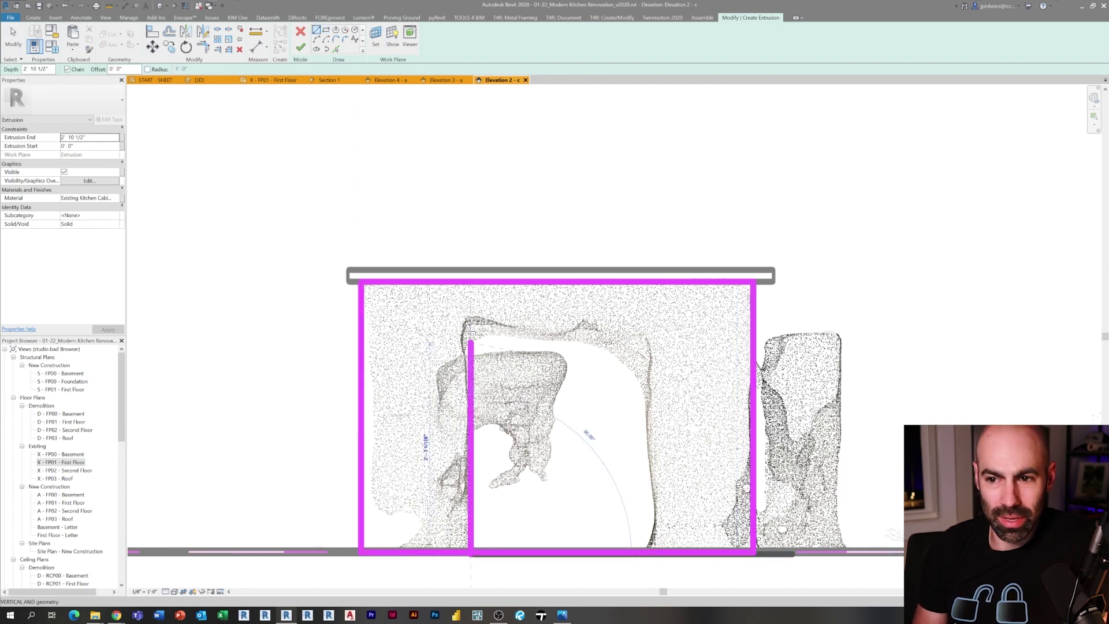
{"action": "left_click", "coordinate": [470, 336]}
{"action": "left_click", "coordinate": [643, 336]}
{"action": "left_click", "coordinate": [642, 554]}
{"action": "key", "text": "Escape"}
{"action": "key", "text": "Escape"}
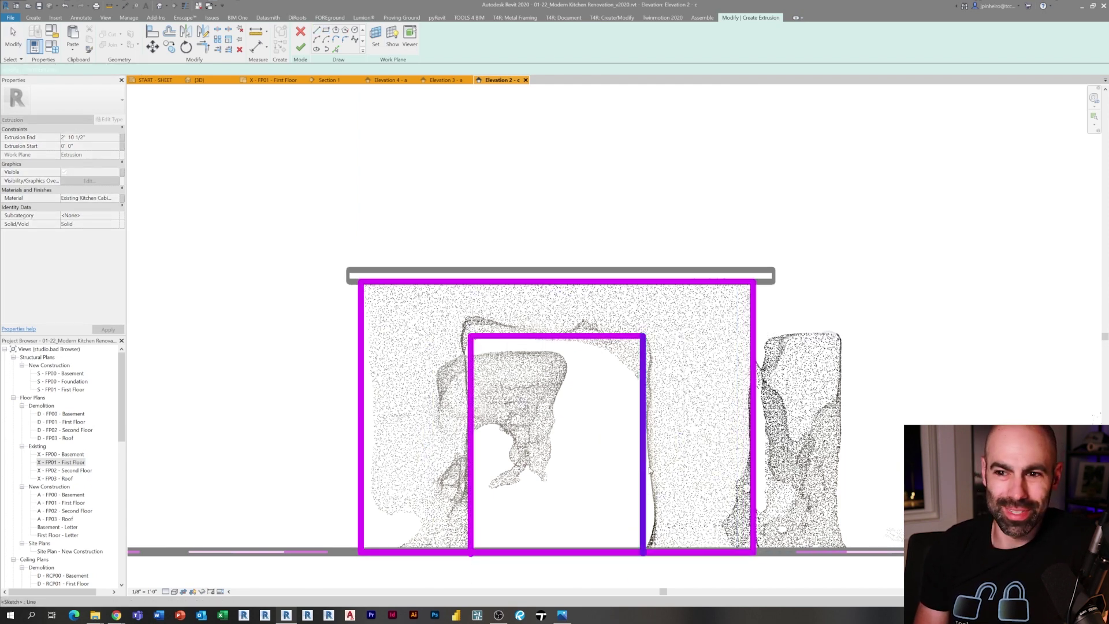
- Trim the floor line out of the opening so the base outline forms one closed loop with two legs
{"action": "left_click", "coordinate": [609, 550]}
{"action": "middle_click_drag", "start_coordinate": [675, 551], "coordinate": [604, 455]}
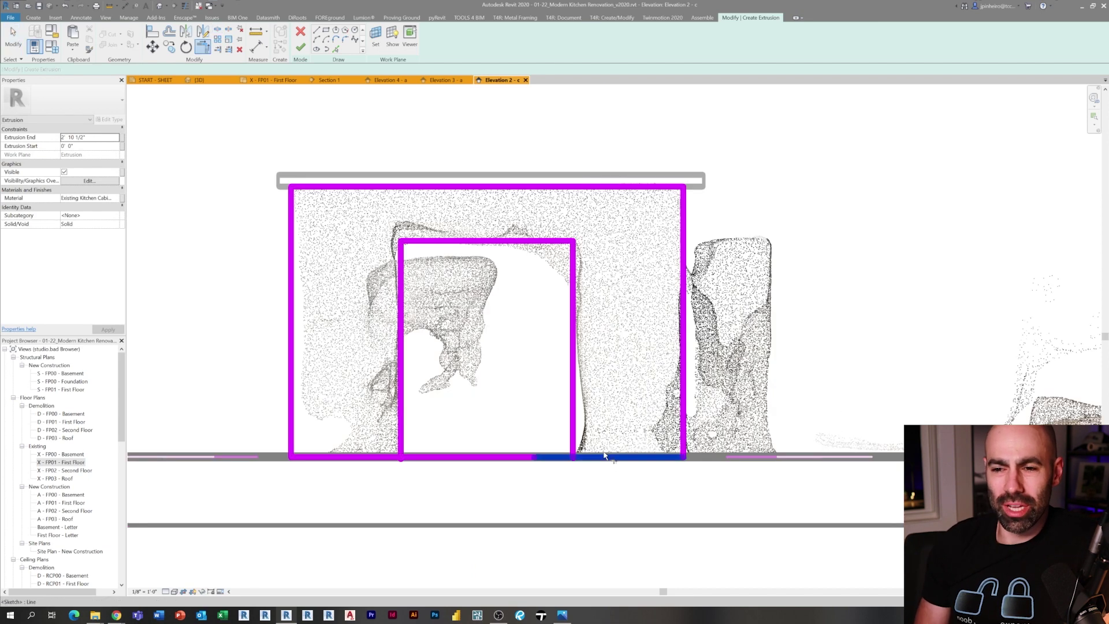
{"action": "left_click", "coordinate": [595, 457]}
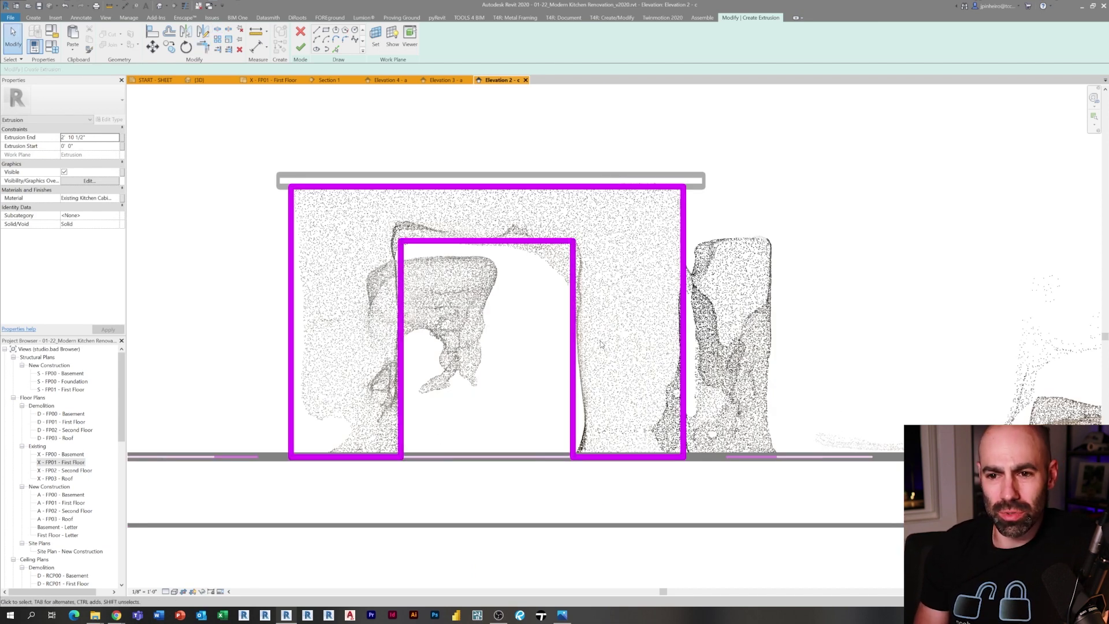
- Adjust the widths of the island base's two legs, with the left leg at 1' 3"
{"action": "left_click", "coordinate": [628, 202]}
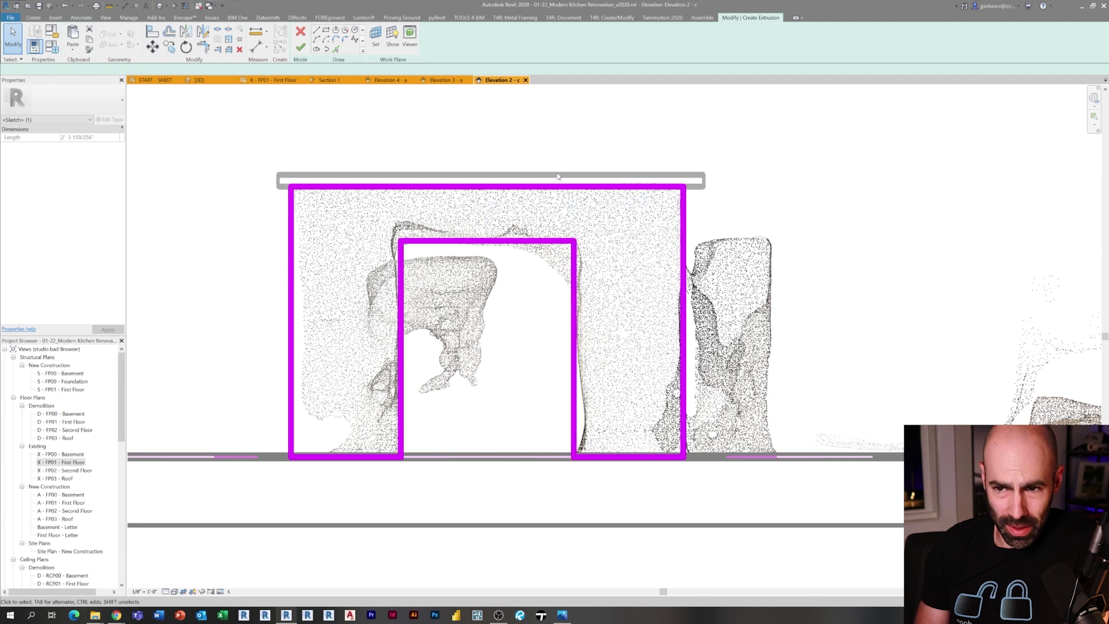
{"action": "key", "text": "Escape"}
{"action": "left_click", "coordinate": [356, 464]}
{"action": "left_click", "coordinate": [344, 486]}
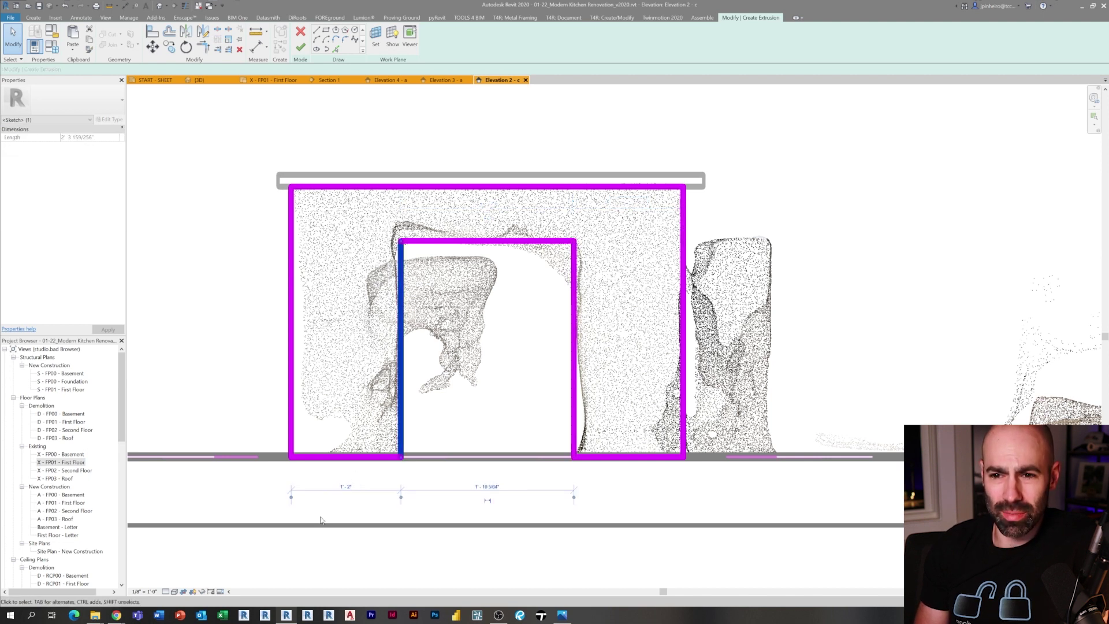
{"action": "key", "text": "Escape"}
- Adjust the distance between the opening's top line and the base's top edge, and finish the extrusion sketch
{"action": "left_click", "coordinate": [415, 241]}
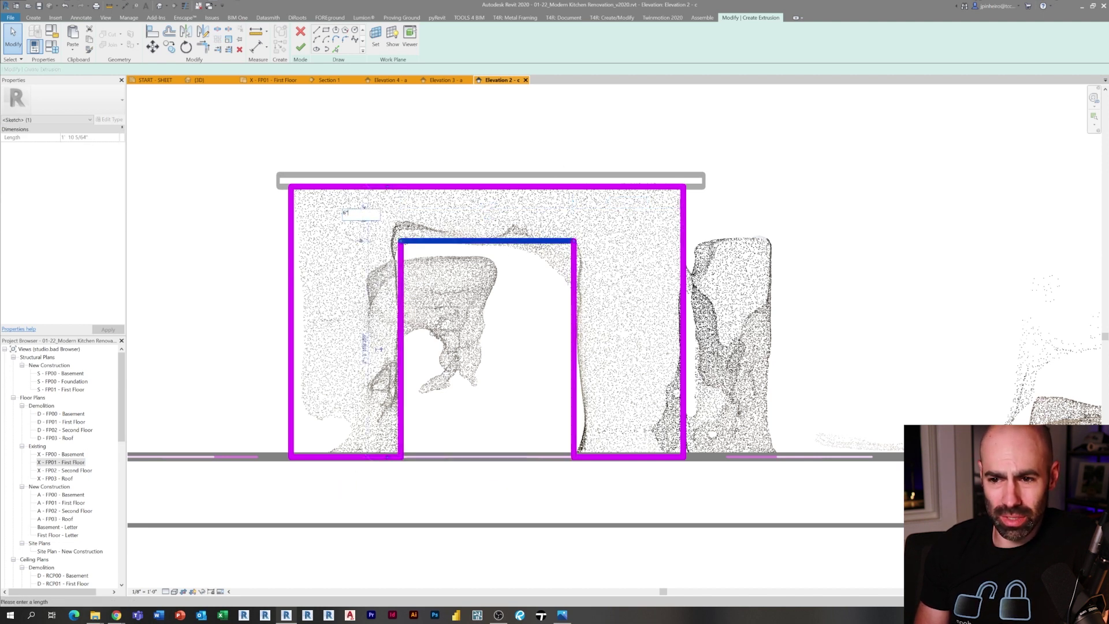
{"action": "key", "text": "Return"}
{"action": "key", "text": "Escape"}
{"action": "left_click", "coordinate": [301, 47]}
- In the 3D view, stretch the base extrusion's two end faces under the countertop, from about -2' 1" to about -1"
{"action": "scroll", "coordinate": [525, 224], "scroll_direction": "down", "scroll_amount": 2}
{"action": "middle_click_drag", "start_coordinate": [524, 225], "coordinate": [375, 329]}
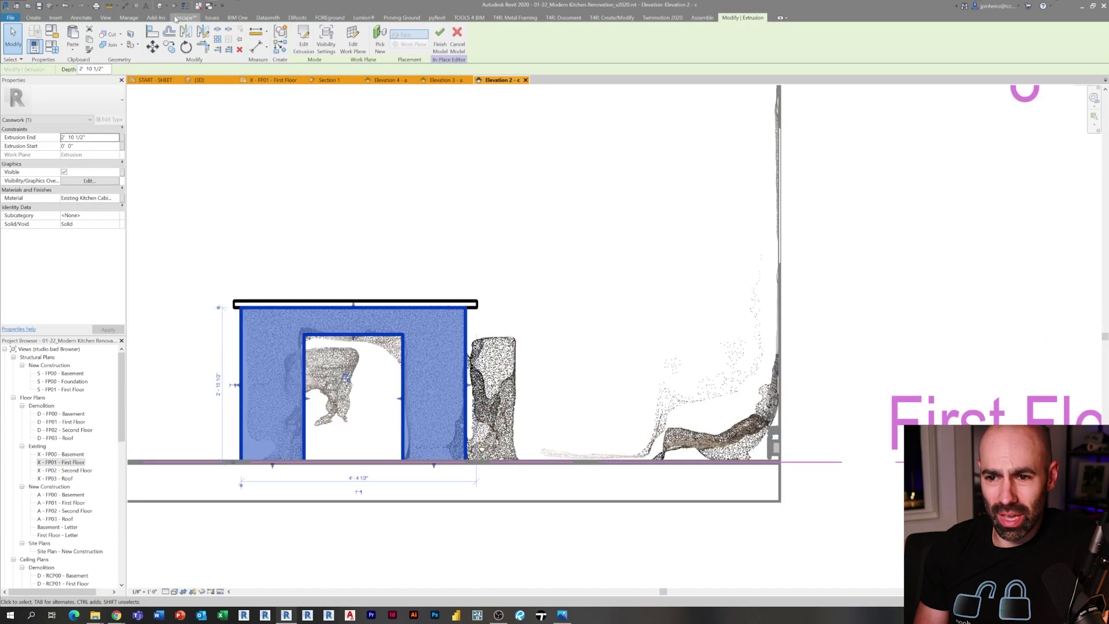
{"action": "left_click", "coordinate": [158, 5]}
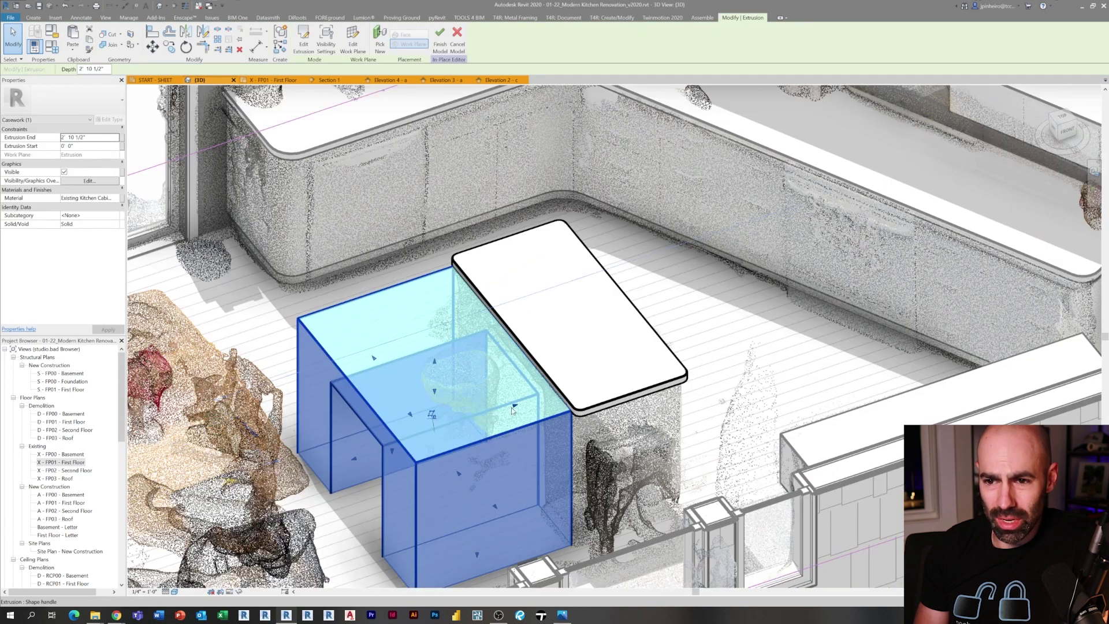
{"action": "left_click_drag", "start_coordinate": [645, 372], "coordinate": [627, 370]}
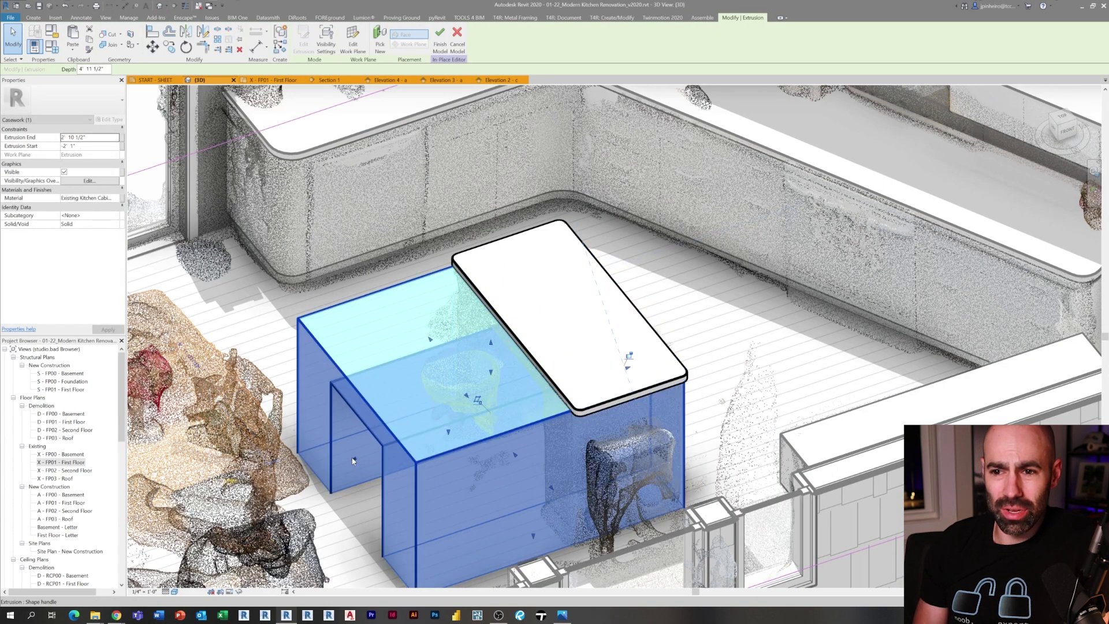
{"action": "left_click_drag", "start_coordinate": [354, 459], "coordinate": [540, 376]}
{"action": "middle_click_drag", "start_coordinate": [566, 371], "coordinate": [604, 391], "text": "shift"}
{"action": "scroll", "coordinate": [604, 391], "scroll_direction": "up", "scroll_amount": 2}
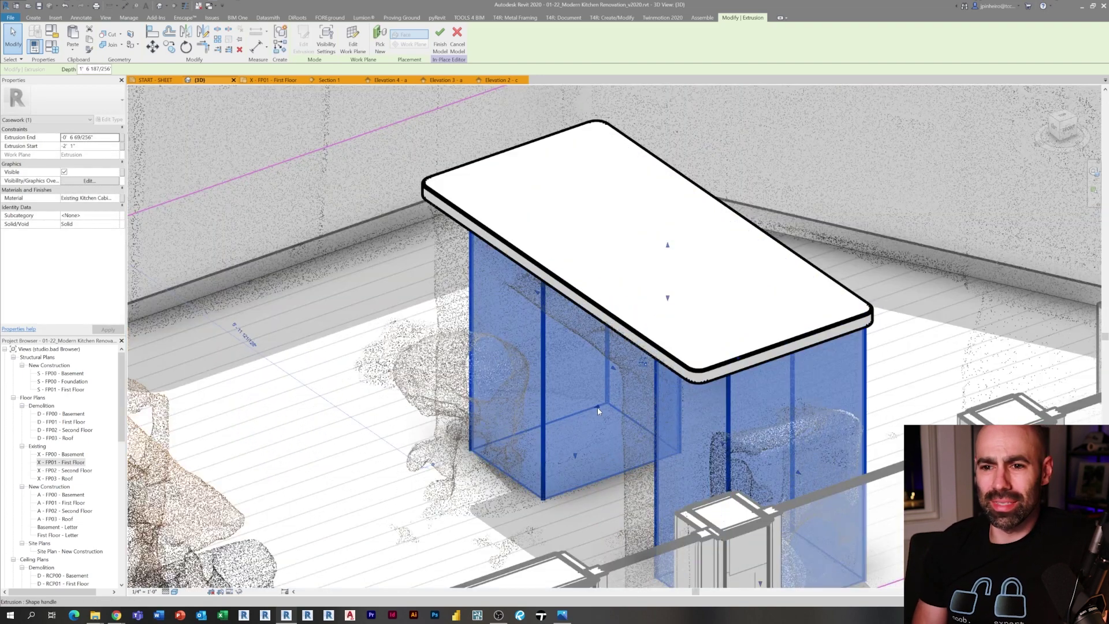
{"action": "left_click_drag", "start_coordinate": [597, 407], "coordinate": [560, 418]}
- Align the base's face on the dining table side with the countertop's long edge
{"action": "middle_click_drag", "start_coordinate": [559, 418], "coordinate": [528, 402]}
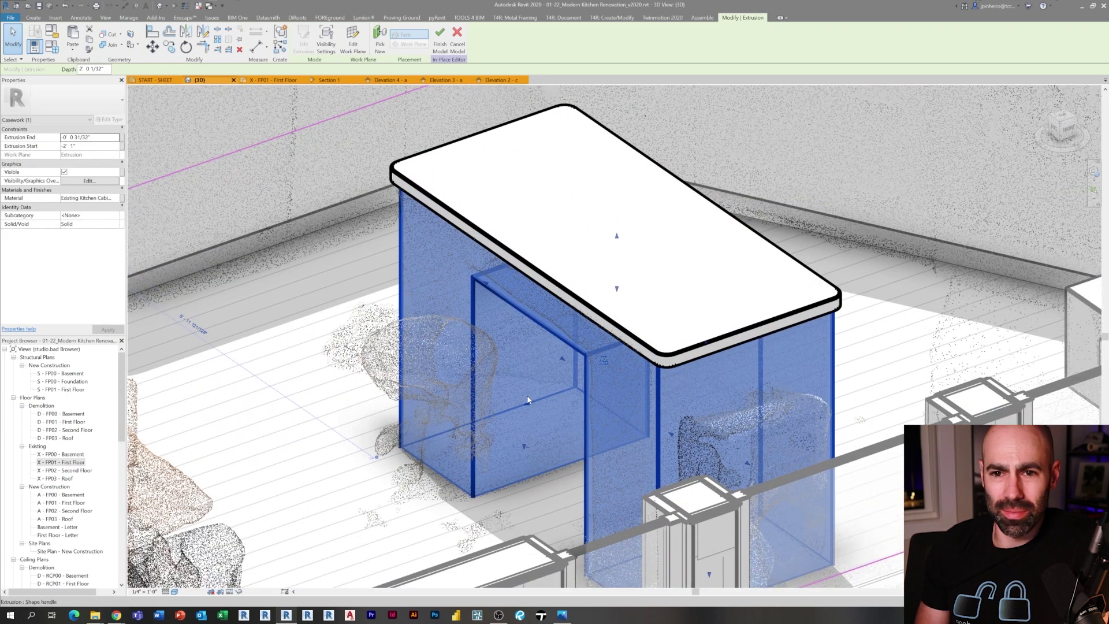
{"action": "key", "text": "a"}
{"action": "key", "text": "l"}
{"action": "left_click", "coordinate": [428, 219]}
{"action": "left_click", "coordinate": [471, 293]}
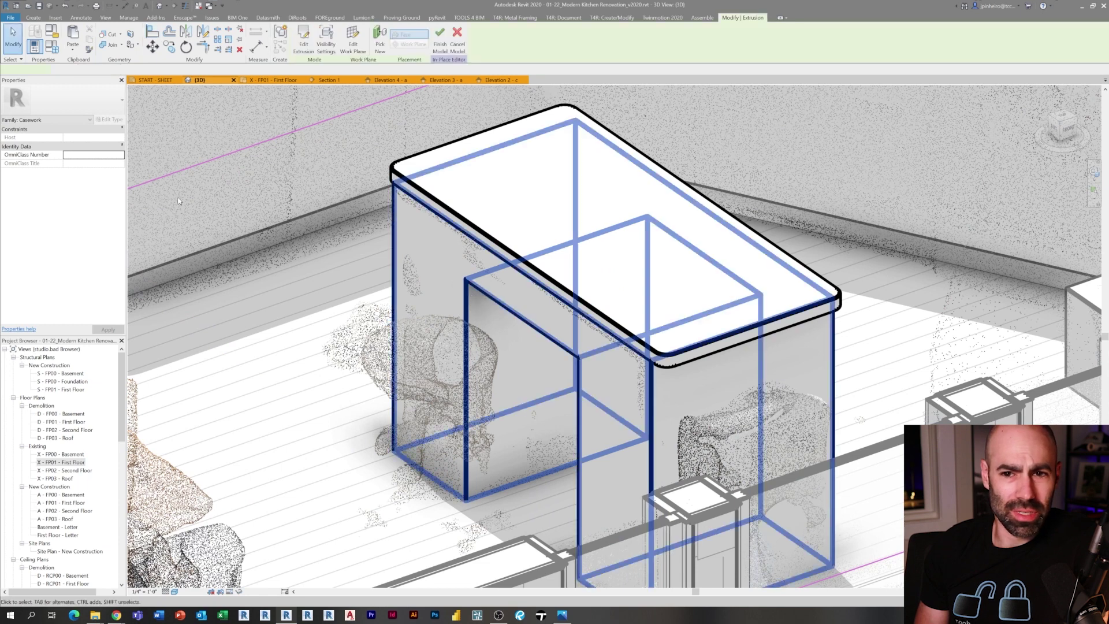
{"action": "key", "text": "Escape"}
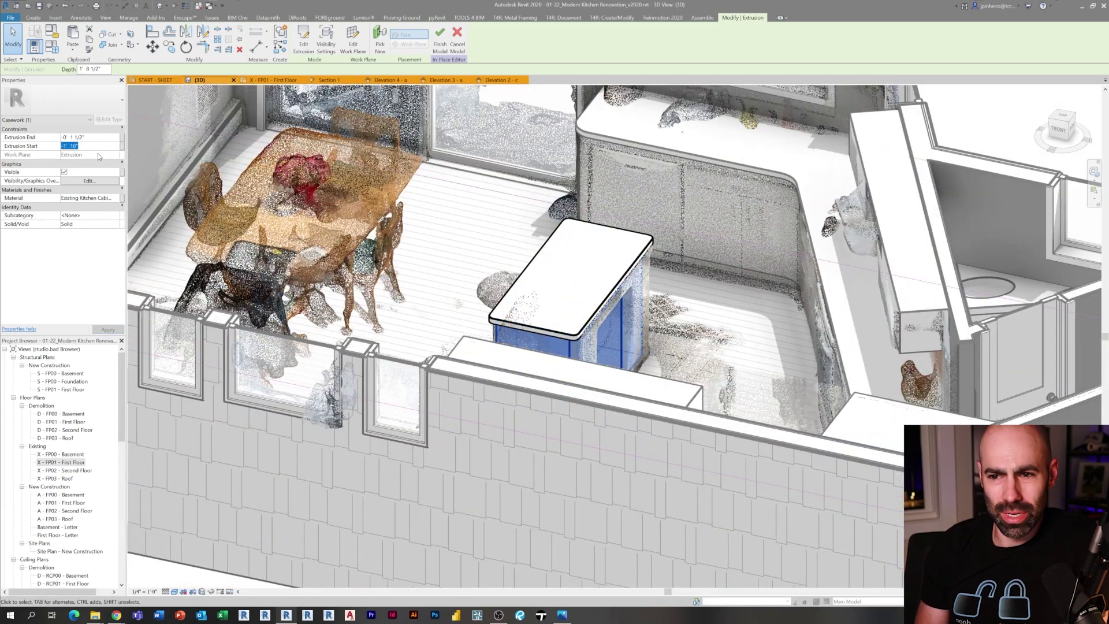
- Set the base's Extrusion Start to -1' 10 1/2", check it under the countertop, and finish the in-place model
{"action": "type", "text": "-1' 10 1/2\""}
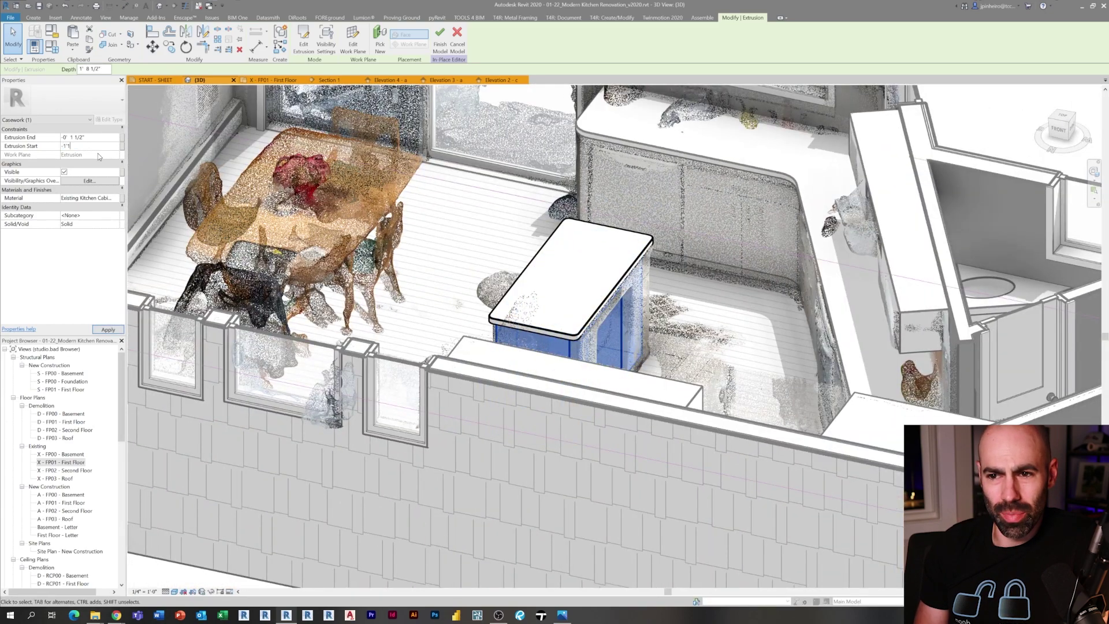
{"action": "scroll", "coordinate": [671, 338], "scroll_direction": "up", "scroll_amount": 3}
{"action": "scroll", "coordinate": [639, 343], "scroll_direction": "up", "scroll_amount": 3}
{"action": "middle_click_drag", "start_coordinate": [640, 343], "coordinate": [474, 230], "text": "shift"}
{"action": "left_click", "coordinate": [693, 300]}
{"action": "scroll", "coordinate": [693, 300], "scroll_direction": "down", "scroll_amount": 3}
{"action": "scroll", "coordinate": [372, 329], "scroll_direction": "down", "scroll_amount": 4}
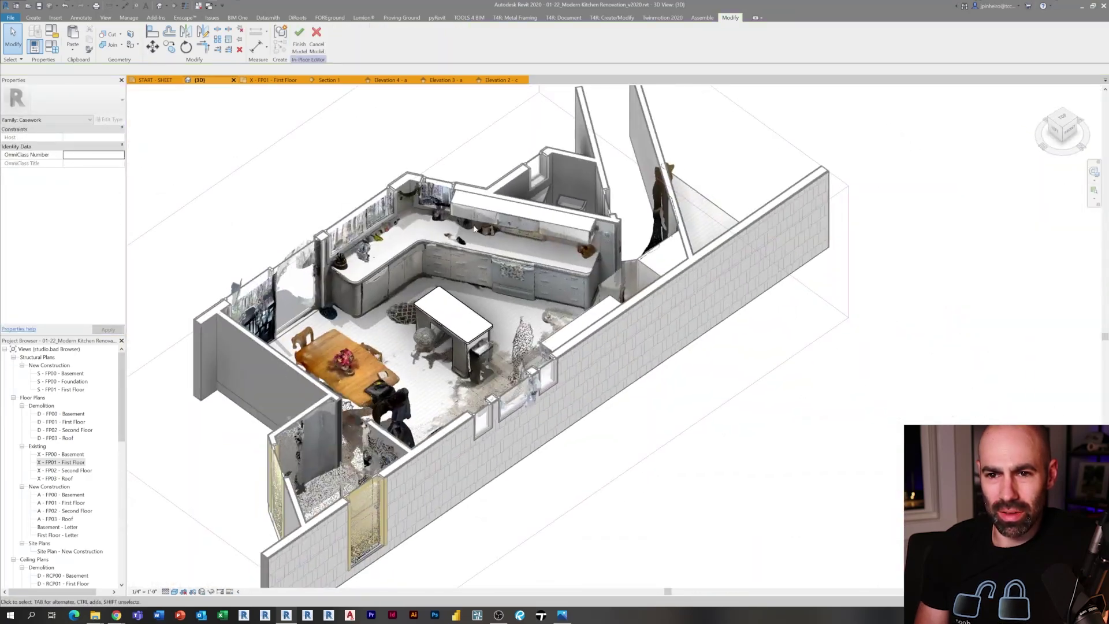
{"action": "left_click", "coordinate": [300, 48]}
- Hide the Whole Kitchen Scan.rcp and Mudroom Scan.rcp point clouds in the 3D view
{"action": "middle_click_drag", "start_coordinate": [405, 277], "coordinate": [884, 329], "text": "shift"}
{"action": "key", "text": "v"}
{"action": "key", "text": "v"}
{"action": "left_click", "coordinate": [418, 97]}
{"action": "left_click", "coordinate": [214, 143]}
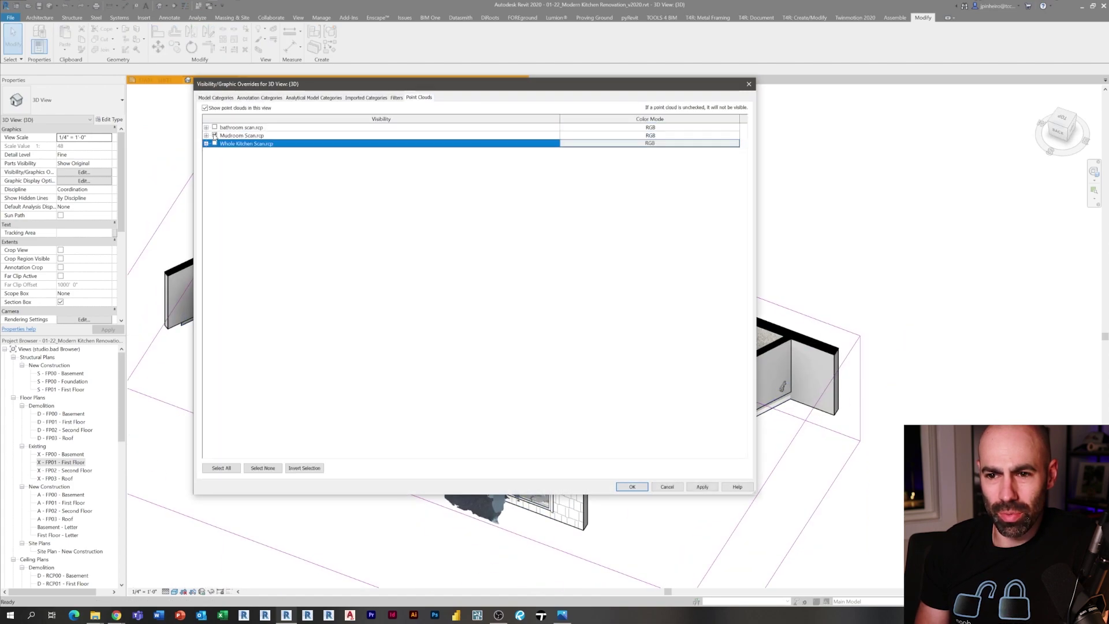
{"action": "left_click", "coordinate": [214, 135]}
{"action": "left_click", "coordinate": [632, 486]}
- Adjust the top of the 3D view's section box slightly and look over the modelled kitchen
{"action": "middle_click_drag", "start_coordinate": [598, 411], "coordinate": [582, 269], "text": "shift"}
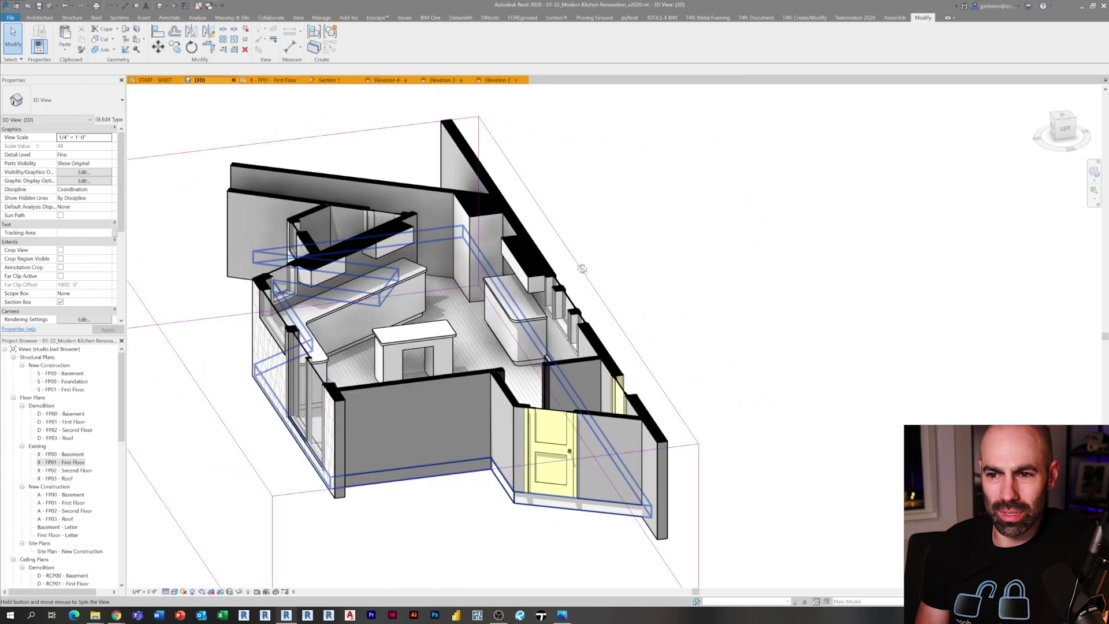
{"action": "scroll", "coordinate": [588, 275], "scroll_direction": "down", "scroll_amount": 2}
{"action": "left_click", "coordinate": [587, 275]}
{"action": "mouse_move", "coordinate": [449, 294]}
{"action": "left_mouse_down"}
{"action": "mouse_move", "coordinate": [450, 305]}
{"action": "mouse_move", "coordinate": [453, 274]}
{"action": "mouse_move", "coordinate": [451, 297]}
{"action": "left_mouse_up"}
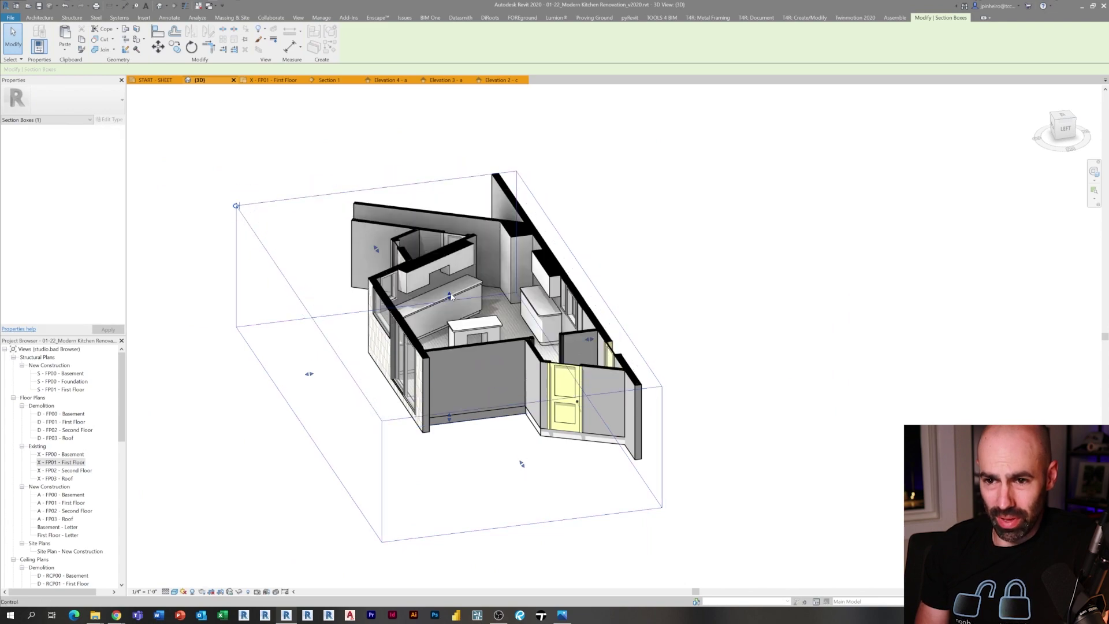
{"action": "middle_click_drag", "start_coordinate": [451, 295], "coordinate": [704, 322], "text": "shift"}
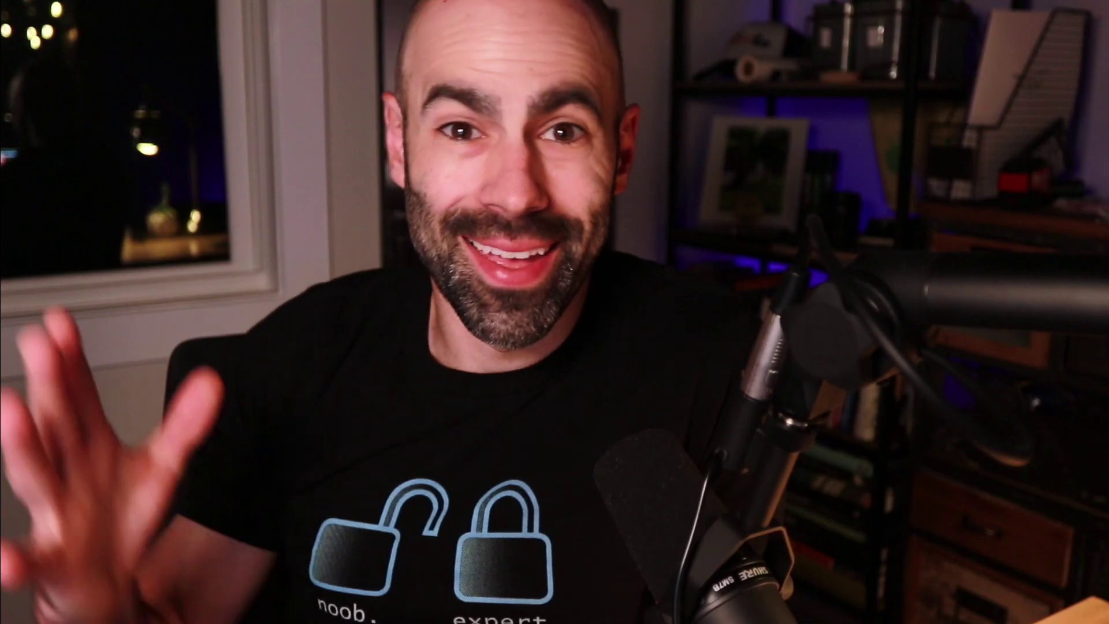